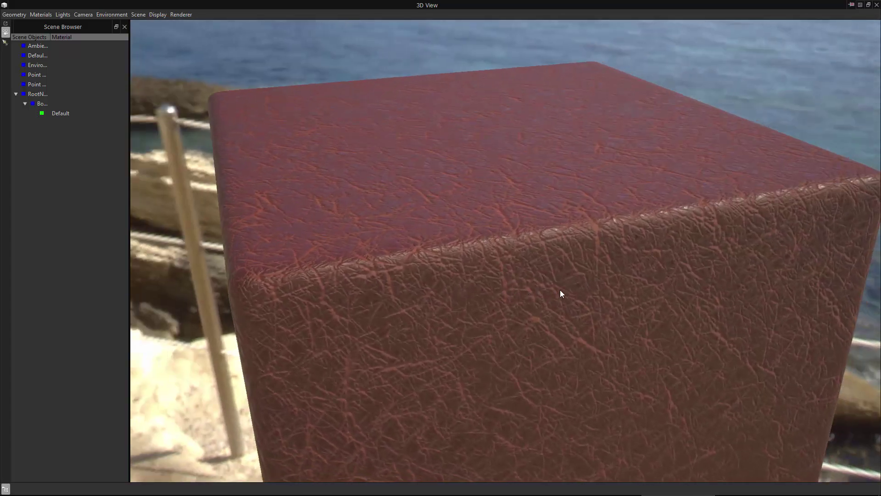
Step: Examine the finished leather material on the rounded cube in the 3D view
scroll(554, 290, "down", 3)
scroll(555, 290, "down", 2)
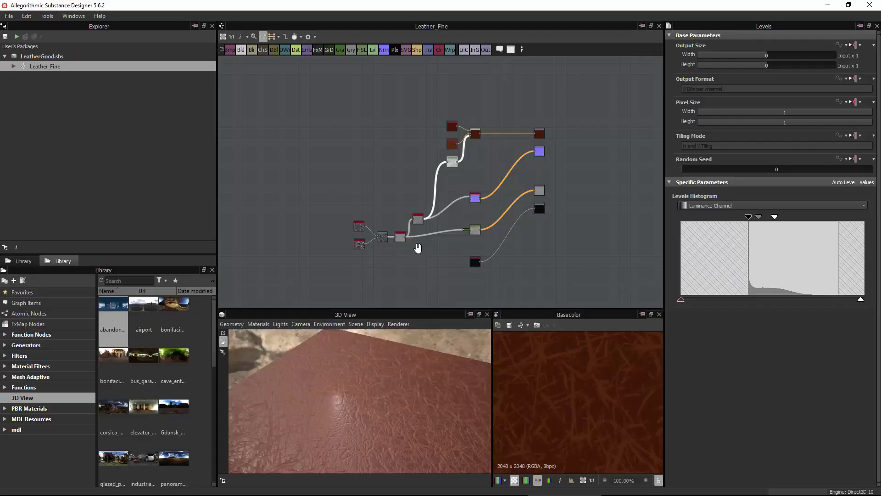
middle_click_drag(418, 247, 415, 202)
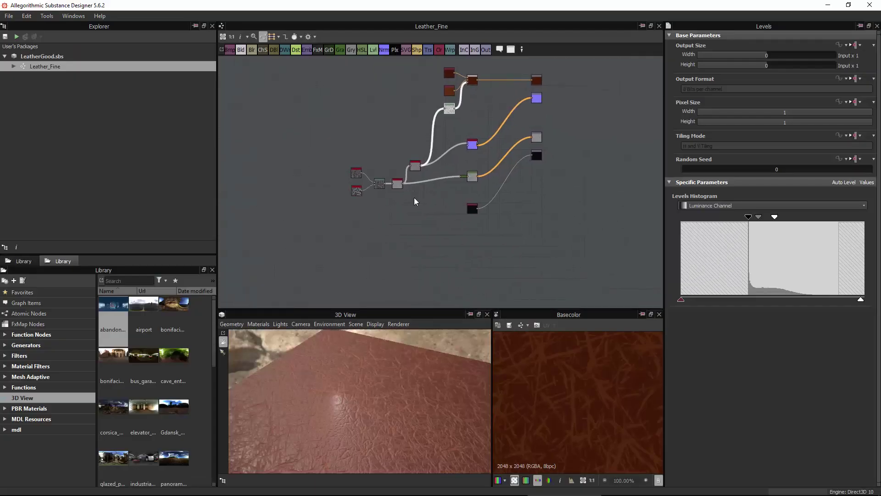
Step: Examine the Leather_Fine graph, from the Fur and Perlin noise nodes through Bevel and HSL to the base color blend and outputs
scroll(356, 188, "up", 6)
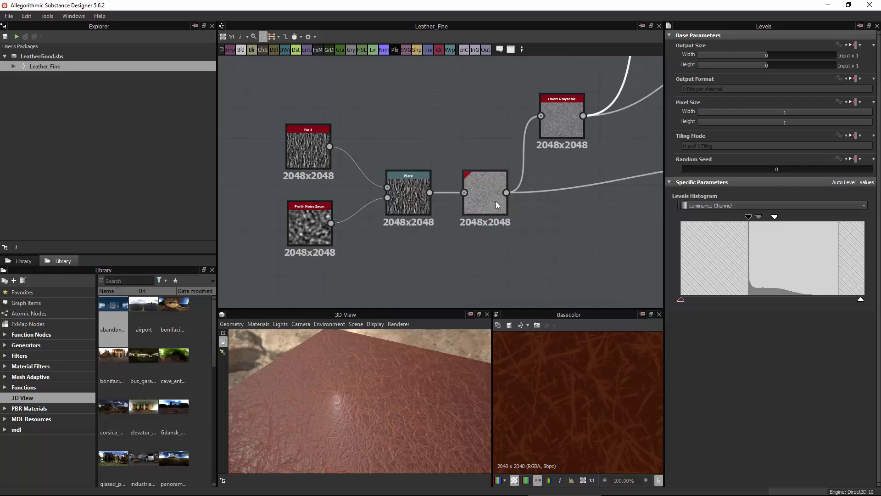
key("f")
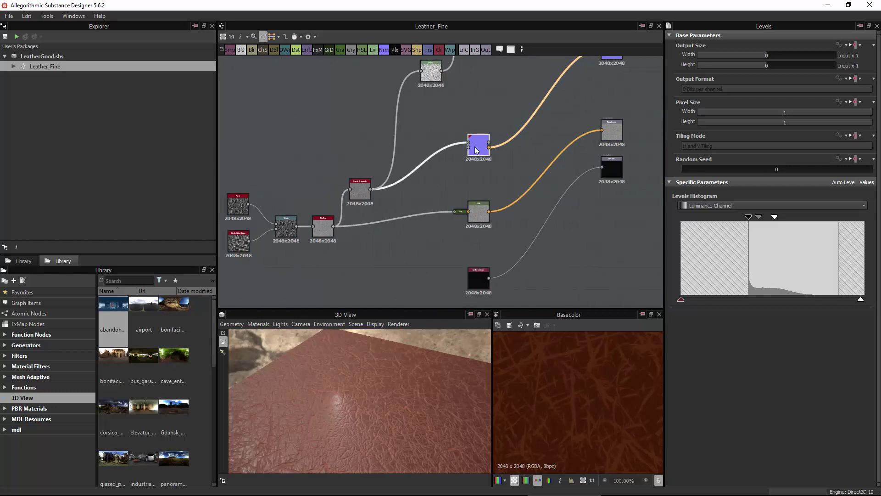
left_click(478, 146)
scroll(477, 147, "up", 4)
scroll(420, 186, "up", 4)
scroll(419, 184, "down", 4)
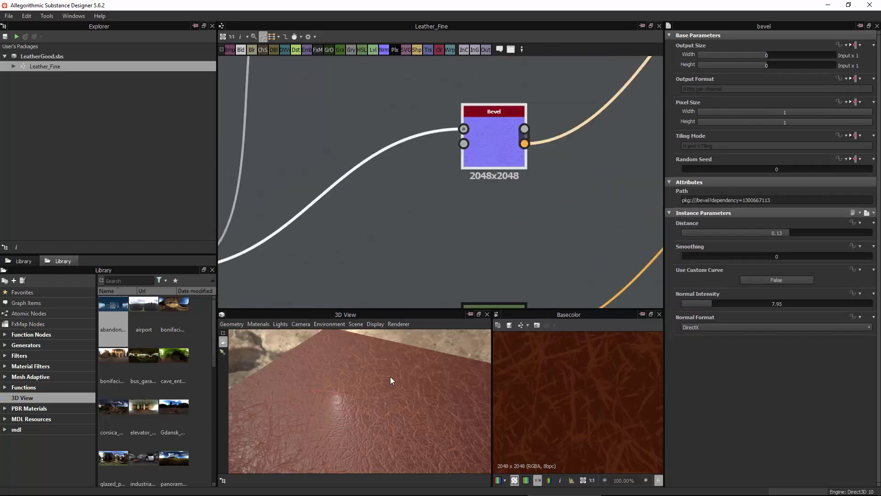
mouse_move(390, 377)
left_mouse_down()
mouse_move(343, 368)
mouse_move(394, 367)
left_mouse_up()
scroll(435, 252, "down", 2)
middle_click_drag(435, 252, 434, 153)
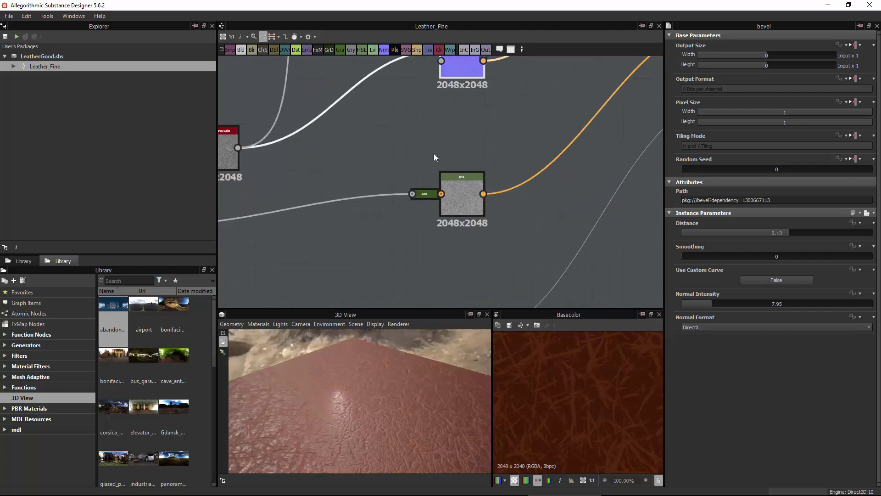
scroll(516, 204, "down", 2)
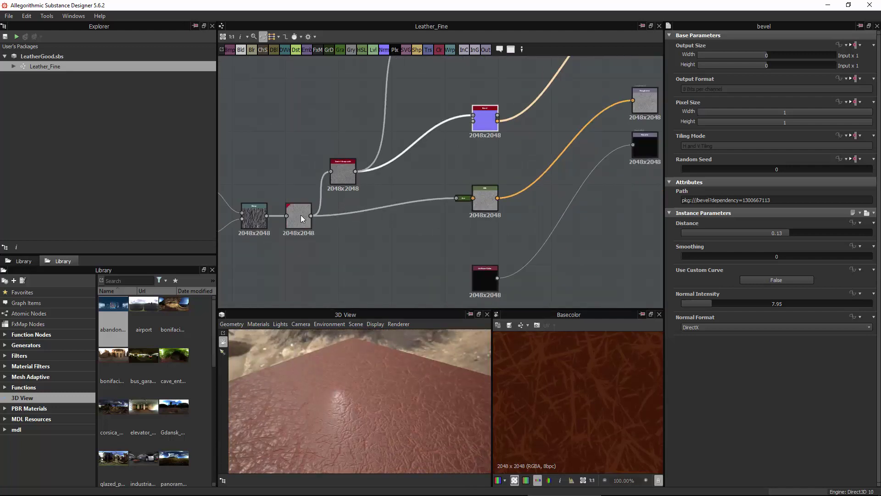
middle_click_drag(548, 227, 498, 421)
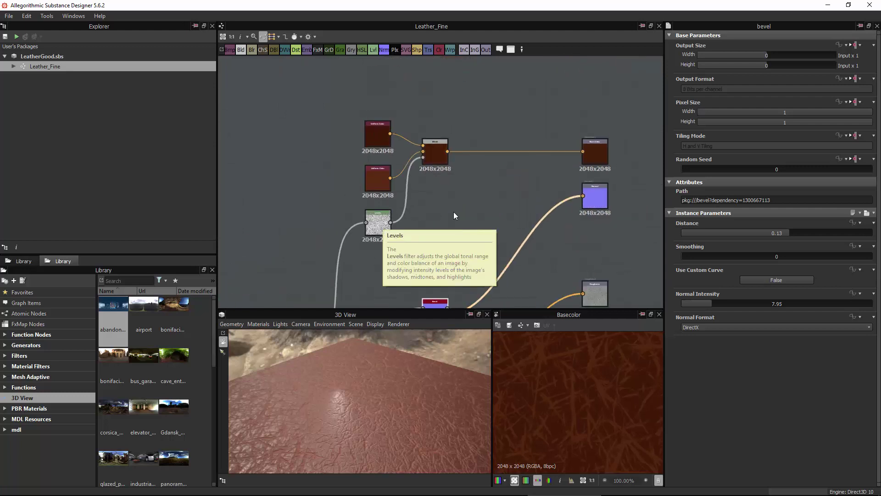
scroll(461, 211, "down", 1)
middle_click_drag(460, 209, 507, 110)
scroll(501, 127, "down", 1)
middle_click_drag(436, 160, 443, 128)
Step: Enlarge the 3D view and inspect the leather surface's creases up close
left_click_drag(388, 356, 414, 123)
scroll(400, 288, "up", 1)
left_click_drag(395, 304, 345, 299)
Step: Create a new substance graph and shrink the 3D view to make room for the graph area
left_click(8, 18)
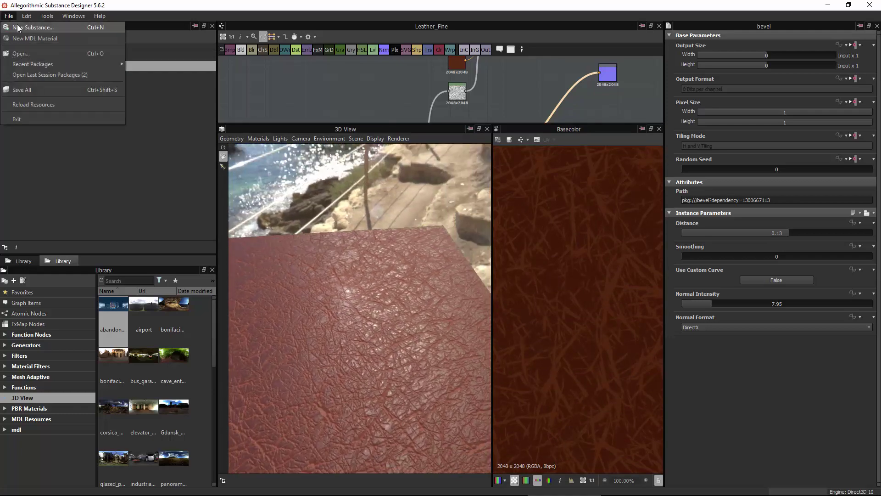
left_click(83, 24)
left_click(601, 157)
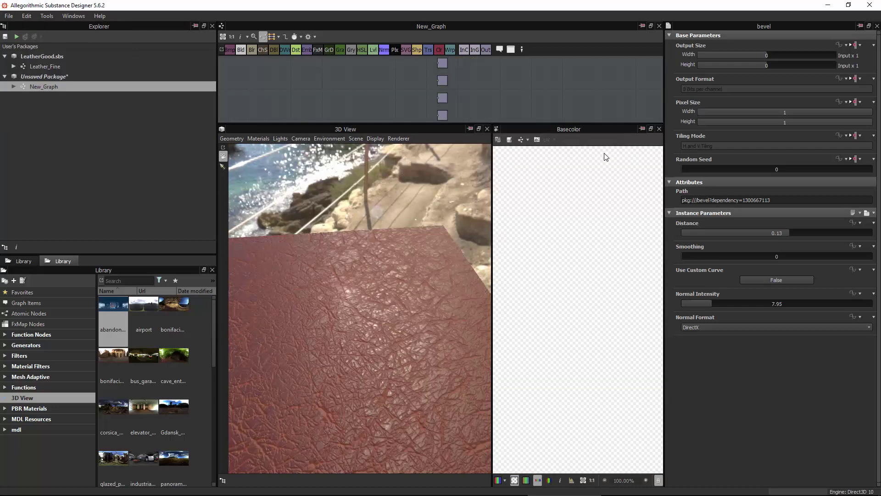
left_click_drag(391, 197, 393, 297)
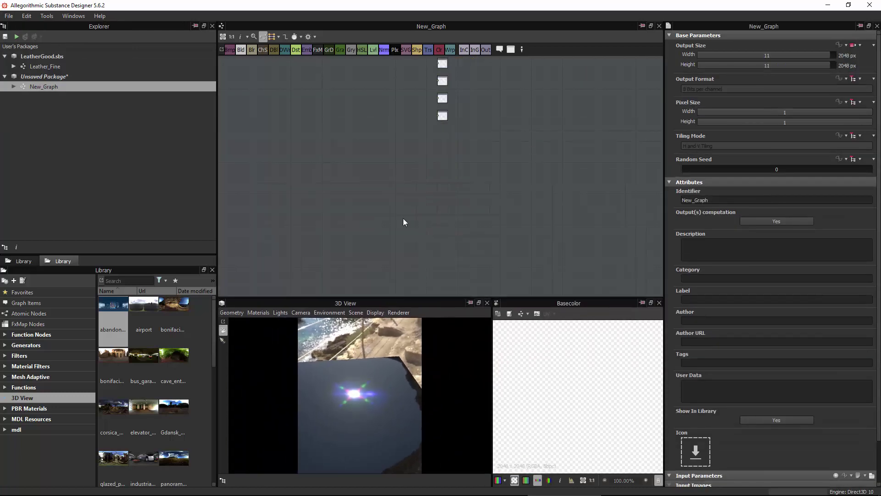
Step: Inspect the new graph's Base Color, Normal, Roughness and Metallic output nodes
middle_click_drag(407, 172, 464, 303)
scroll(451, 188, "up", 5)
scroll(511, 217, "up", 4)
middle_click_drag(511, 217, 385, 106)
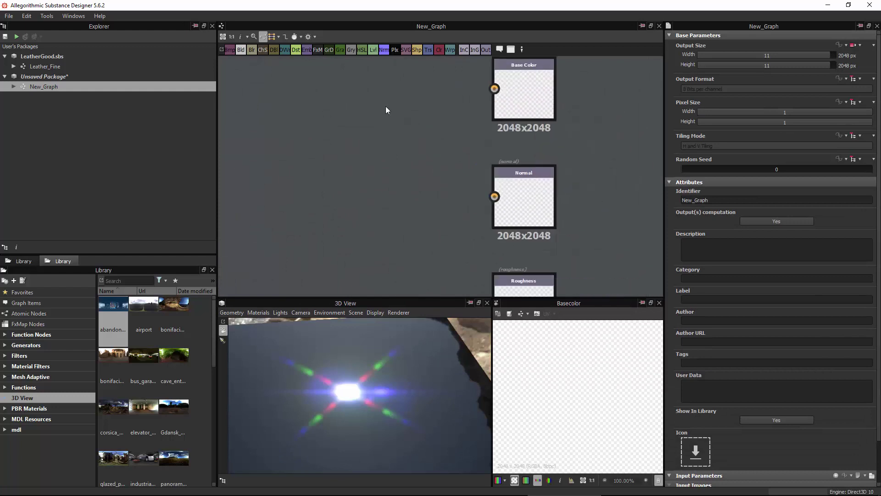
scroll(407, 120, "down", 3)
left_click(470, 103)
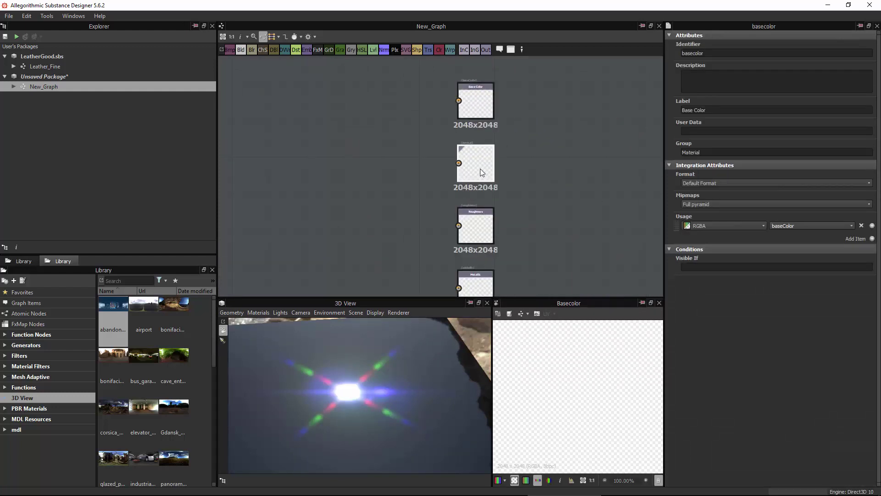
left_click(478, 236)
left_click(475, 281)
middle_click_drag(402, 214, 447, 198)
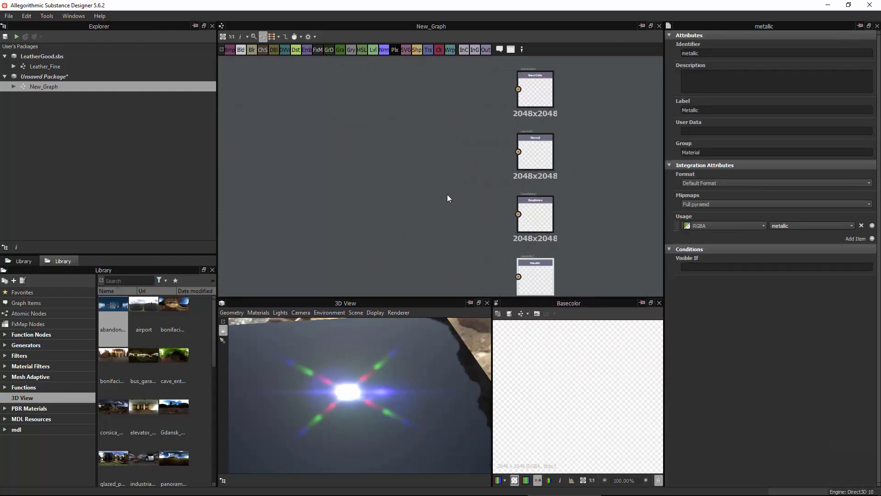
Step: Add a Fur 1 node away from the outputs and remove its link to the Metallic output
key("space")
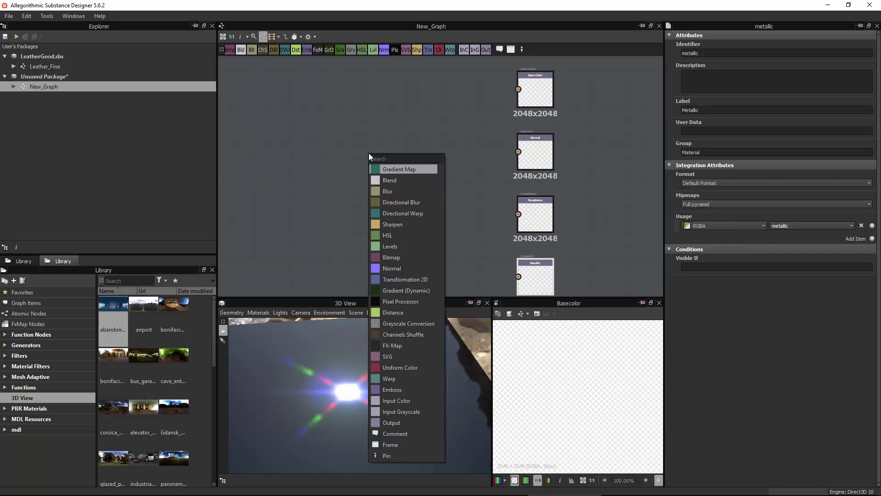
type("fu")
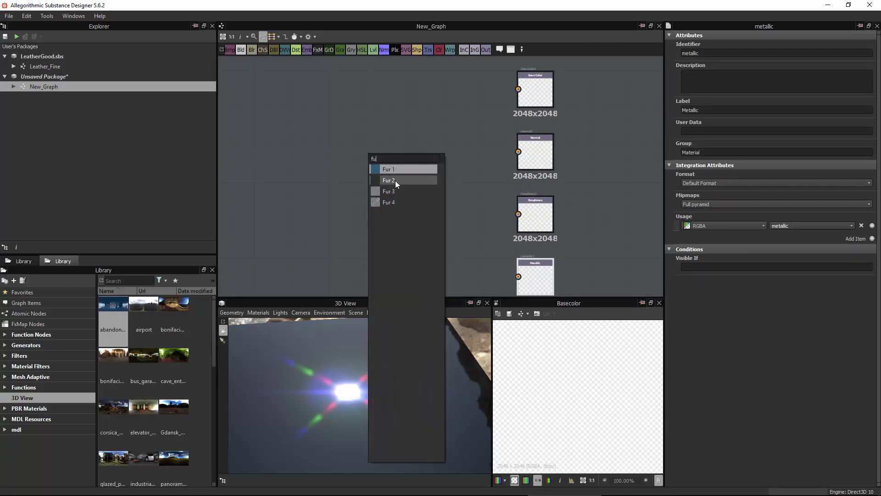
left_click(400, 168)
left_click_drag(376, 155, 306, 154)
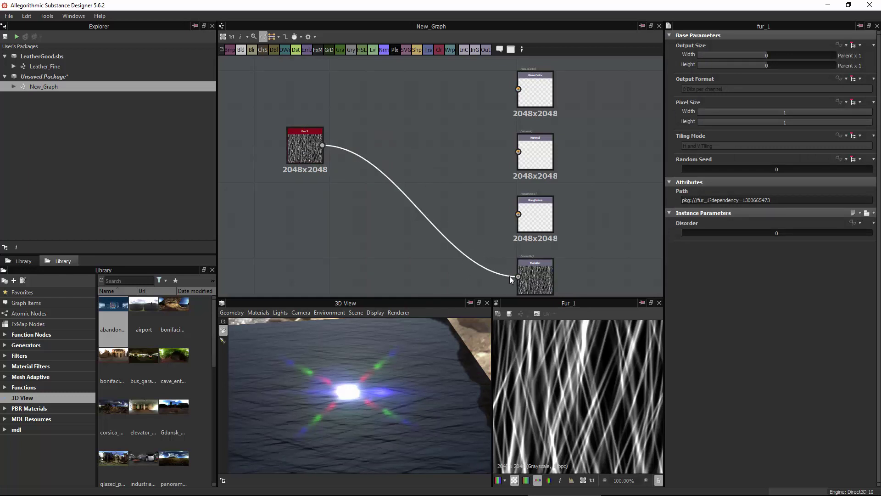
key("Delete")
middle_click_drag(316, 170, 362, 170)
left_click_drag(310, 136, 284, 124)
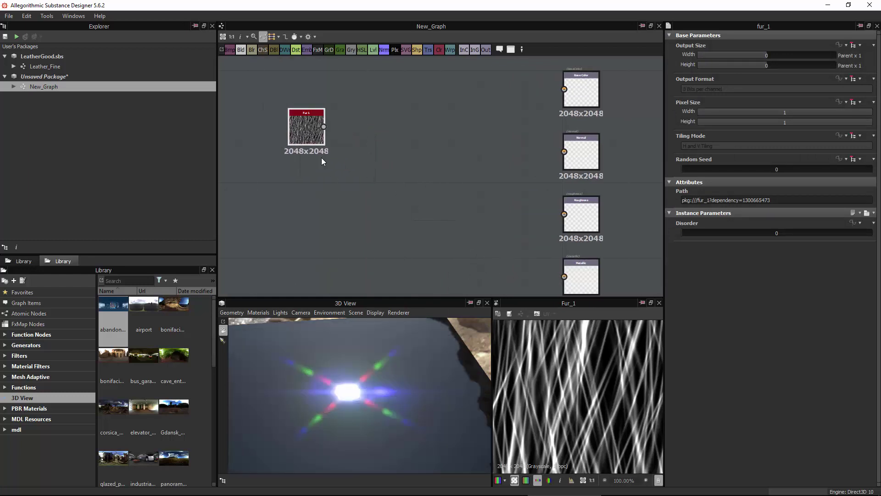
Step: Add a Perlin Noise Zoom node directly below Fur 1 and shift both noise nodes farther from the outputs
key("space")
type("per")
left_click(358, 194)
left_click_drag(309, 150, 295, 176)
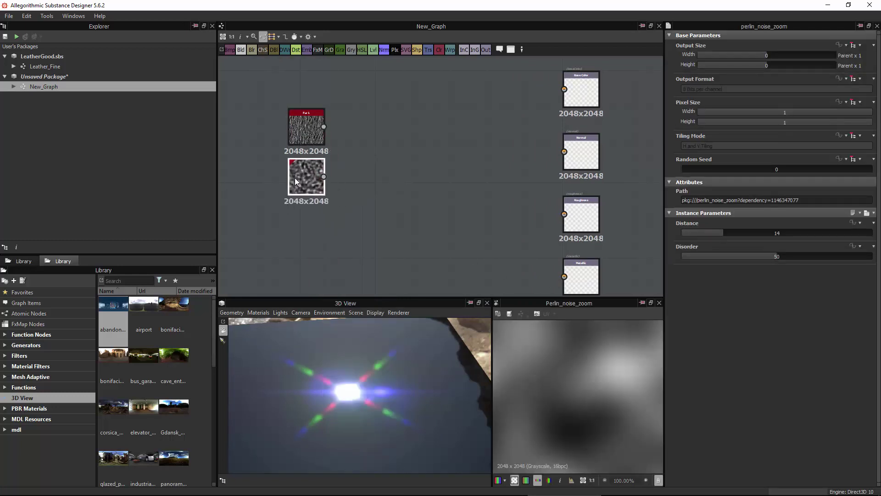
left_click_drag(313, 137, 275, 175)
left_click(340, 167)
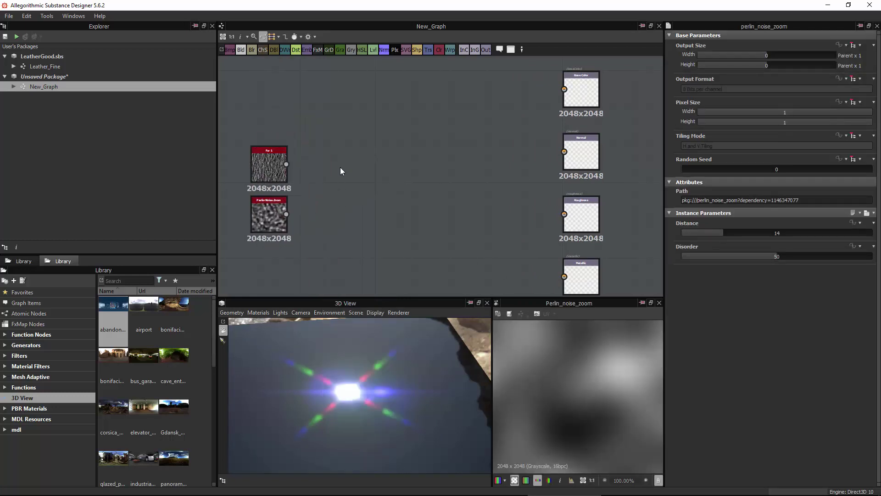
Step: Add a Warp node beside the two noise nodes, centered between them
key("space")
type("warp")
left_click(365, 181)
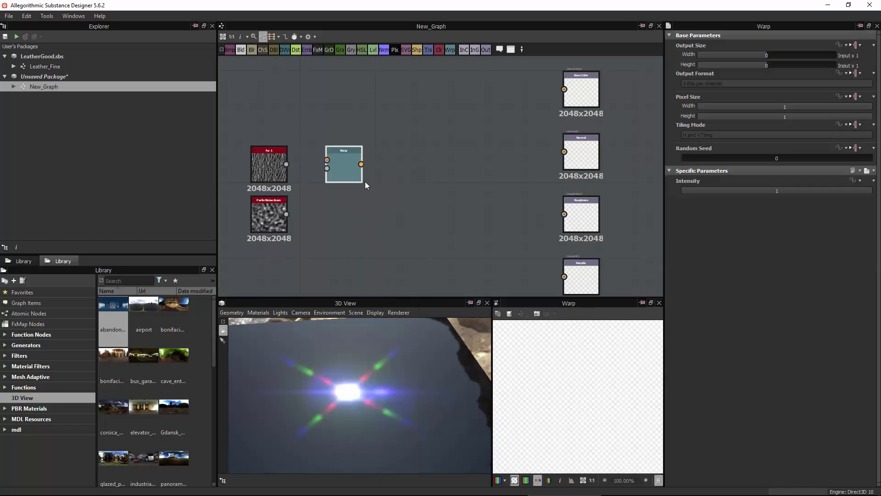
left_click_drag(334, 185, 322, 211)
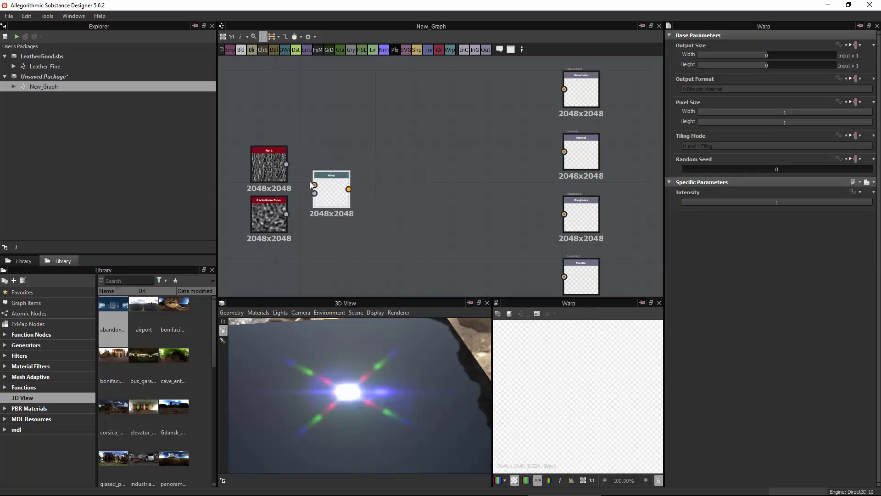
Step: Connect Fur 1 to the Warp node's first input and Perlin Noise Zoom to its second input
scroll(315, 187, "up", 5)
scroll(314, 192, "up", 2)
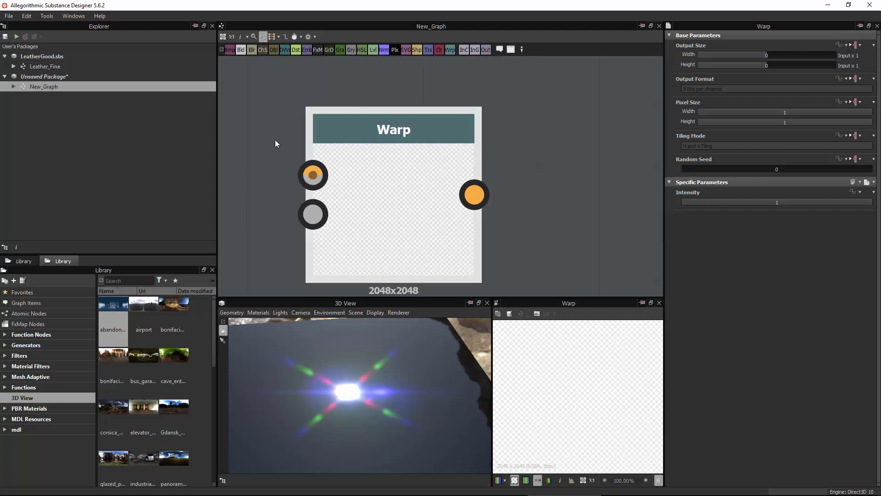
scroll(313, 183, "down", 1)
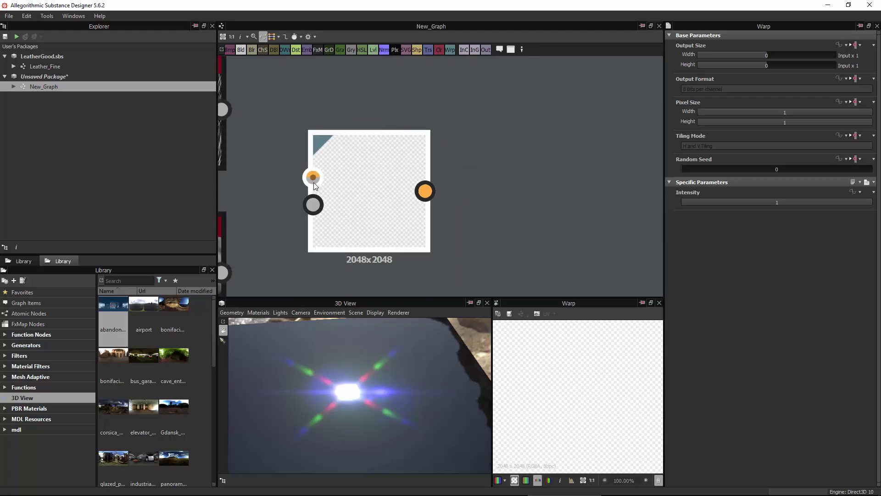
scroll(241, 124, "down", 1)
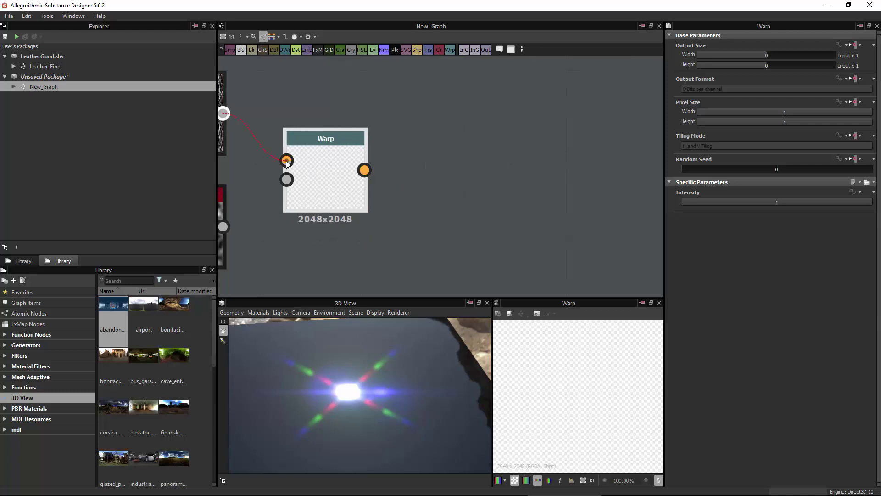
middle_click_drag(265, 164, 327, 167)
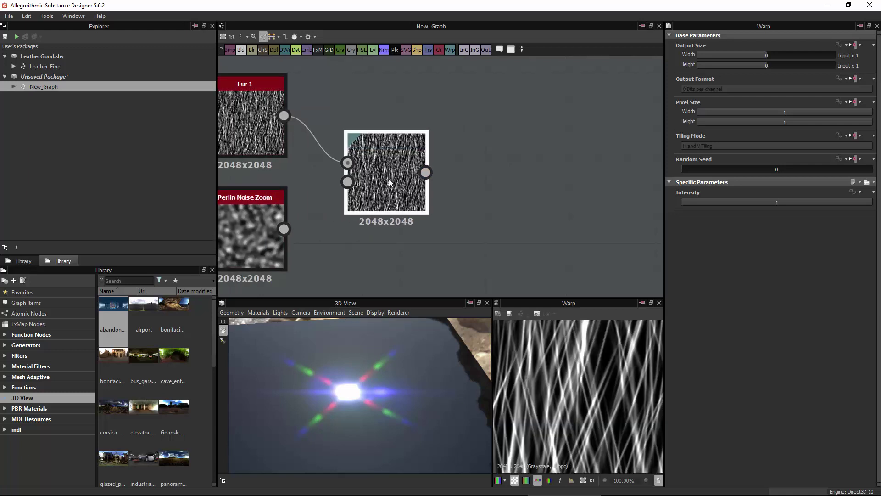
left_click_drag(284, 229, 348, 182)
Step: Enlarge the 2D preview and set the Warp node's Intensity to 0.18
scroll(376, 179, "up", 3)
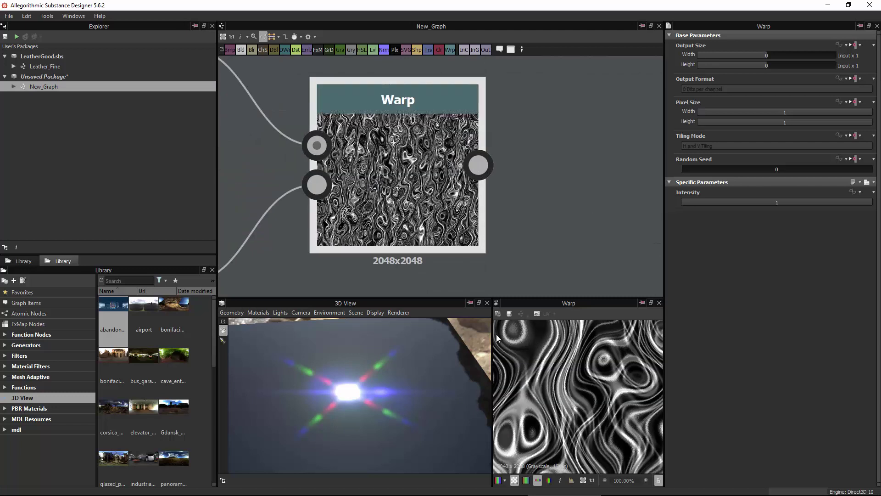
left_click_drag(491, 336, 380, 337)
left_click_drag(479, 297, 479, 195)
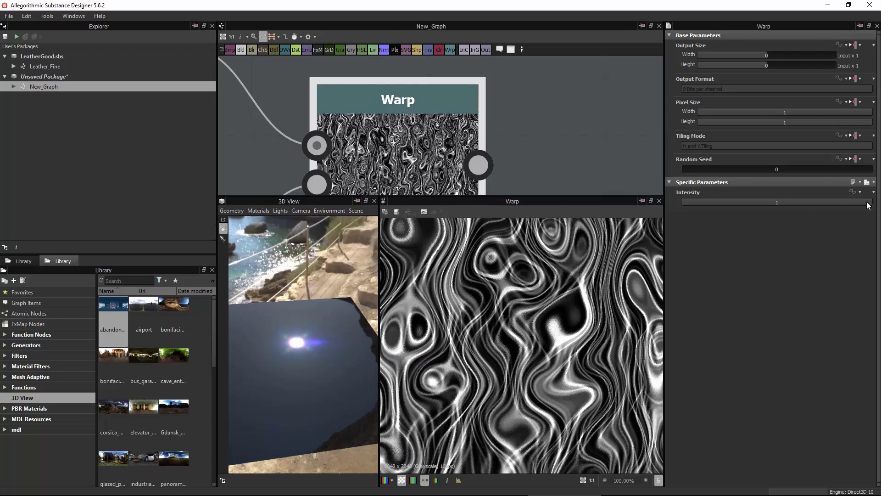
left_click_drag(869, 205, 714, 204)
scroll(544, 261, "down", 5)
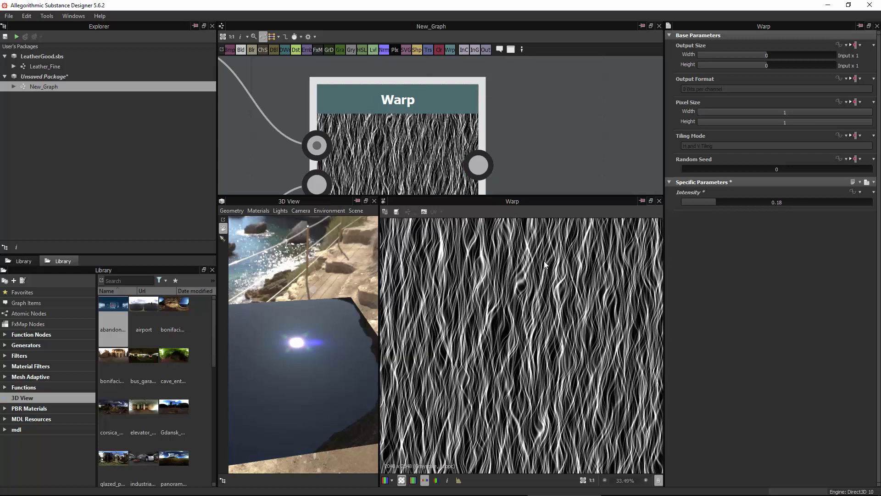
scroll(543, 261, "down", 3)
scroll(481, 376, "up", 5)
scroll(491, 299, "down", 3)
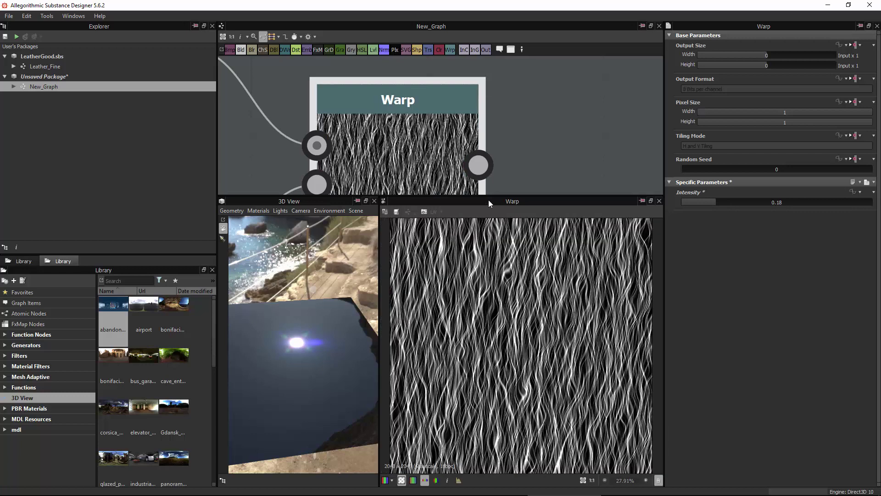
Step: Add a Splatter node fed by the Warp node's output
scroll(488, 168, "down", 4)
scroll(488, 121, "down", 2)
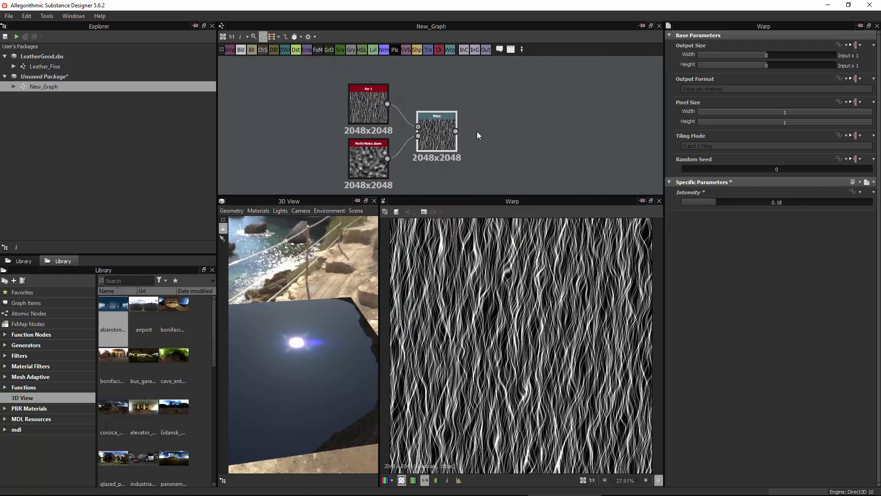
key("space")
type("s")
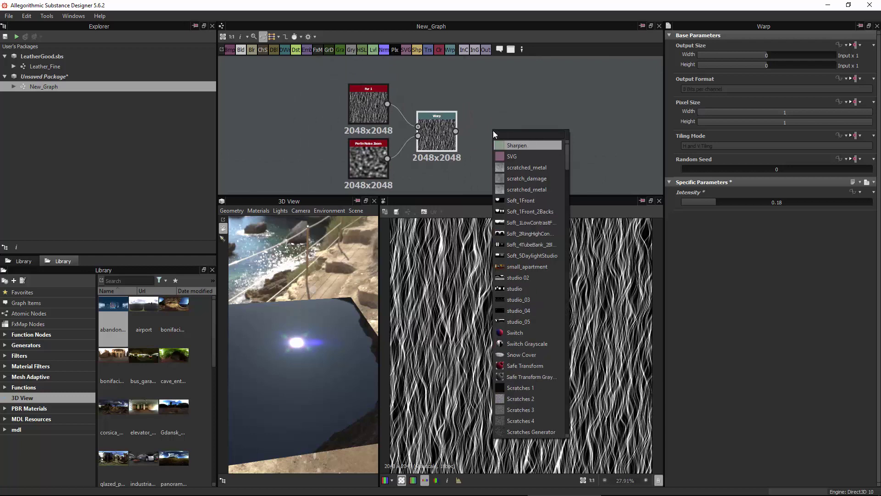
type("pl")
left_click(511, 145)
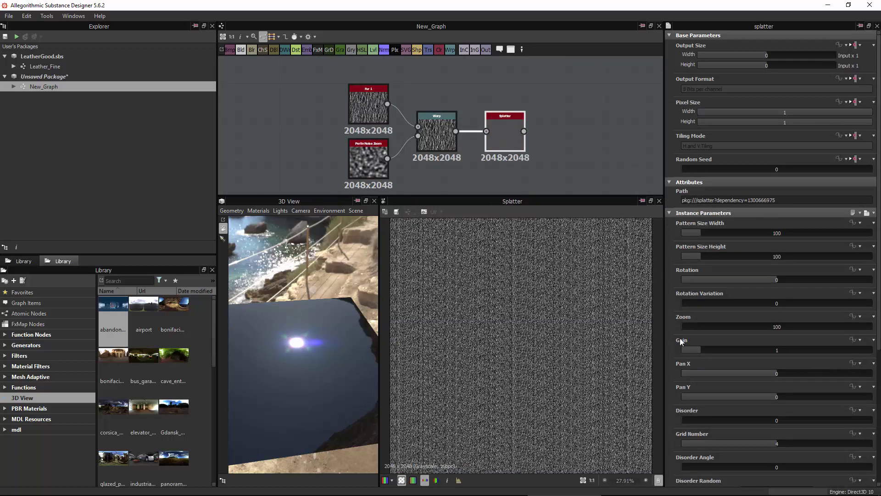
Step: Raise the Splatter node's Zoom to about 9666
scroll(488, 305, "up", 2)
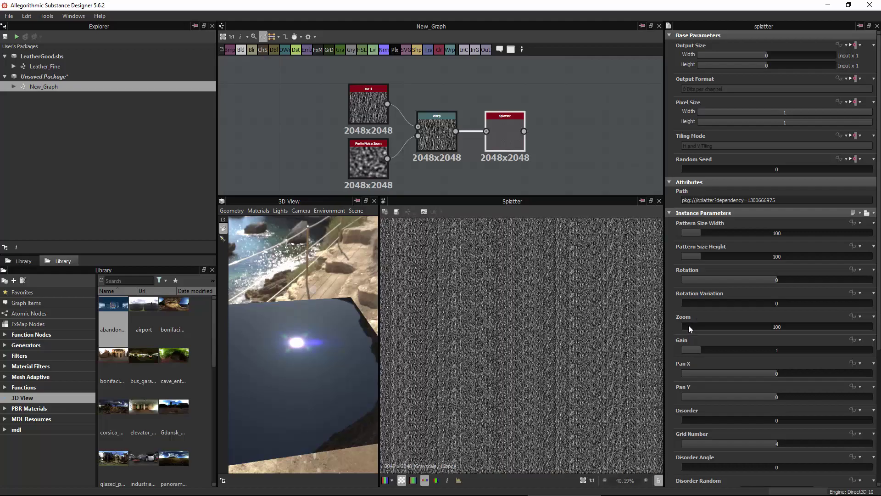
left_click_drag(688, 325, 866, 334)
scroll(535, 320, "down", 2)
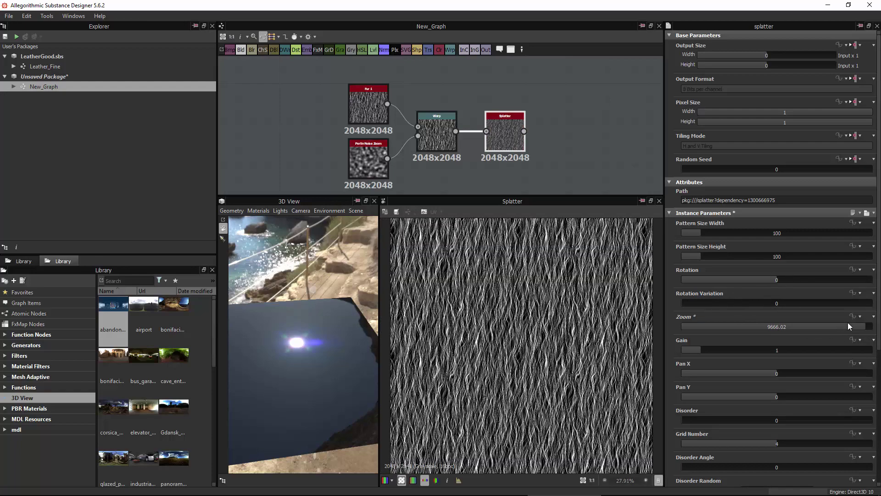
Step: Lower the Splatter node's Zoom to about 8974 and set its Pattern Size Width and Height to 250
left_click_drag(861, 328, 853, 326)
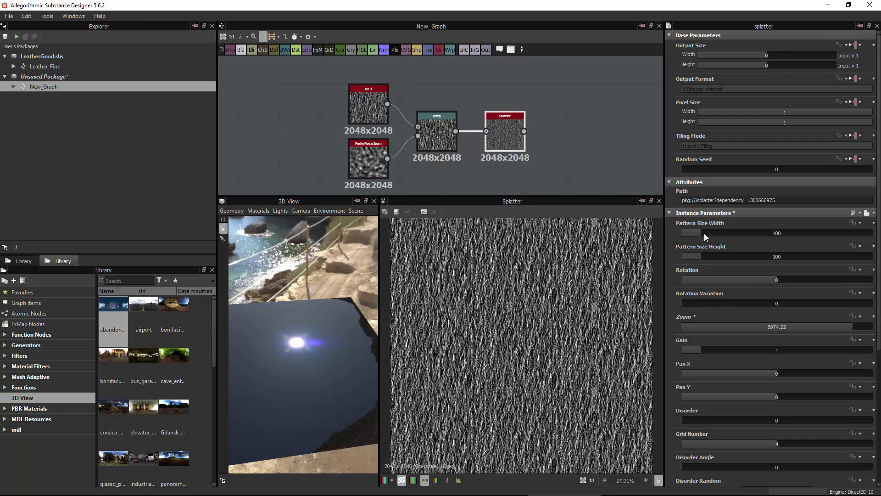
left_click_drag(702, 232, 724, 235)
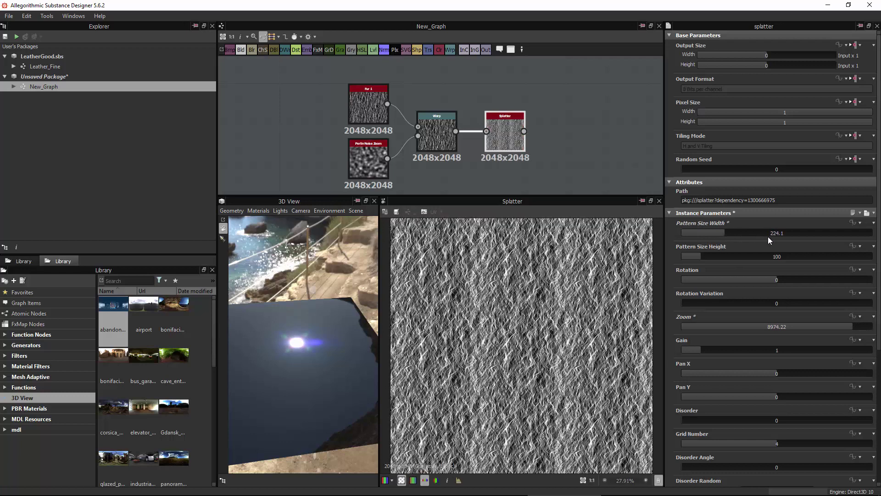
double_click(773, 233)
type("250")
key("Tab")
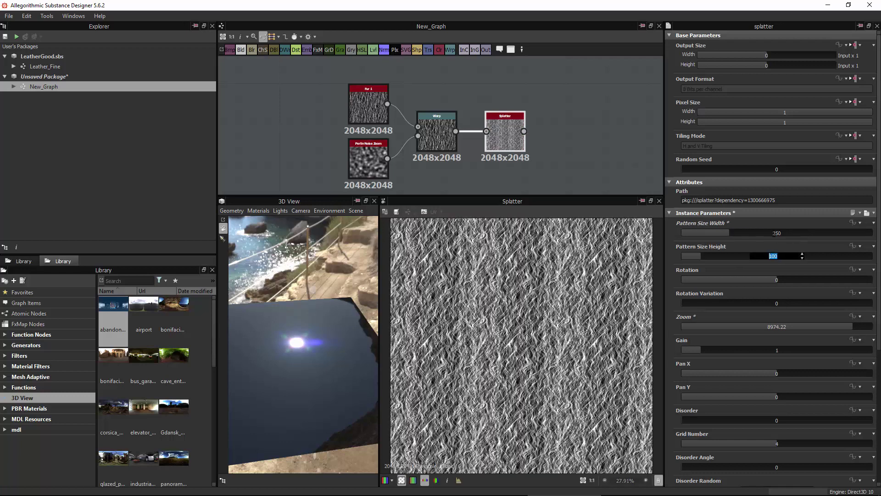
type("250")
key("Return")
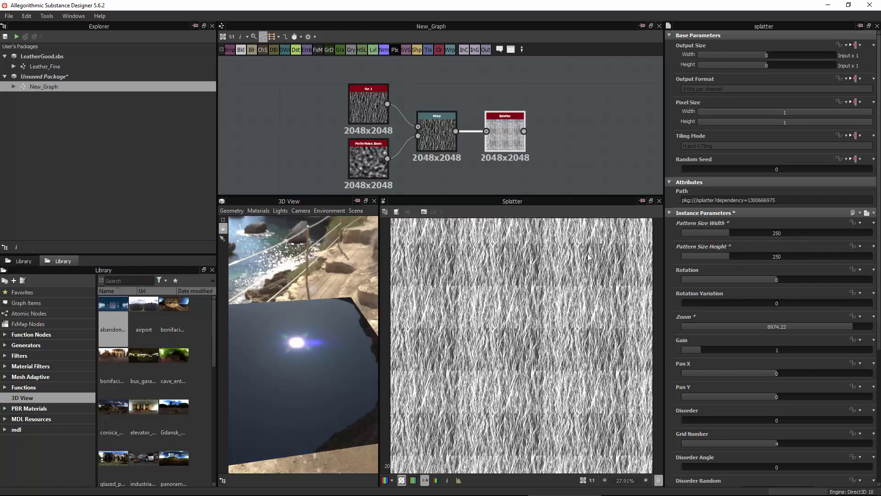
Step: Set the Splatter node's Pattern Size Width and Pattern Size Height to 200
double_click(774, 234)
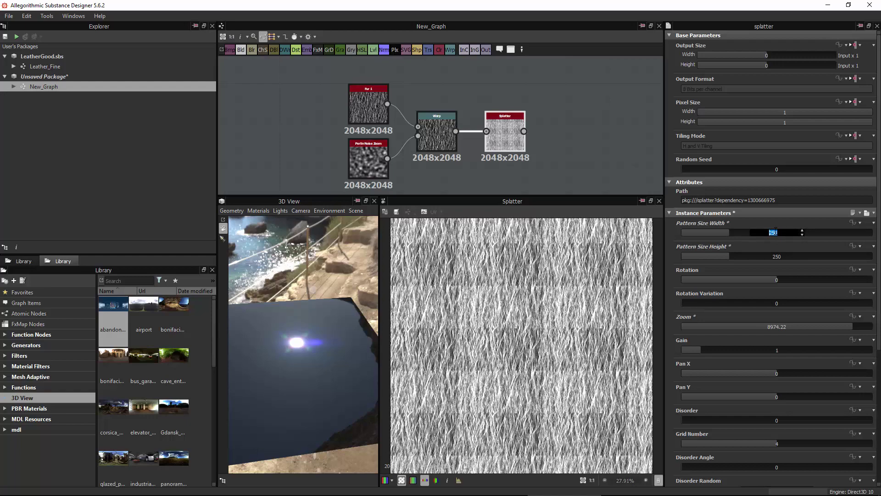
type("230")
key("Tab")
type("200")
key("Return")
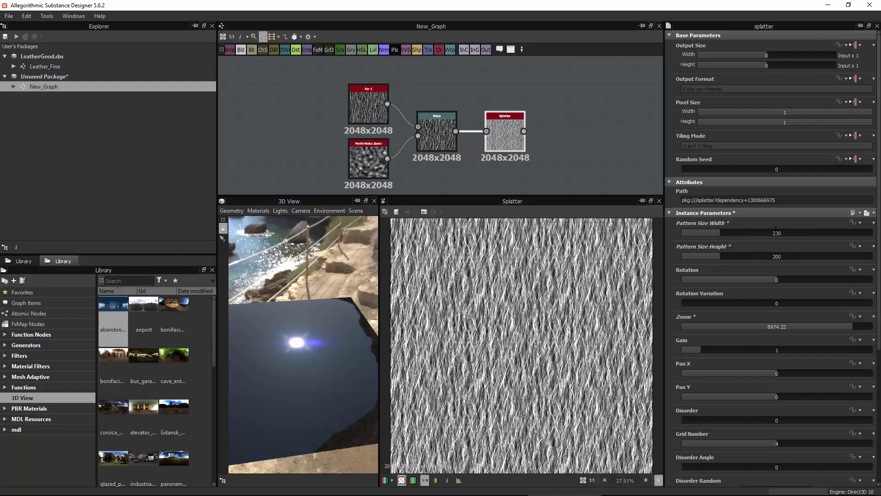
Step: Inspect the splattered fur pattern in the 2D preview and set the Splatter node's Zoom to 8900
scroll(537, 339, "down", 3)
scroll(536, 340, "up", 6)
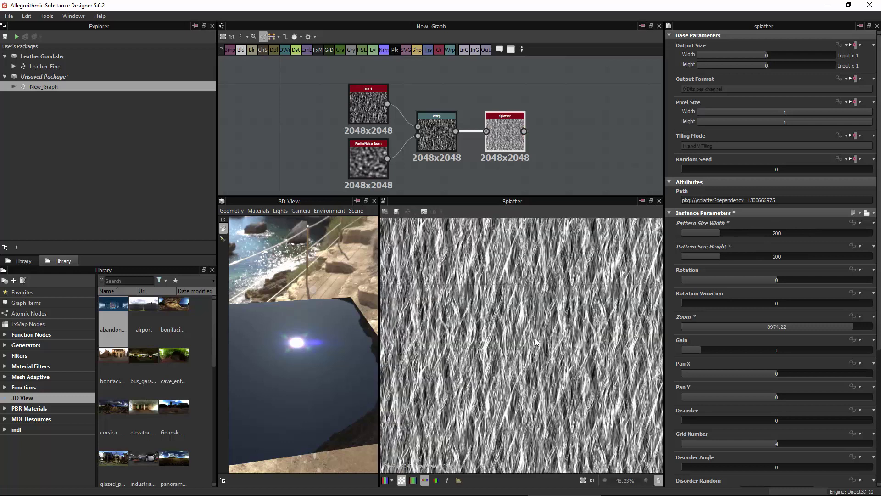
scroll(536, 341, "down", 1)
double_click(780, 326)
type("8900")
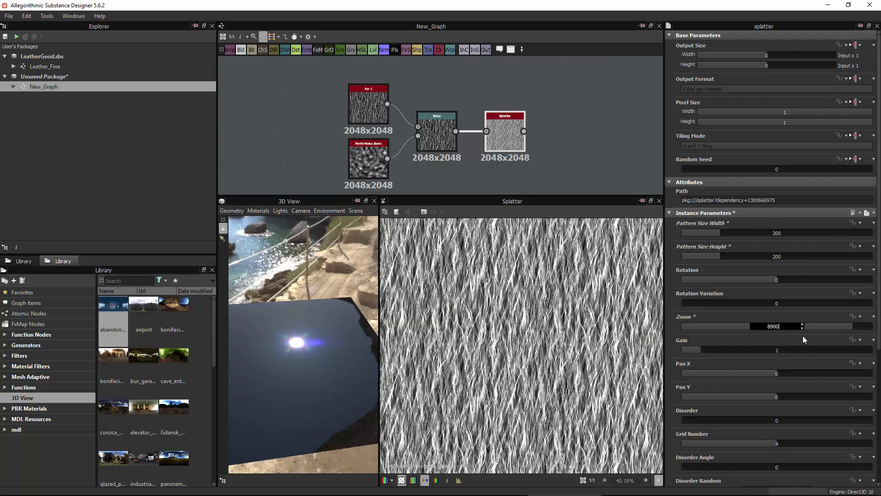
key("Return")
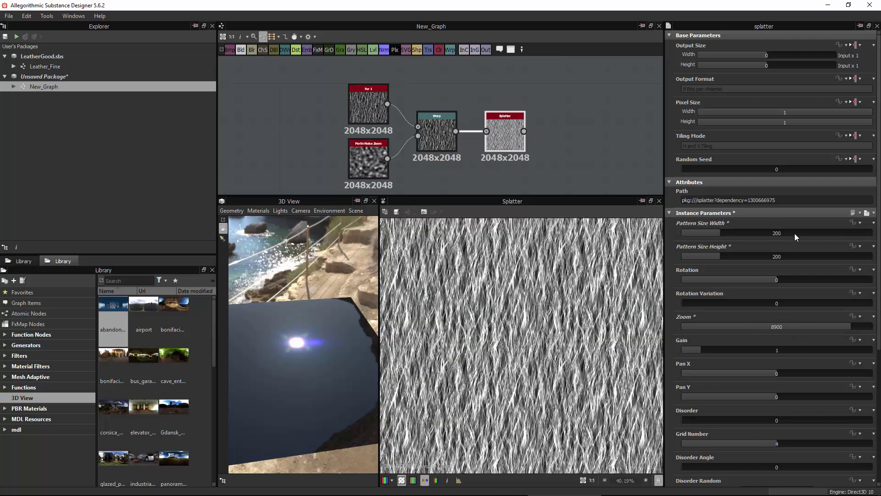
Step: Raise the Splatter node's Rotation Variation to its maximum of 360
scroll(548, 339, "down", 4)
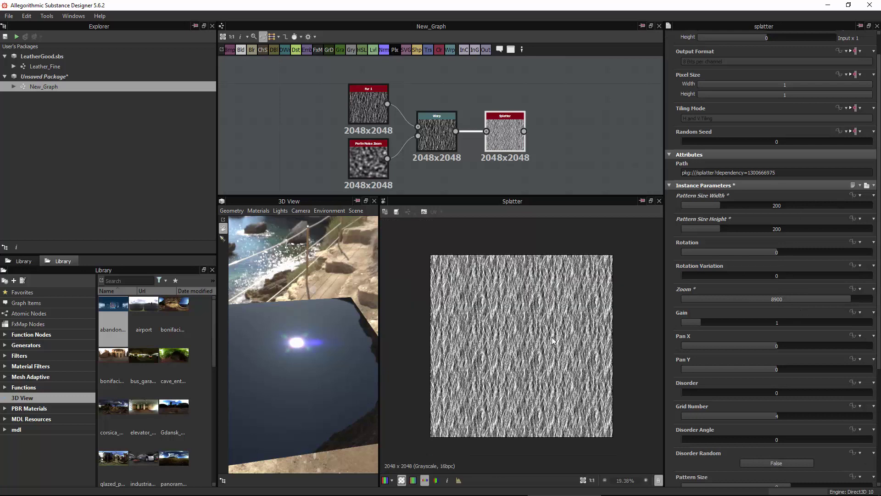
scroll(547, 341, "up", 4)
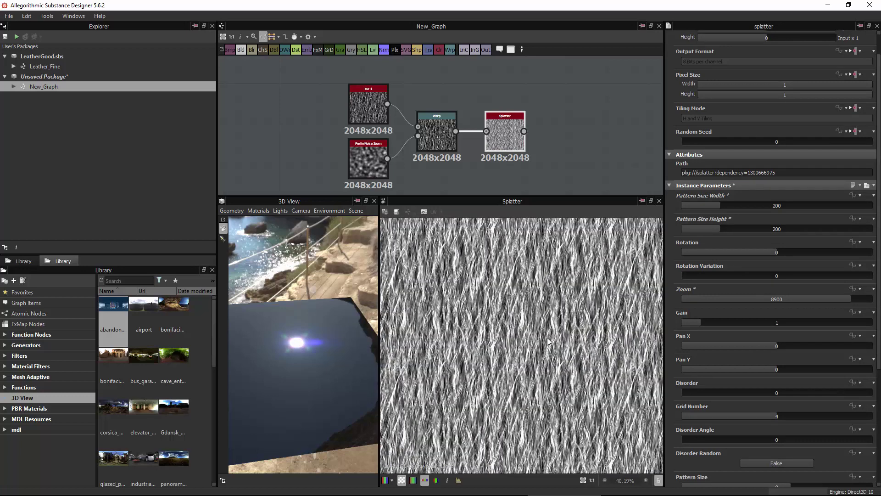
scroll(547, 342, "down", 1)
scroll(539, 339, "up", 1)
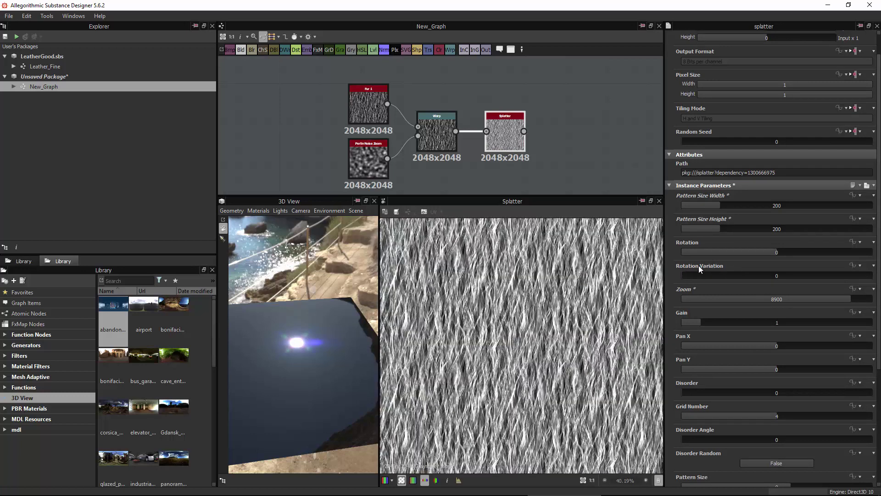
left_click_drag(685, 275, 874, 281)
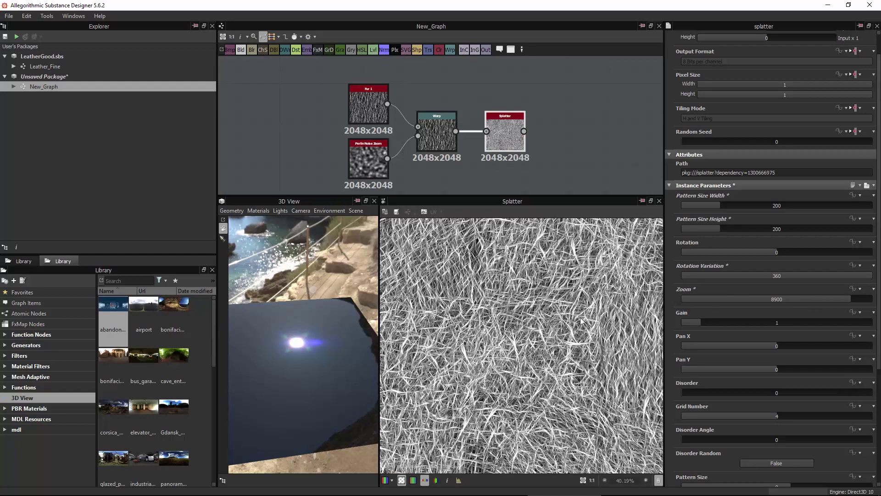
Step: Try a Pattern Size Height of about 304 on the Splatter node and undo the change
scroll(532, 323, "down", 3)
scroll(529, 324, "up", 2)
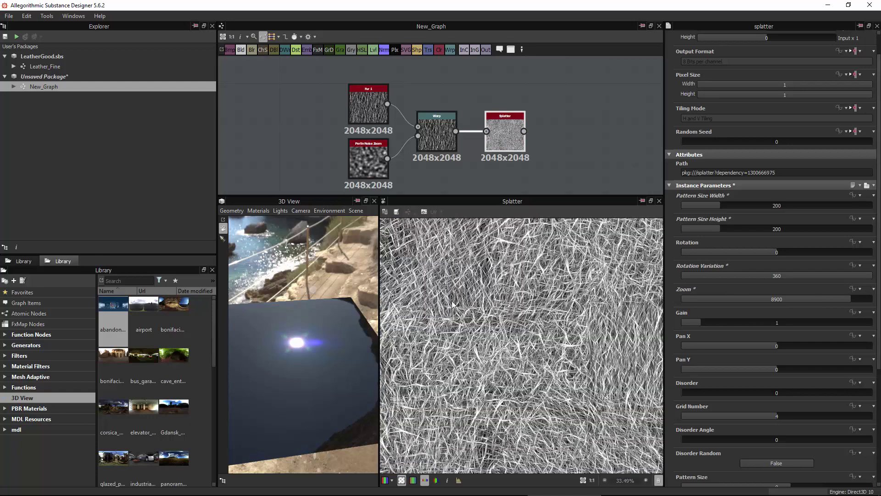
scroll(519, 303, "up", 1)
scroll(521, 308, "down", 1)
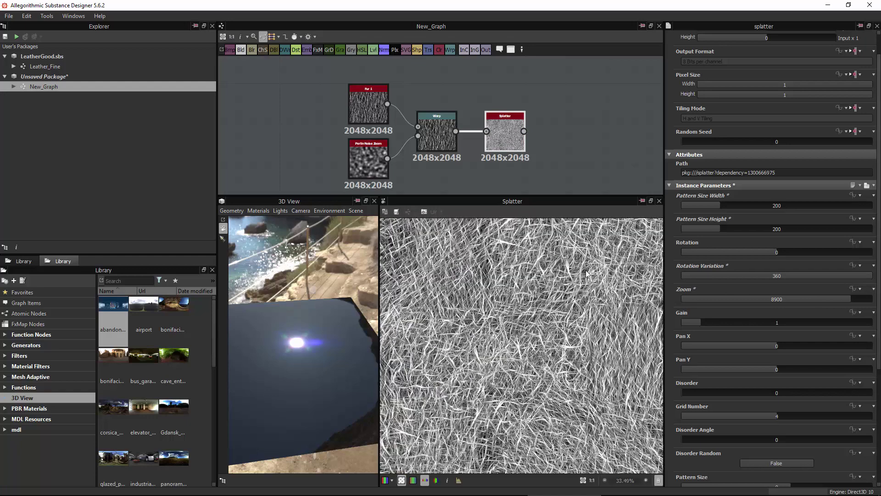
left_click_drag(720, 229, 740, 230)
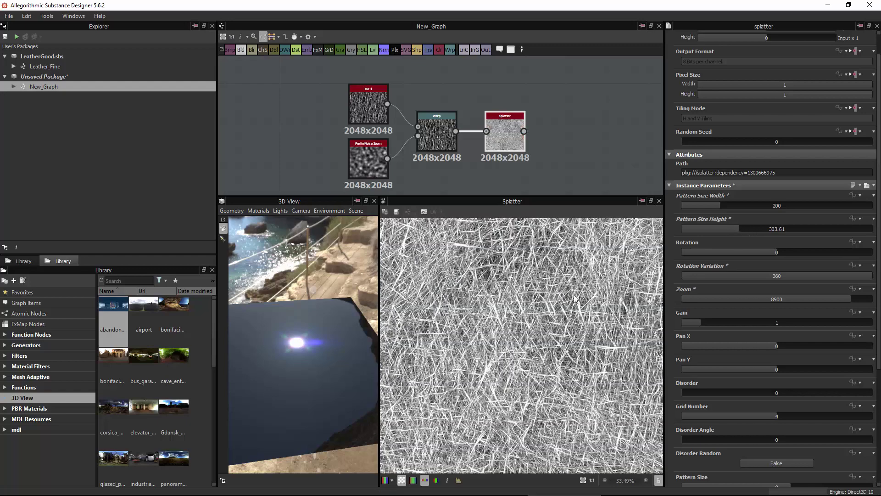
key("ctrl+z")
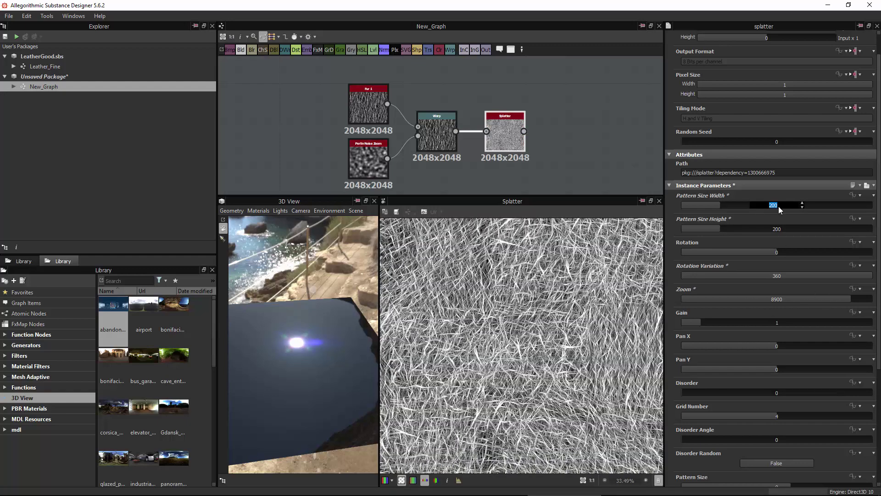
Step: Set the Splatter node's Pattern Size Width and Pattern Size Height to 500
left_click(778, 207)
type("500")
key("Tab")
type("500")
key("Return")
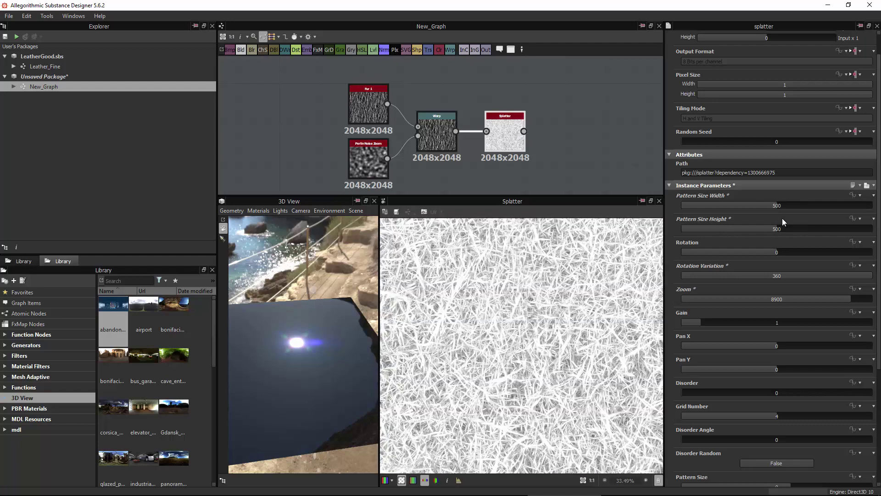
Step: Lower the Splatter node's Zoom to about 6422 and its Gain to about 0.48
left_click_drag(850, 300, 803, 301)
scroll(508, 320, "down", 1)
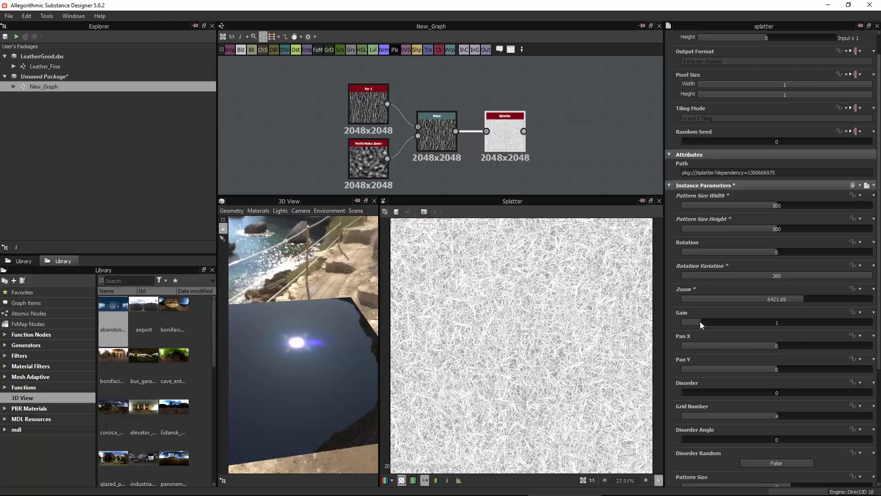
left_click_drag(700, 321, 690, 324)
scroll(535, 321, "up", 5)
scroll(540, 155, "down", 3)
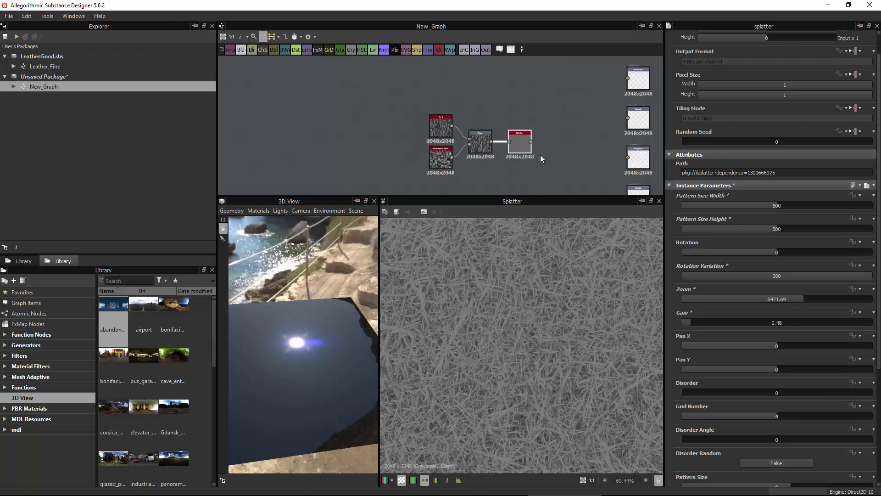
Step: Add a Bevel node after the Splatter node, feed it from the Splatter's output and place it in line
middle_click_drag(576, 128, 515, 159)
left_click(515, 159)
key("space")
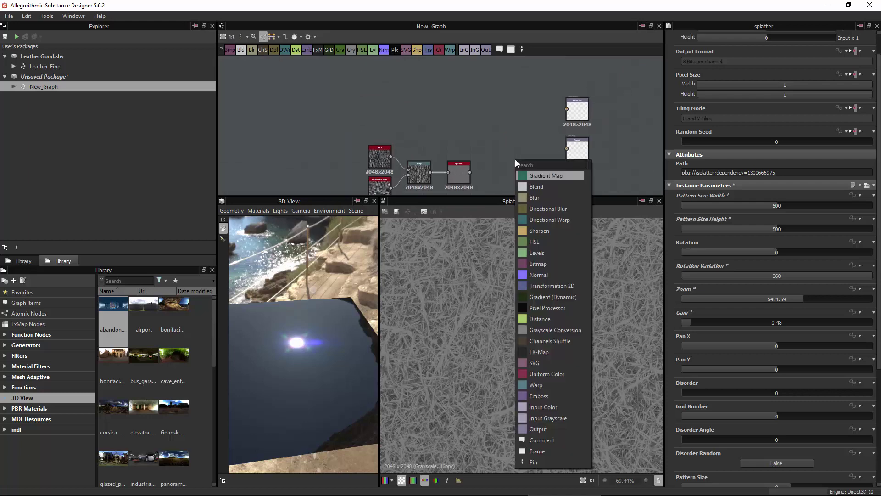
type("bevel")
left_click(534, 174)
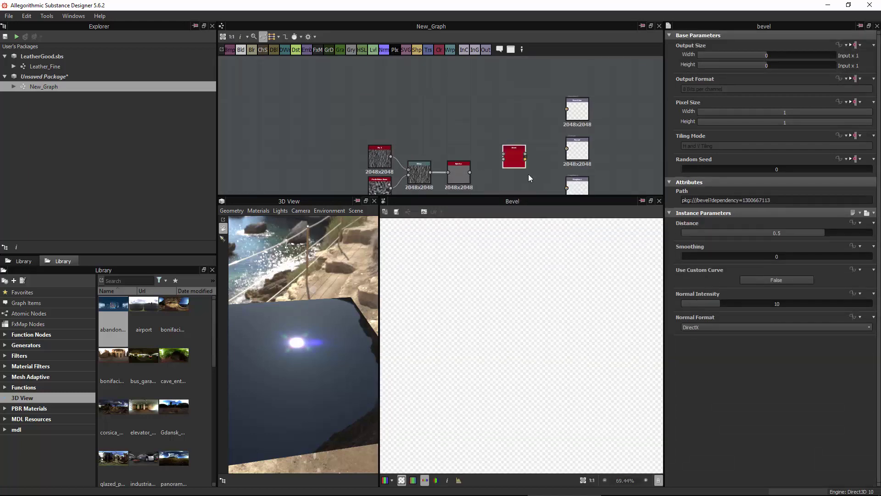
scroll(528, 177, "up", 2)
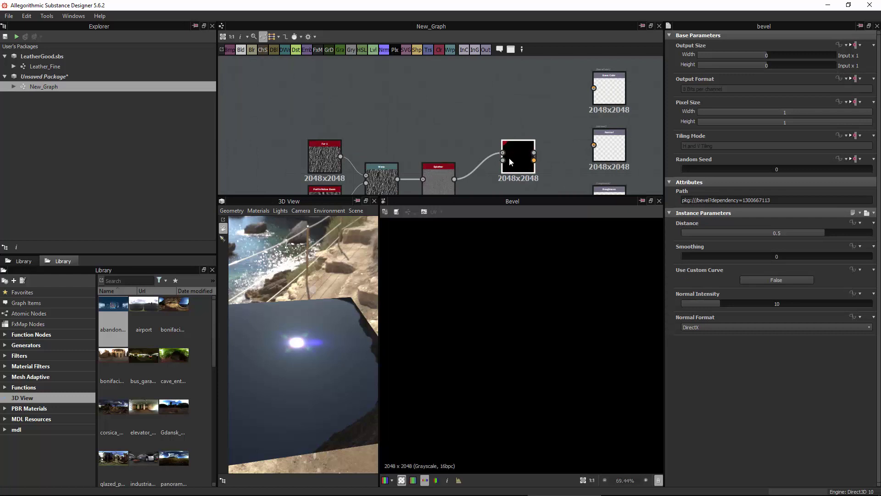
middle_click_drag(509, 158, 488, 137)
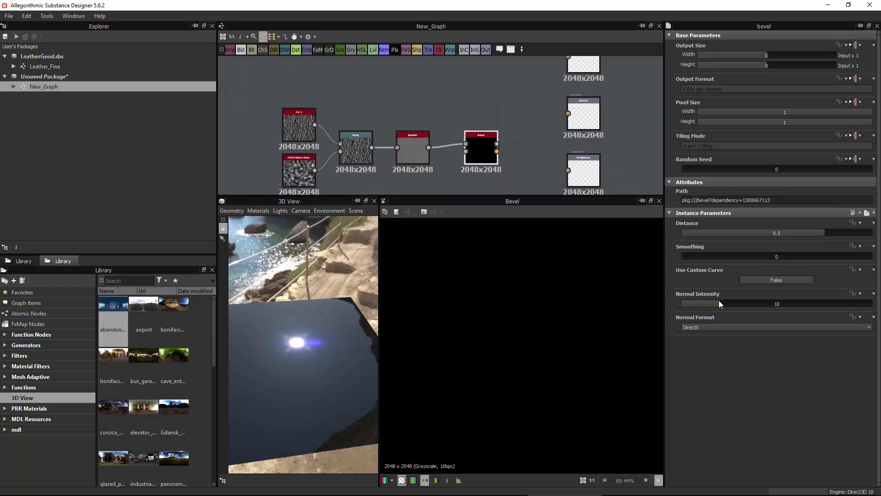
Step: Raise the Bevel node's Normal Intensity to about 39.6 and connect its normal output to the Normal output node
left_click_drag(719, 304, 833, 308)
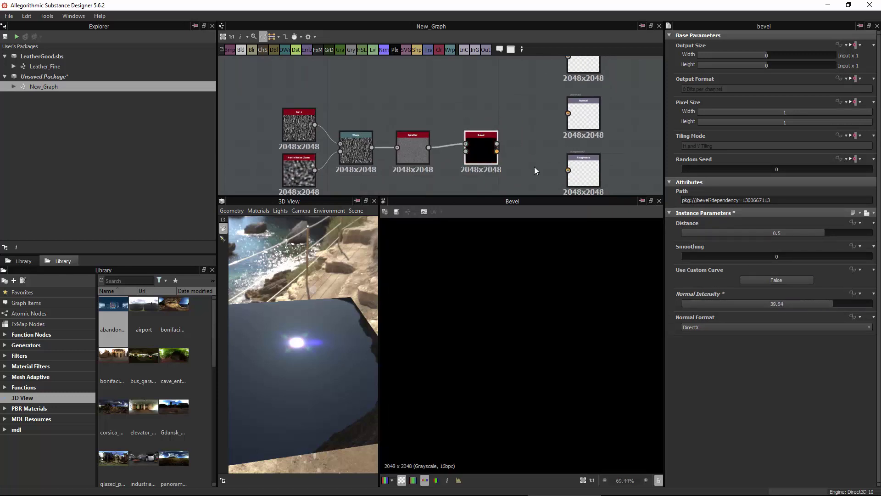
left_click_drag(497, 151, 568, 113)
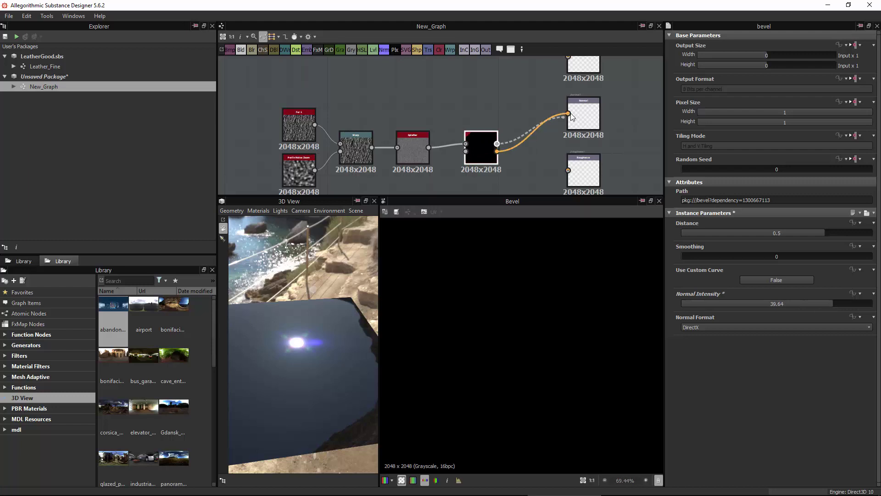
scroll(481, 168, "up", 5)
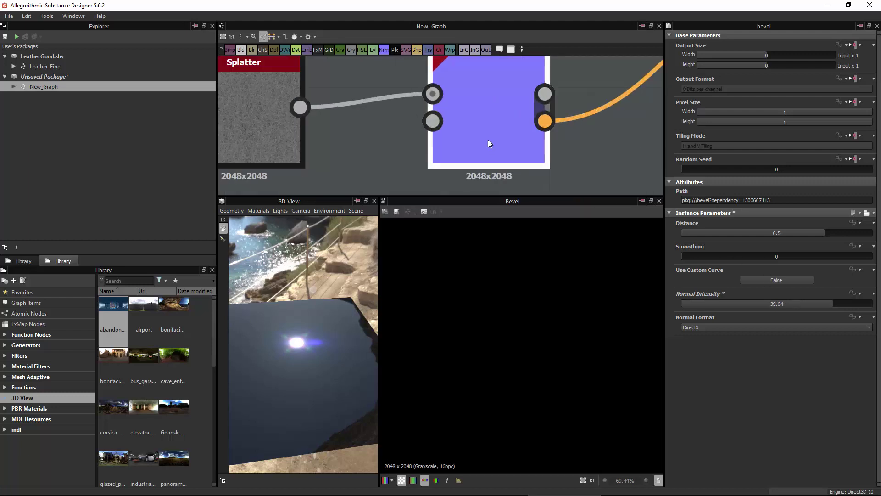
Step: Preview the Bevel node's normal output and lower its Normal Intensity to about 21.8
double_click(488, 139)
scroll(488, 148, "down", 2)
left_click_drag(834, 306, 688, 301)
Step: Raise the Splatter node's Gain to about 0.84 while previewing its output
left_click(328, 133)
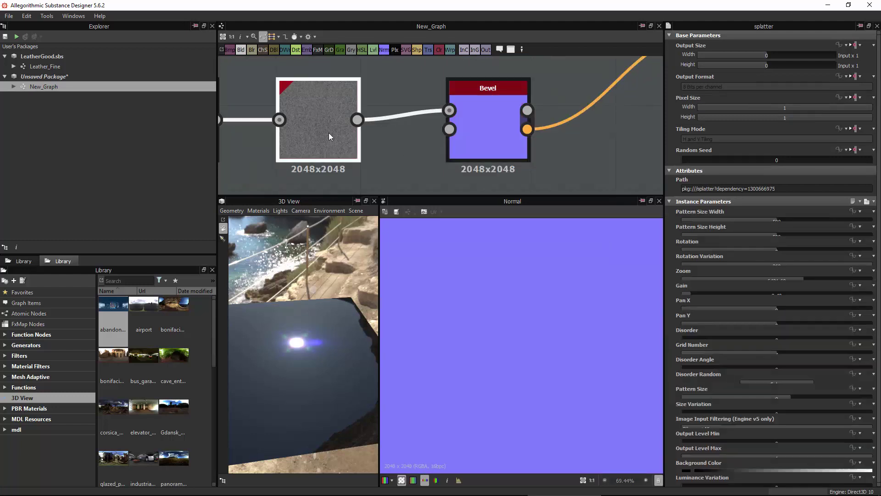
double_click(328, 133)
mouse_move(699, 348)
left_mouse_down()
mouse_move(709, 349)
mouse_move(701, 348)
left_mouse_up()
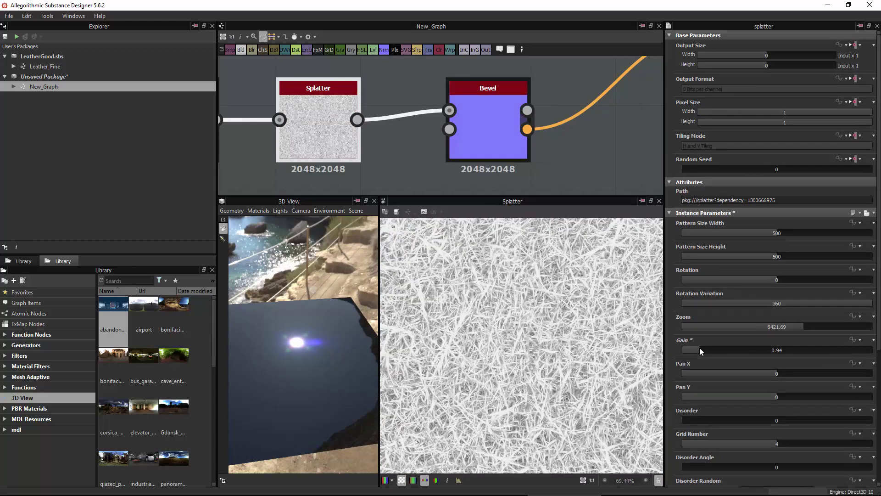
Step: Adjust the Bevel node's Normal Intensity to about 43.25 while previewing its normal output
double_click(488, 139)
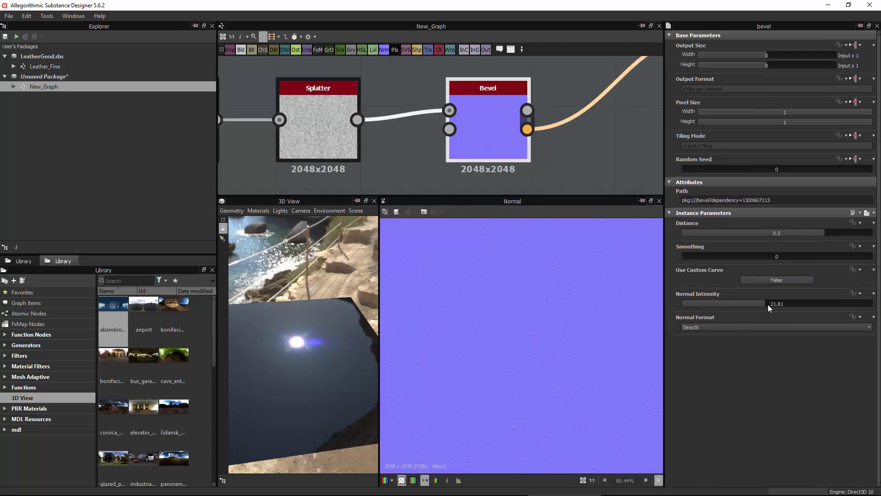
left_click_drag(767, 304, 714, 302)
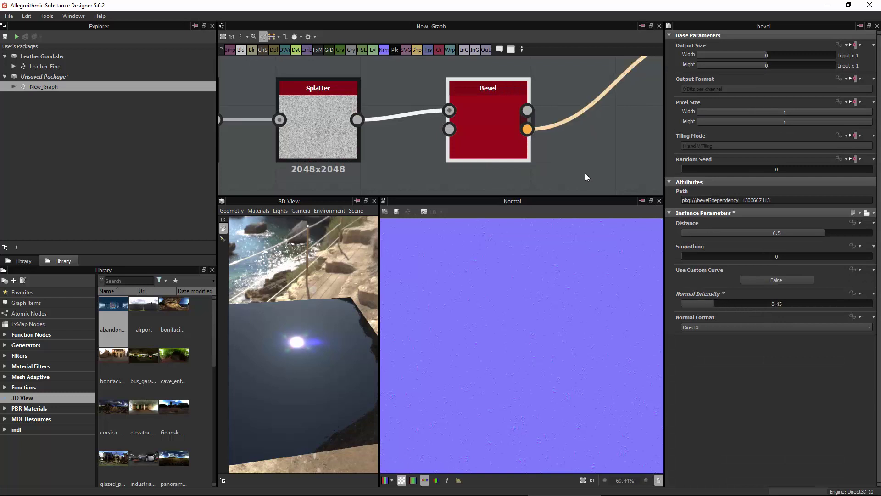
scroll(585, 177, "down", 3)
middle_click_drag(623, 144, 491, 189)
middle_click_drag(569, 140, 596, 126)
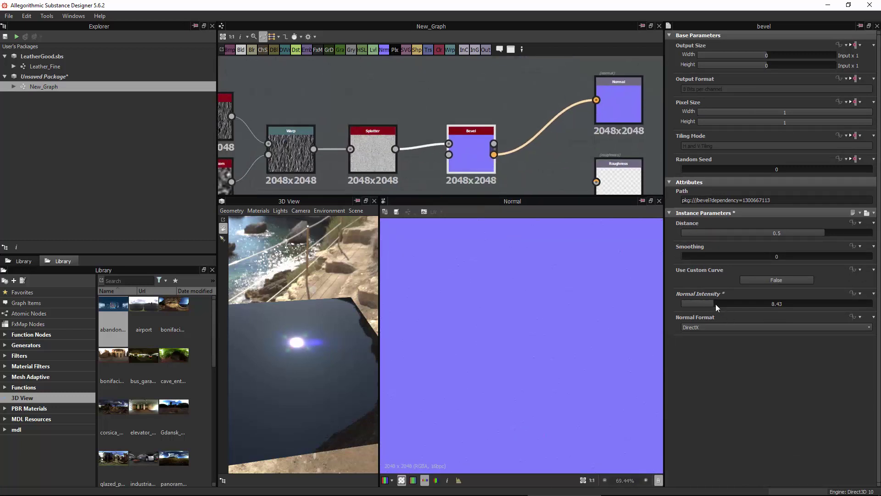
left_click_drag(715, 304, 740, 303)
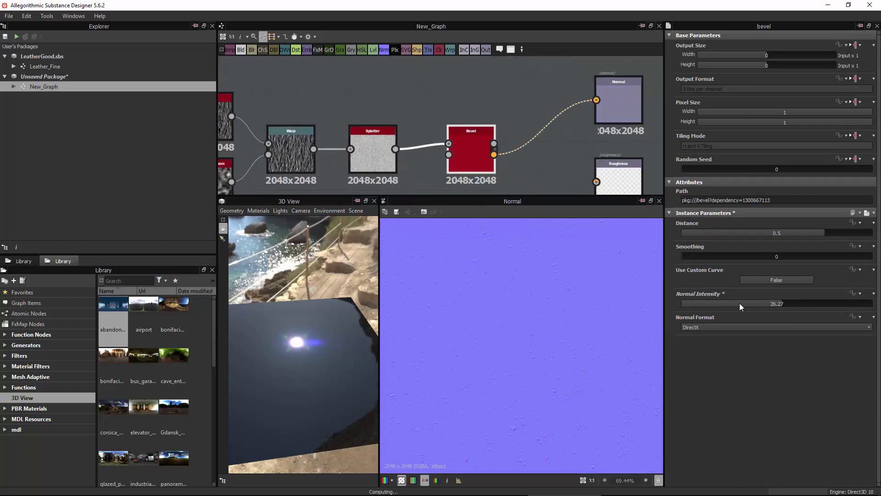
left_click_drag(802, 303, 846, 304)
scroll(513, 270, "up", 6)
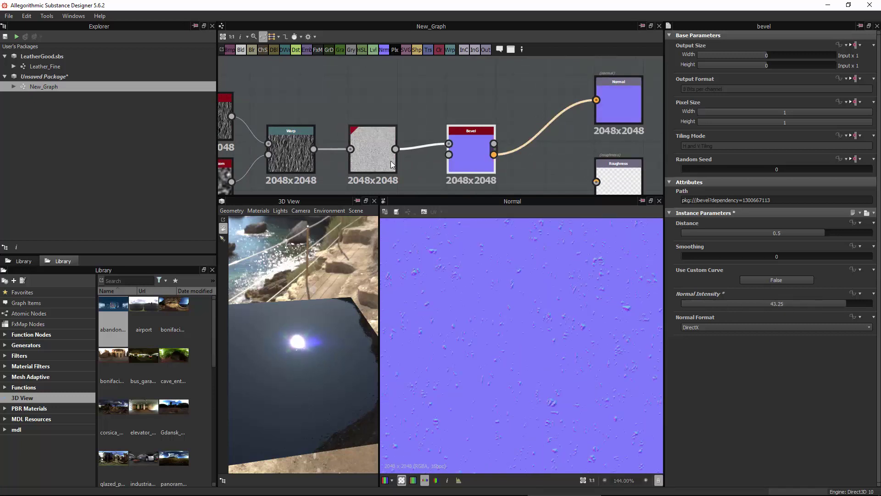
Step: Set the Splatter node's Pattern Size to 5 while previewing its output
scroll(391, 160, "up", 2)
double_click(377, 155)
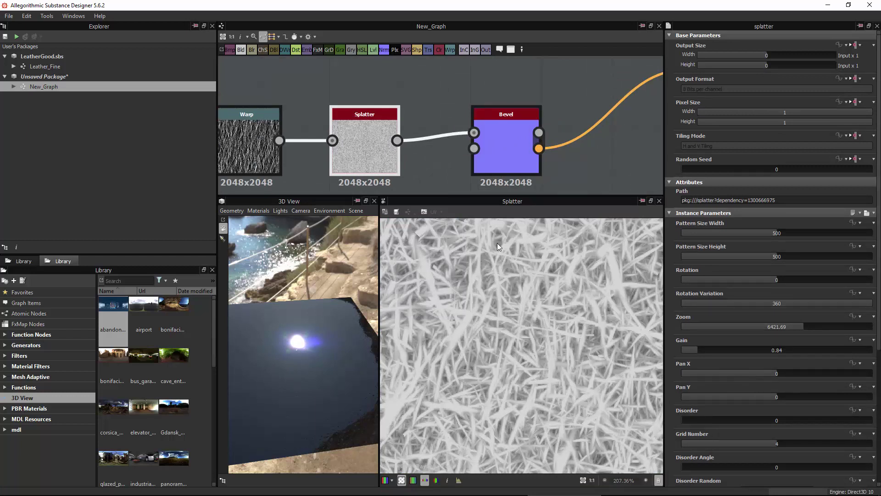
scroll(736, 351, "down", 4)
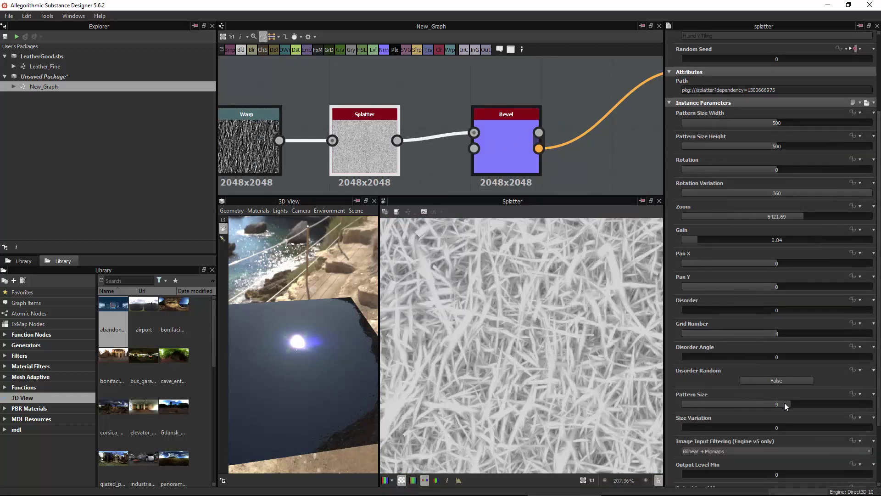
left_click_drag(783, 403, 690, 401)
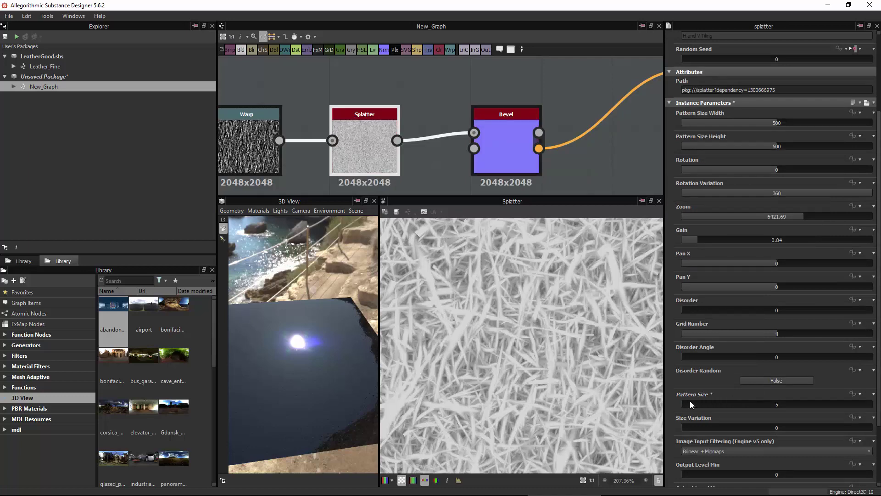
scroll(566, 349, "down", 6)
Step: Set the Splatter node's Pattern Size Width and Pattern Size Height to 200 each
scroll(776, 242, "up", 1)
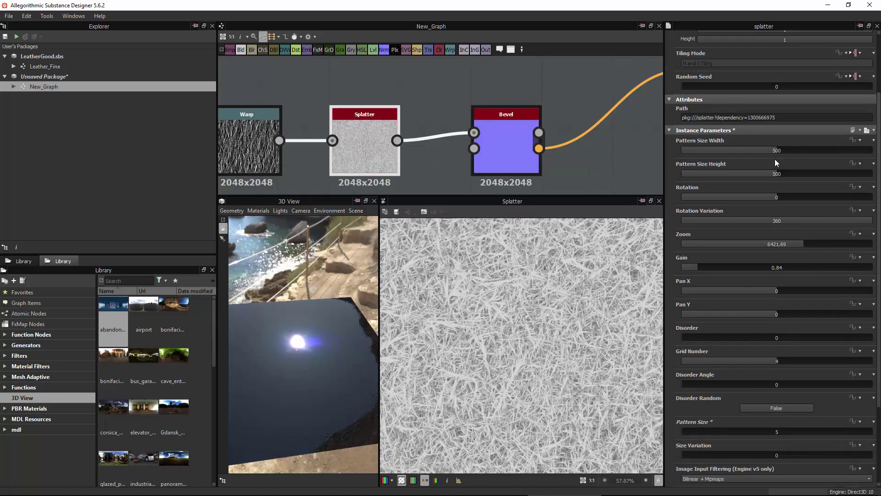
left_click(777, 150)
type("200")
key("Tab")
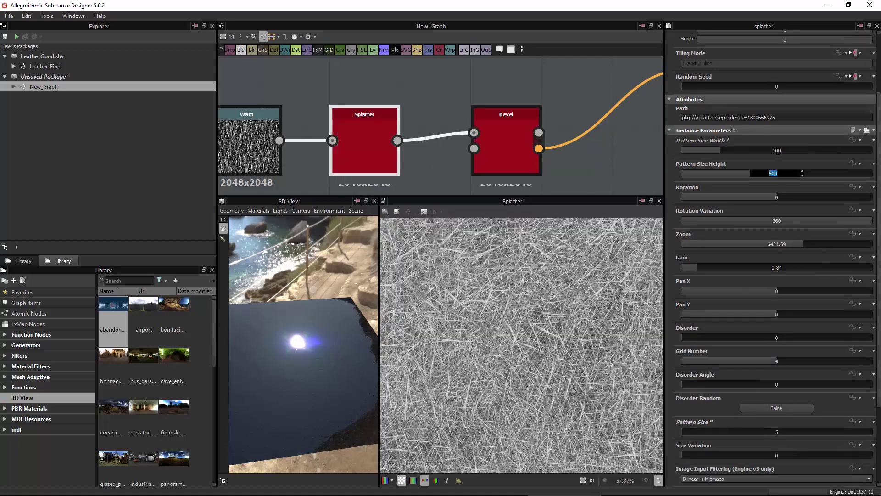
type("200")
key("Tab")
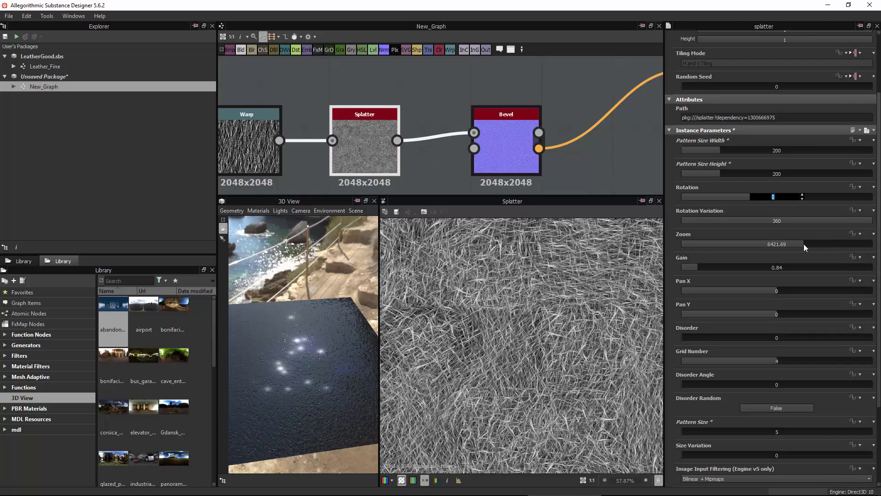
Step: Try the Splatter's Zoom at about 2270.84, then set it to about 5491 and raise its Gain to 1.2
left_click_drag(803, 244, 723, 243)
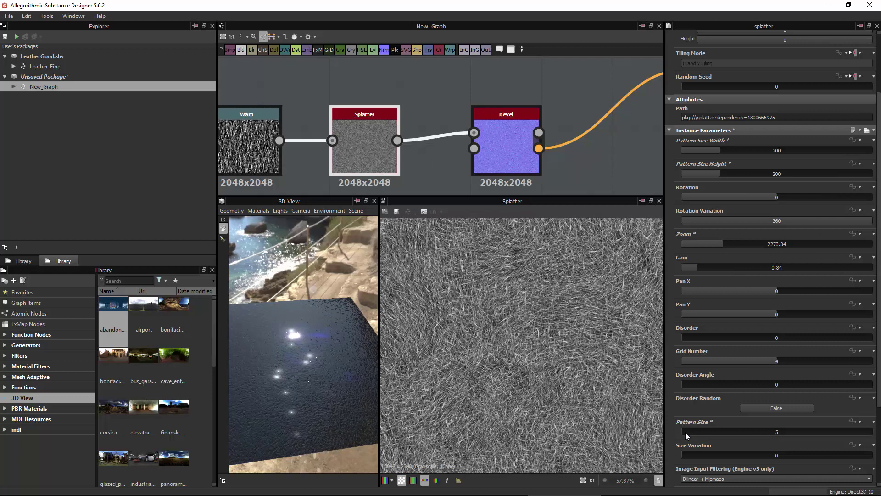
left_click_drag(695, 432, 648, 397)
scroll(685, 426, "down", 2)
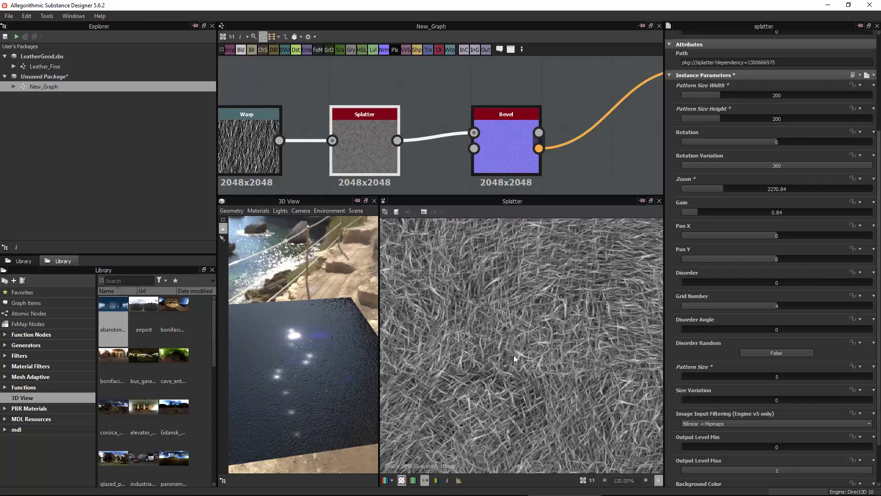
scroll(783, 313, "up", 2)
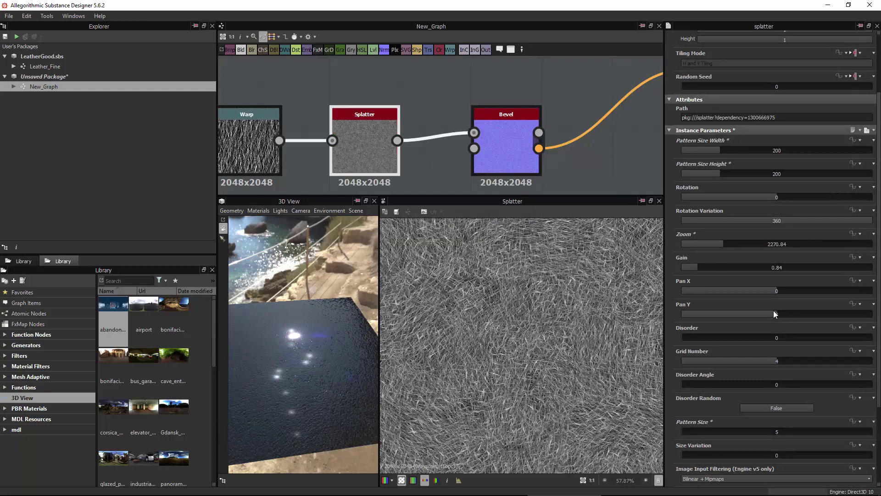
left_click_drag(729, 243, 785, 243)
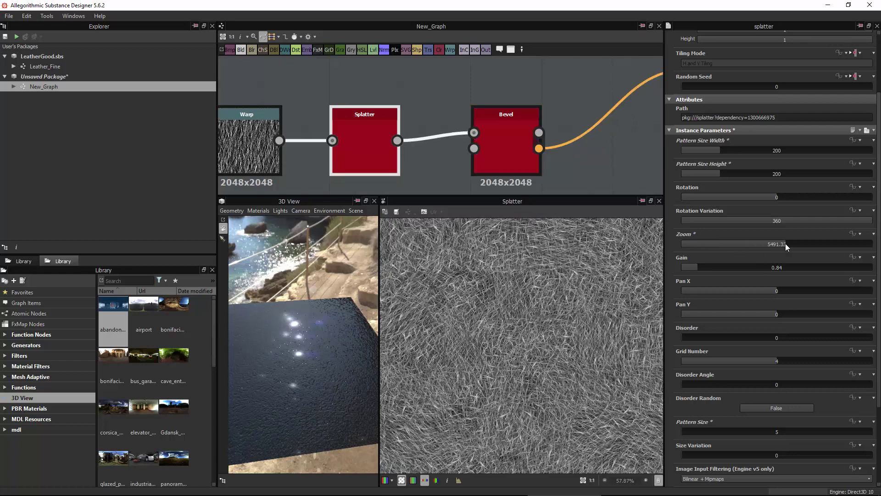
left_click_drag(697, 265, 704, 267)
Step: Preview the Bevel node's normal output, lower its Normal Intensity to about 30.24 and set its Distance to about -0.25
double_click(509, 152)
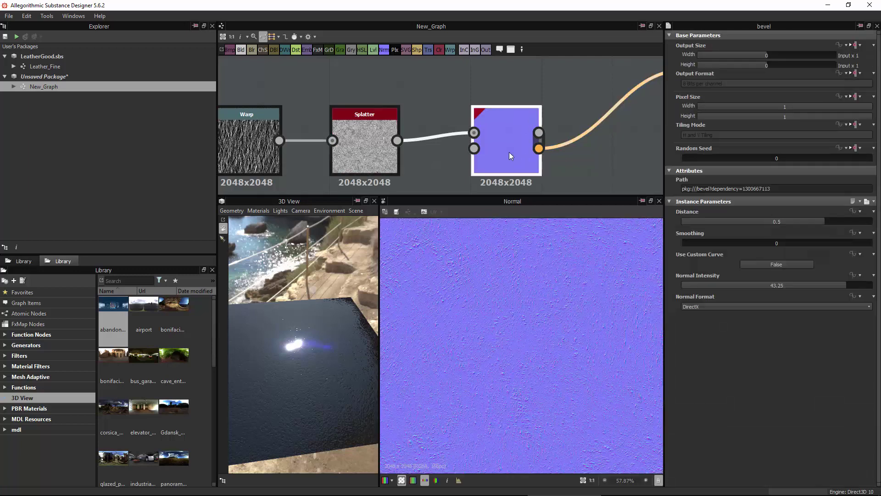
left_click_drag(834, 305, 796, 305)
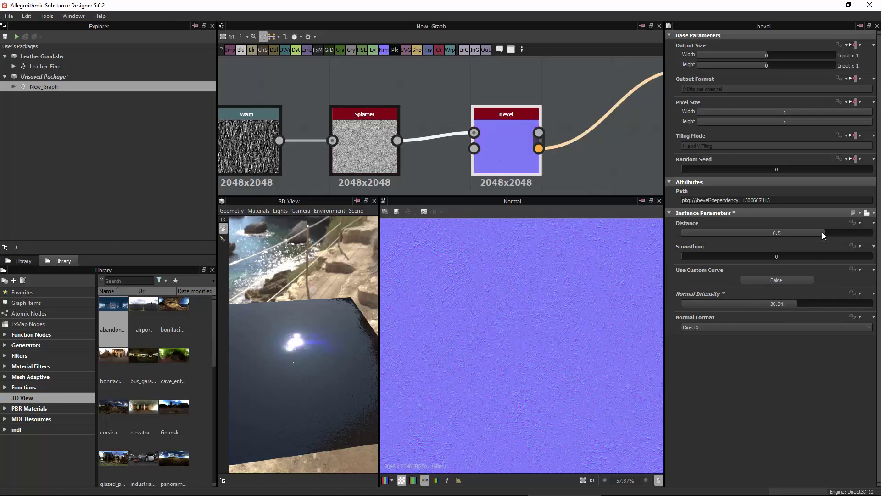
left_click_drag(821, 232, 753, 231)
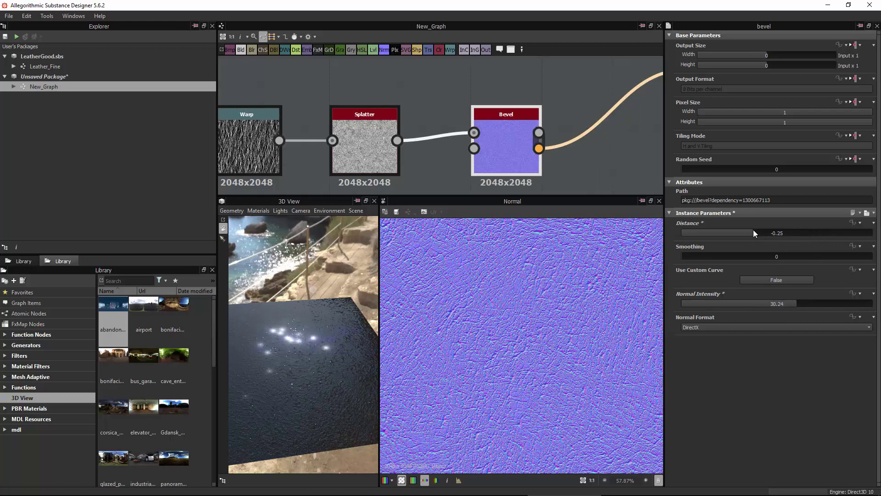
Step: Examine the crease pattern in the normal map at several magnifications and on the lit plane in the 3D view
scroll(440, 343, "up", 3)
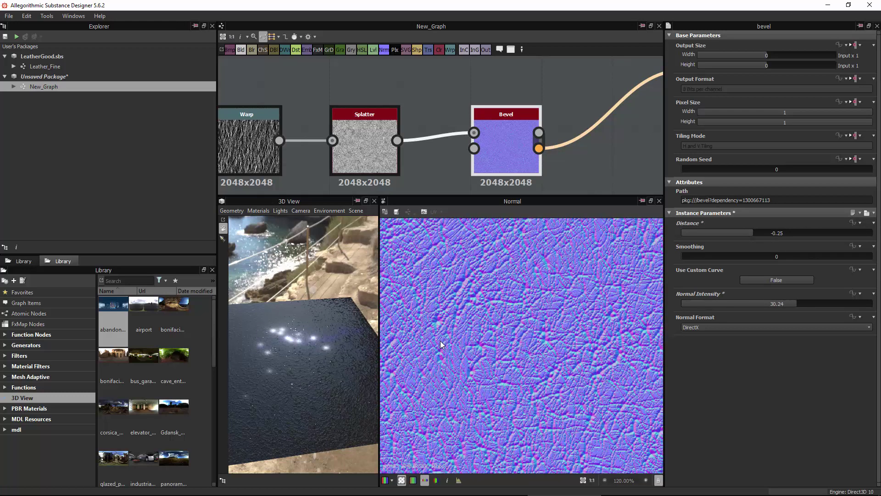
left_click_drag(295, 366, 339, 408)
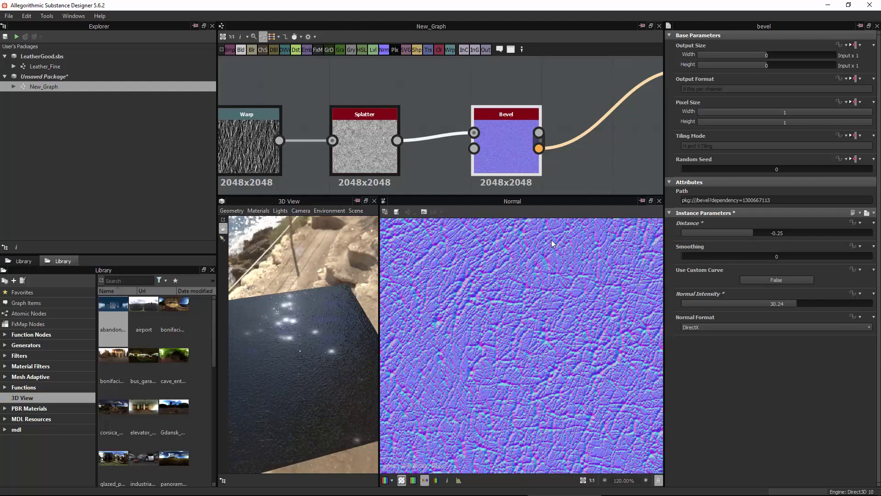
left_click_drag(303, 371, 313, 397)
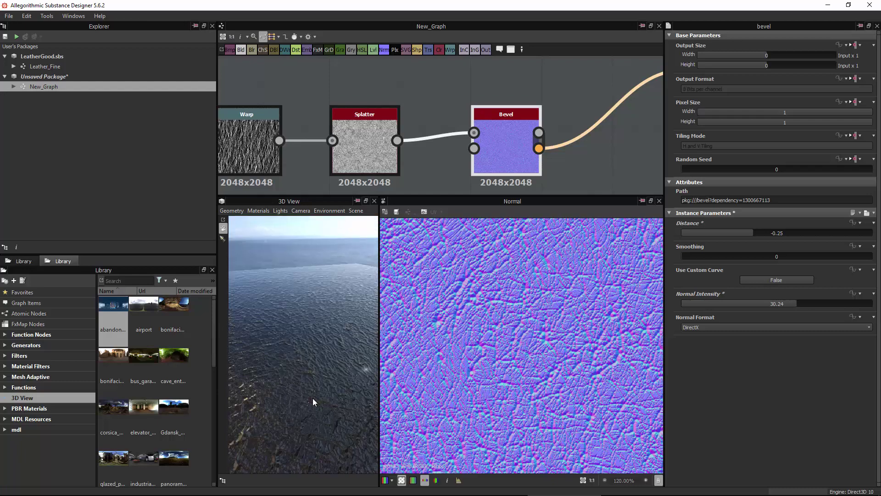
scroll(510, 387, "down", 3)
scroll(510, 390, "down", 5)
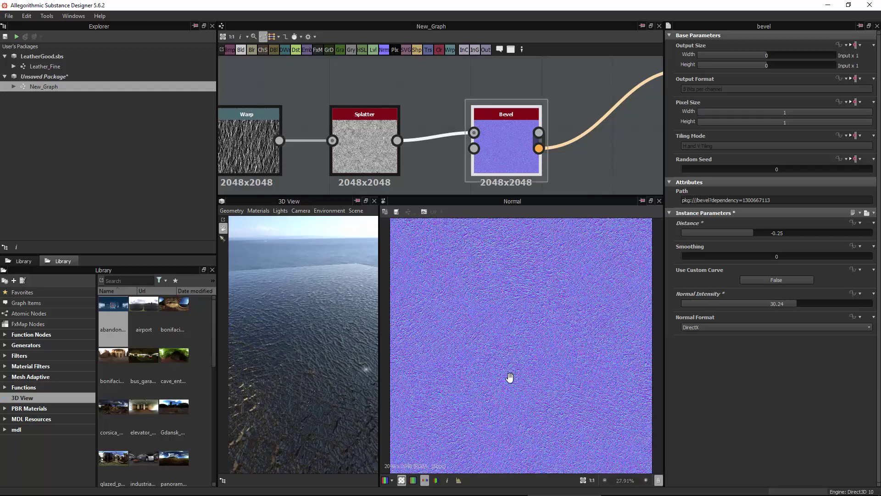
scroll(517, 286, "up", 6)
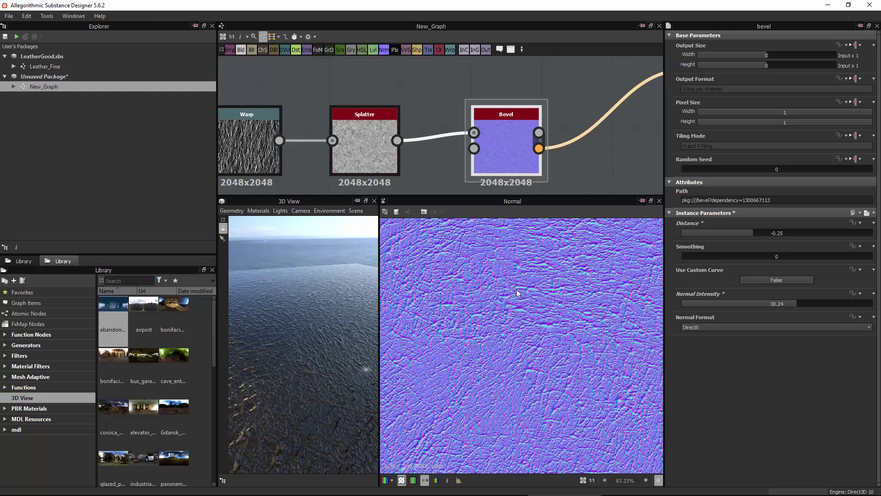
scroll(449, 362, "down", 3)
scroll(449, 183, "down", 2)
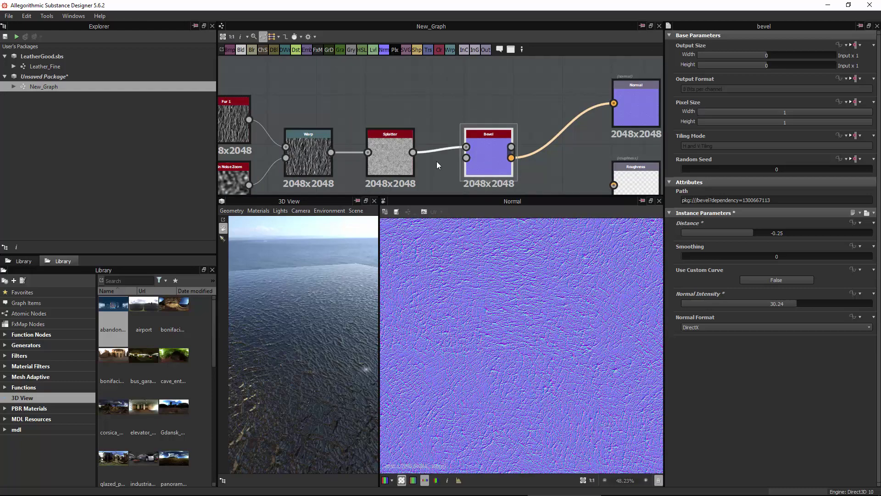
Step: Insert an Invert Grayscale node between the Splatter and Bevel nodes, moving the Bevel aside to make room
left_click_drag(477, 164, 541, 161)
left_click(464, 77)
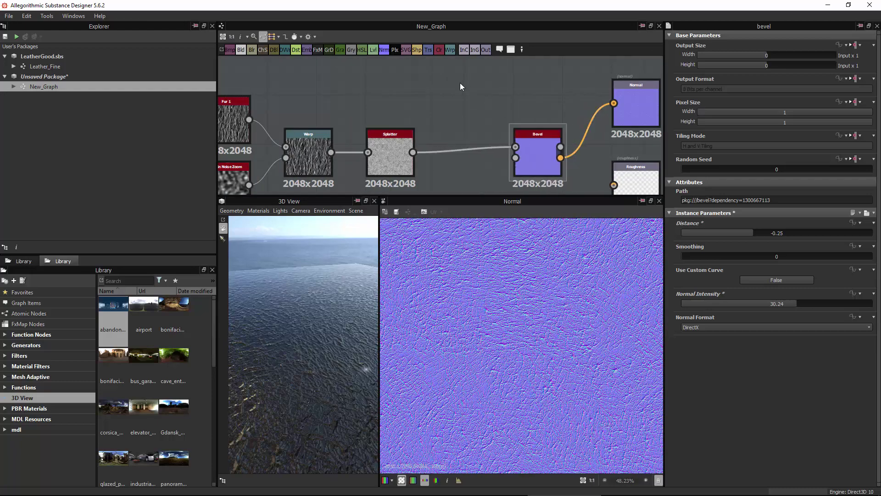
right_click(460, 83)
type("i")
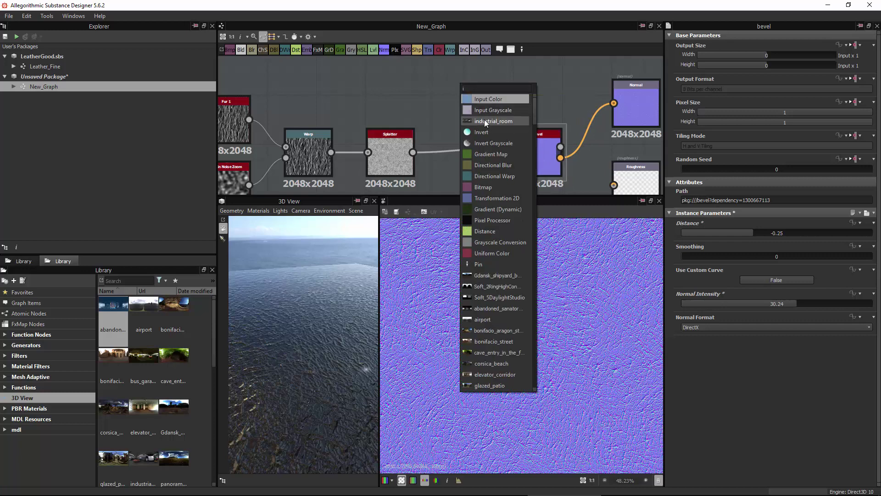
left_click(486, 144)
left_click_drag(413, 152, 433, 87)
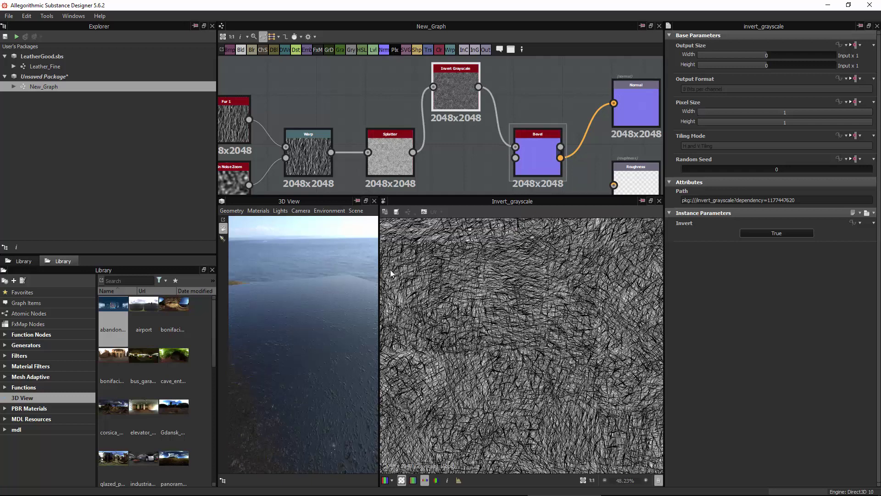
Step: Set the Bevel node's Distance to about 0.28 and check the surface in the 3D view
double_click(543, 164)
left_click_drag(751, 233, 803, 234)
left_click_drag(304, 319, 267, 301)
Step: Raise the Splatter node's Zoom to about 8544.82 and check the larger creases on the plane
left_click(393, 152)
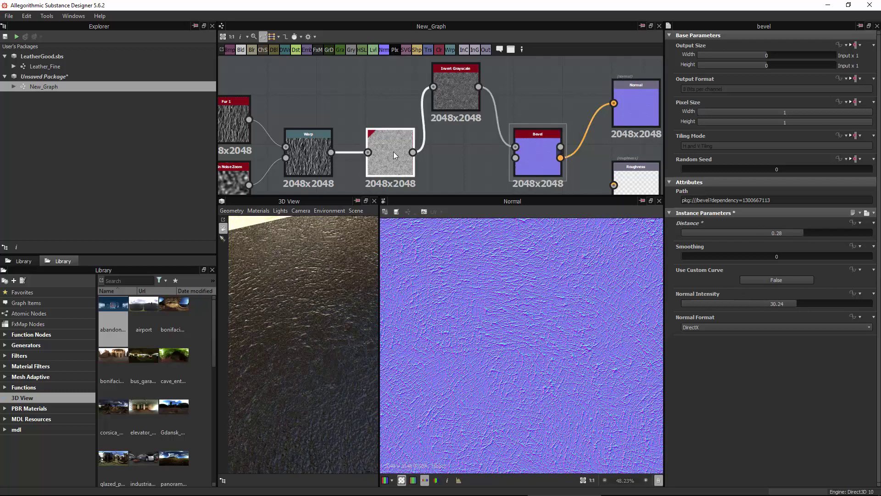
left_click_drag(791, 326, 844, 324)
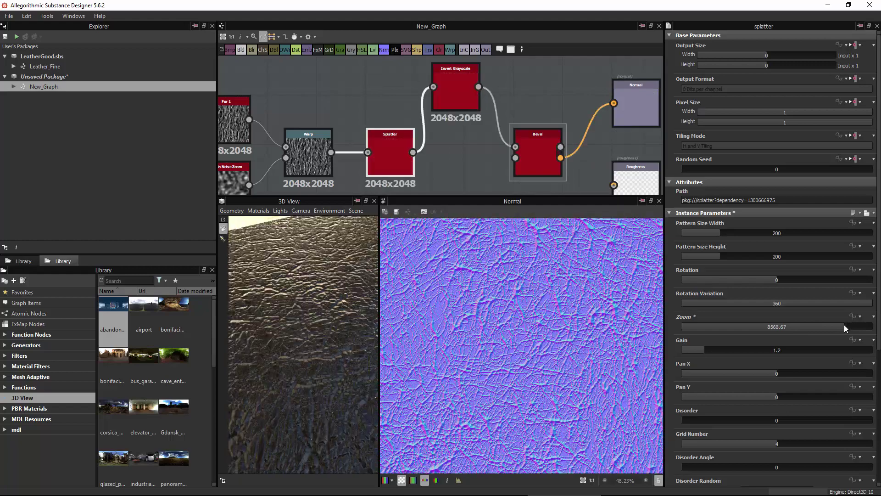
left_click_drag(362, 324, 370, 369)
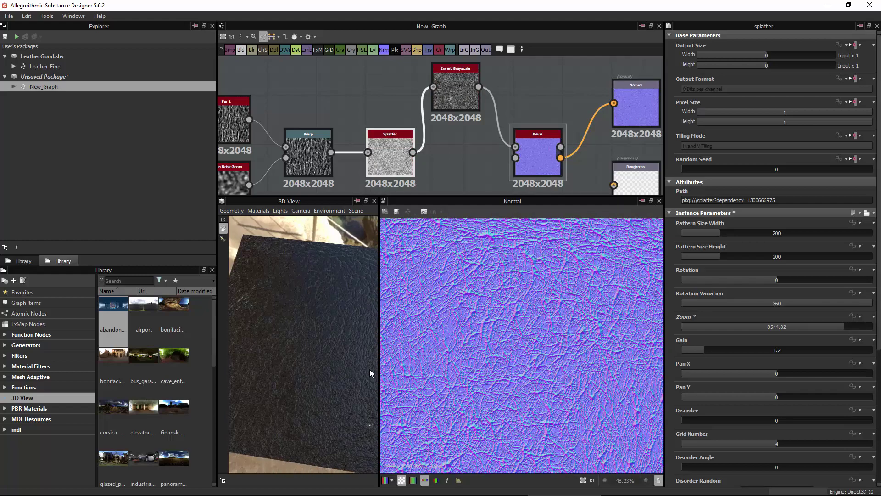
Step: Raise the Bevel node's Smoothing to about 0.34
left_click(530, 153)
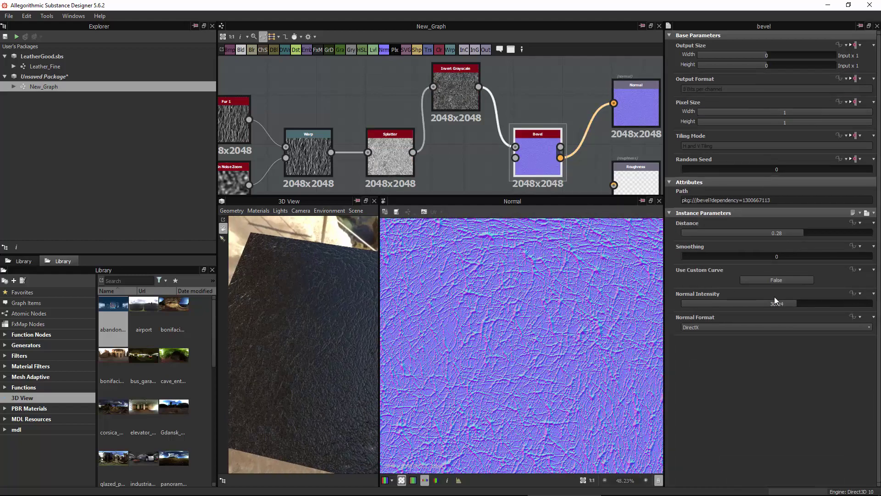
left_click_drag(684, 256, 694, 257)
Step: Move the whole node chain away from the output nodes and connect the Splatter output to the Roughness output node
scroll(428, 150, "down", 3)
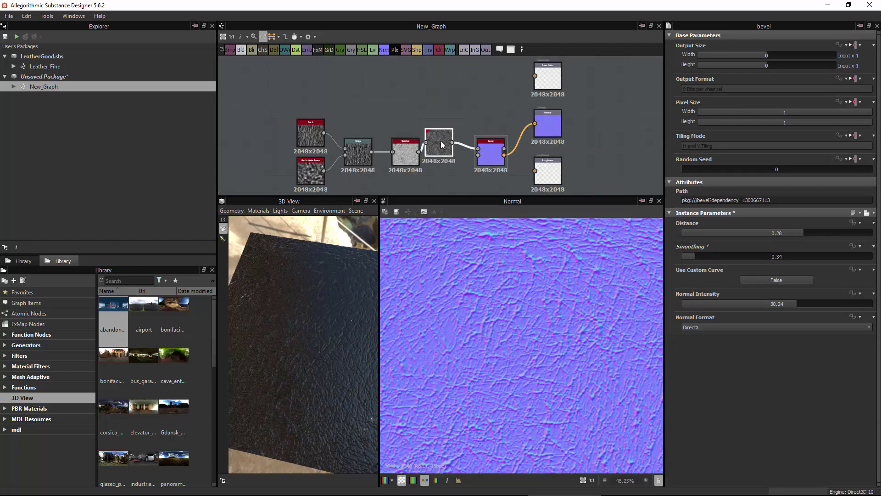
left_click_drag(256, 94, 487, 189)
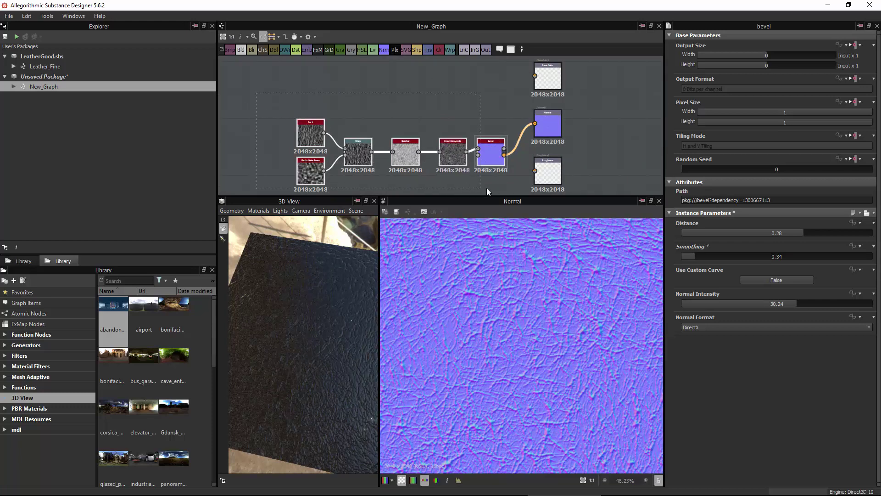
left_click_drag(484, 155, 409, 131)
middle_click_drag(548, 175, 556, 148)
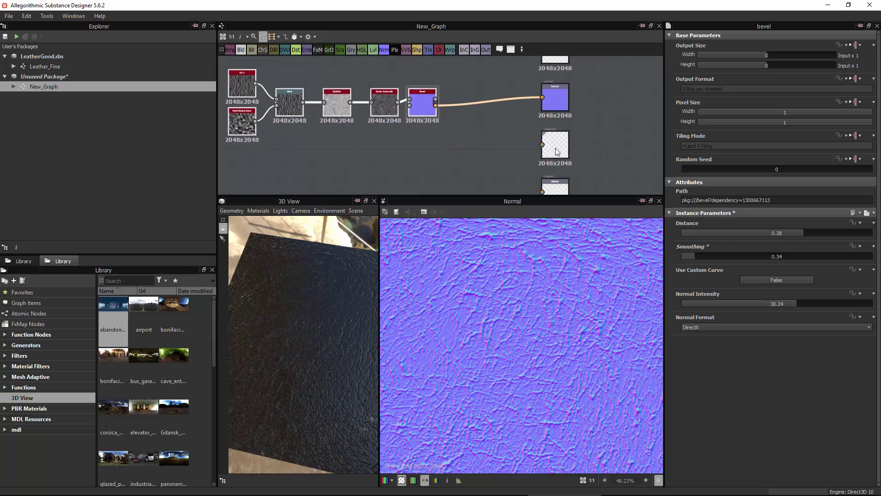
left_click_drag(350, 102, 543, 146)
Step: Examine the leather's roughness and creases from several angles in a widened 3D view, with the Splatter output previewed beside it
left_click_drag(303, 335, 492, 349)
left_click_drag(383, 326, 383, 278)
scroll(349, 142, "up", 3)
double_click(337, 92)
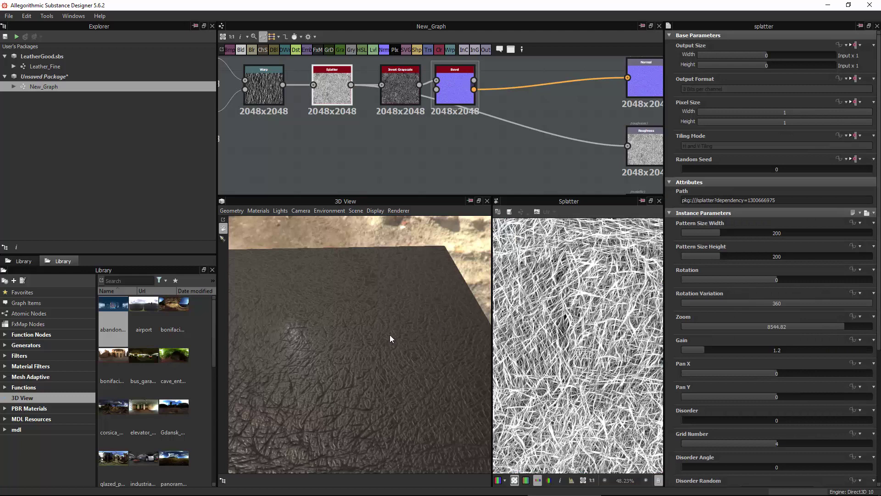
left_click_drag(390, 335, 311, 358)
left_click_drag(359, 320, 394, 325)
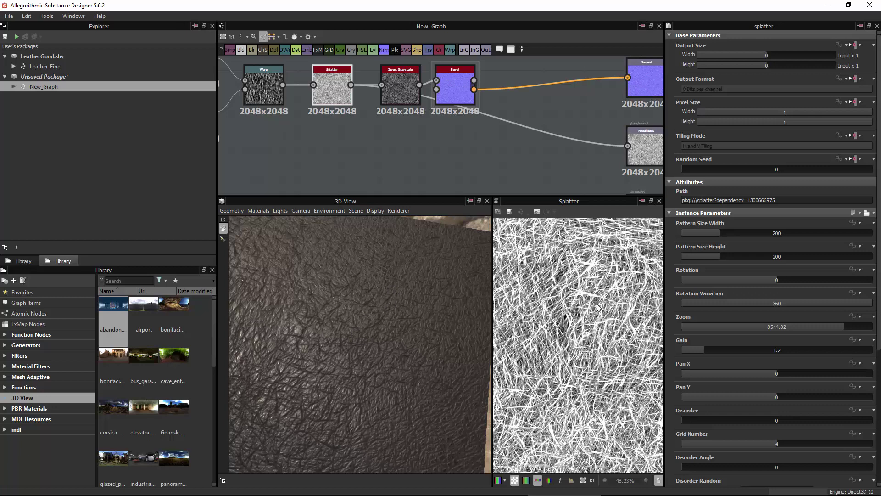
scroll(546, 285, "up", 2)
left_click_drag(354, 333, 351, 291)
scroll(369, 156, "down", 2)
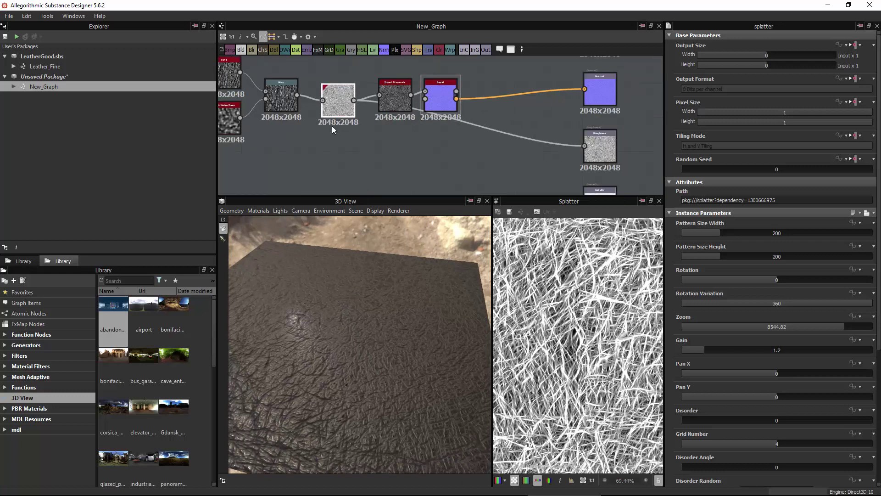
Step: Move the Splatter below the node chain and insert a Blend node between it and the Roughness output node
left_click_drag(333, 108, 337, 156)
right_click(461, 158)
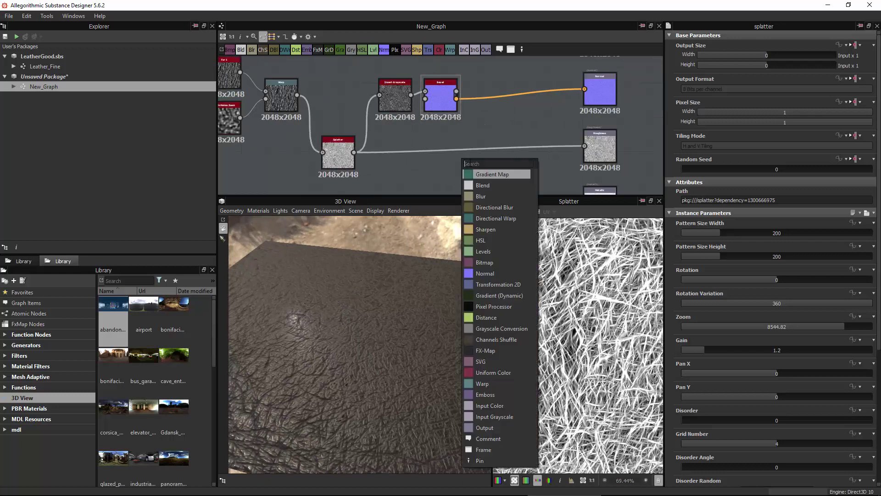
left_click(489, 183)
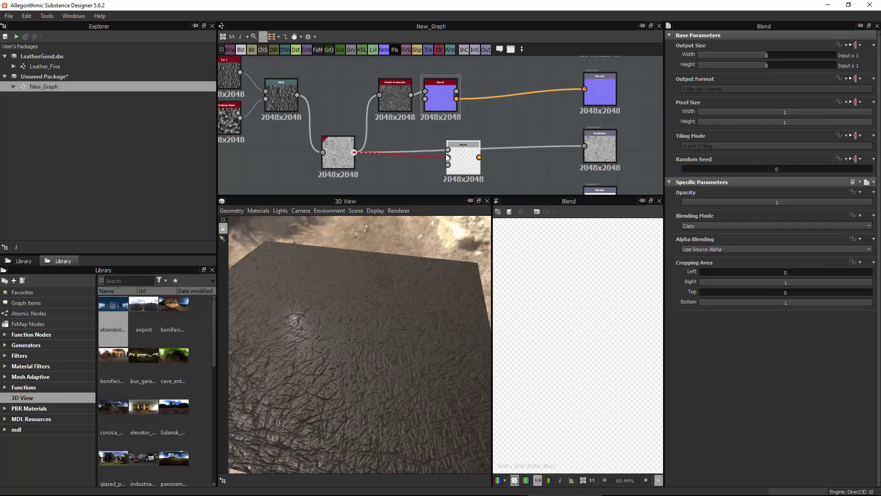
left_click_drag(448, 157, 448, 157)
middle_click_drag(437, 159, 417, 155)
Step: Add a Uniform Color node below the Splatter and connect it to the Blend node's second input
right_click(399, 173)
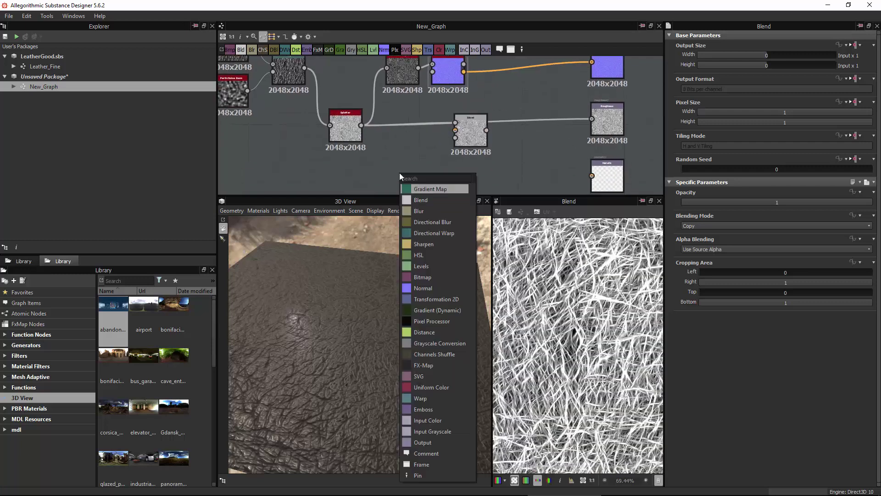
type("un")
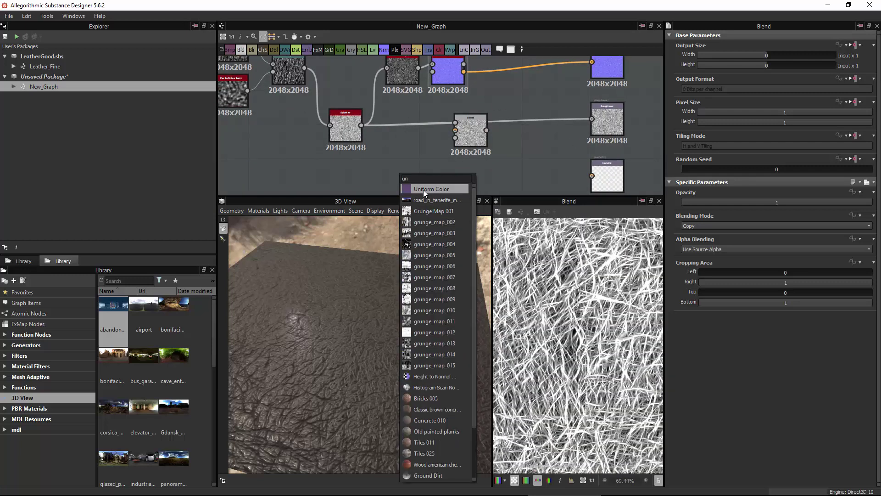
left_click(423, 188)
left_click_drag(422, 183, 373, 190)
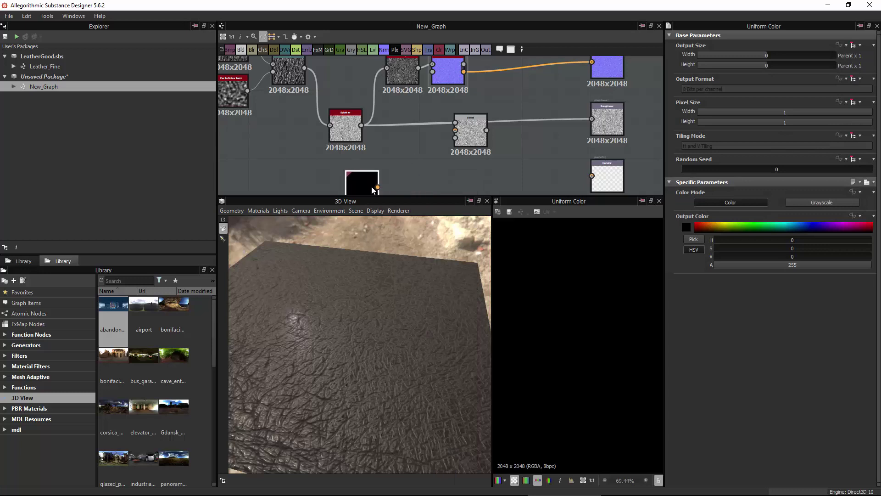
left_click_drag(455, 134, 455, 131)
Step: Switch the new Uniform Color node to grayscale mode and set its output color to a dark gray of 55
left_click(834, 202)
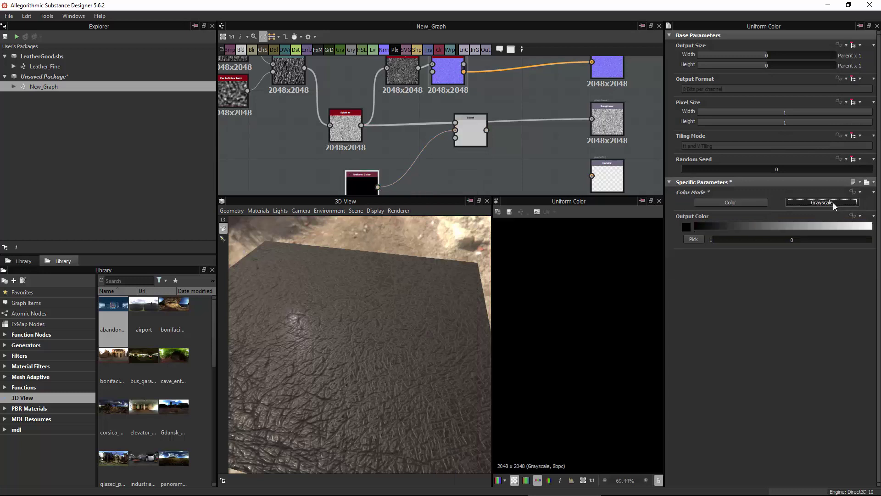
left_click(771, 240)
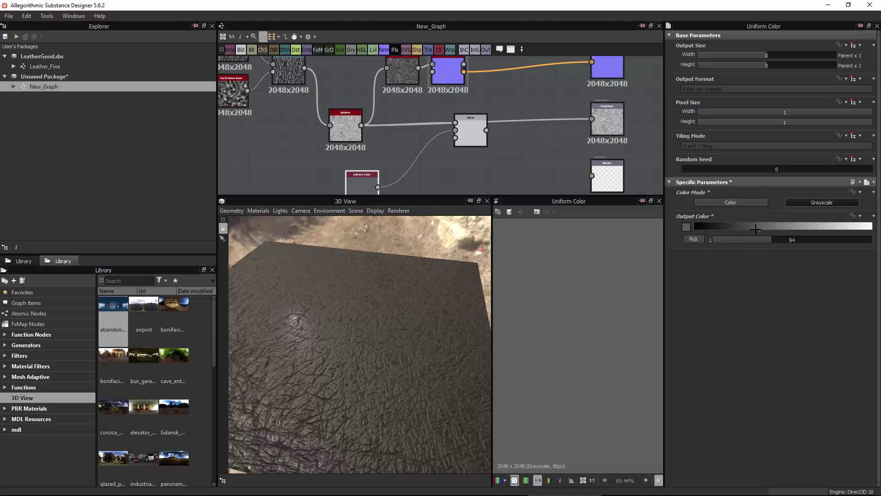
left_click_drag(761, 230, 733, 226)
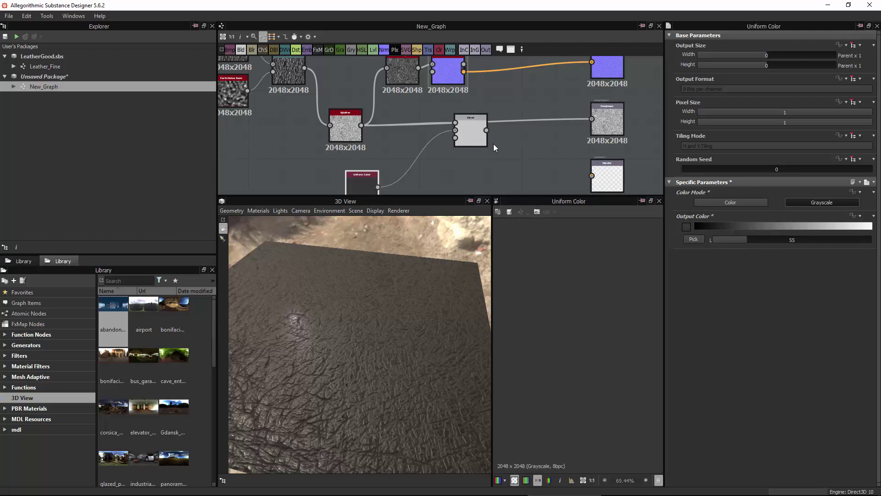
Step: Lower the Blend node's opacity to 0.54, keeping the Copy blending mode, and check the leather in the 3D view
left_click(468, 128)
left_click(721, 226)
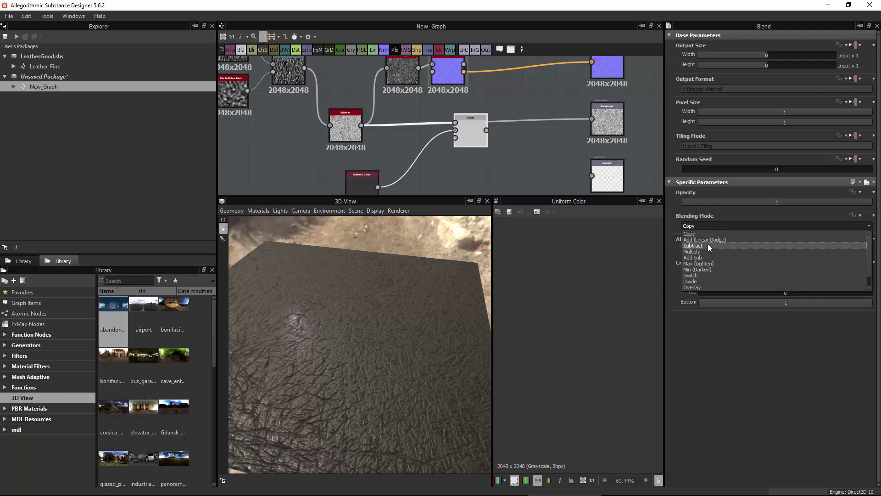
left_click_drag(762, 202, 858, 200)
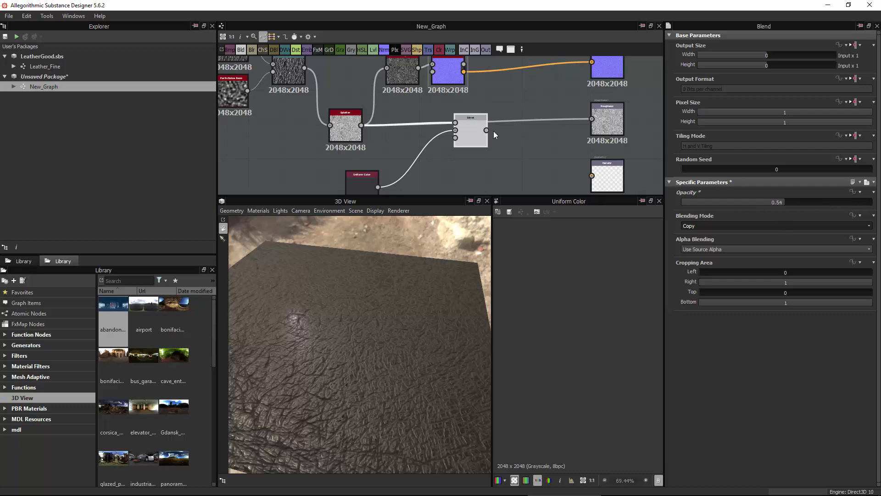
left_click_drag(376, 330, 399, 345)
Step: Brighten the Uniform Color node feeding the Blend to a gray of 113 and check the leather from above
left_click(364, 191)
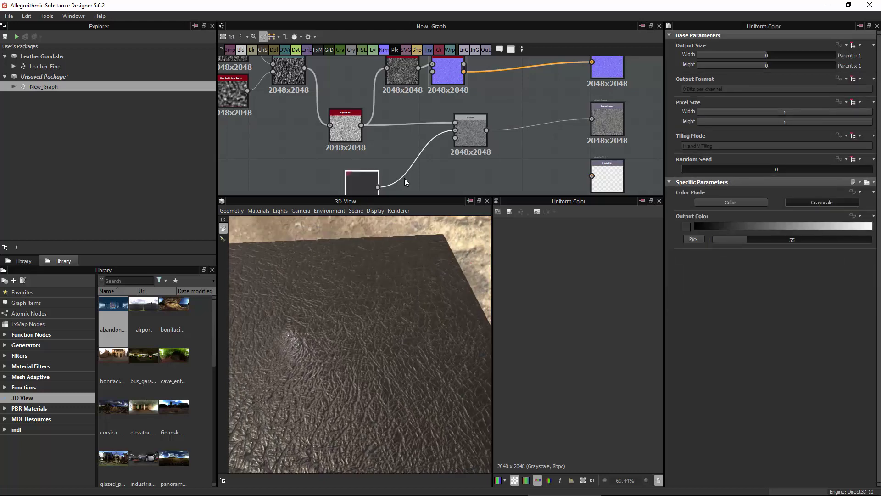
left_click_drag(734, 230, 773, 227)
left_click_drag(390, 321, 421, 356)
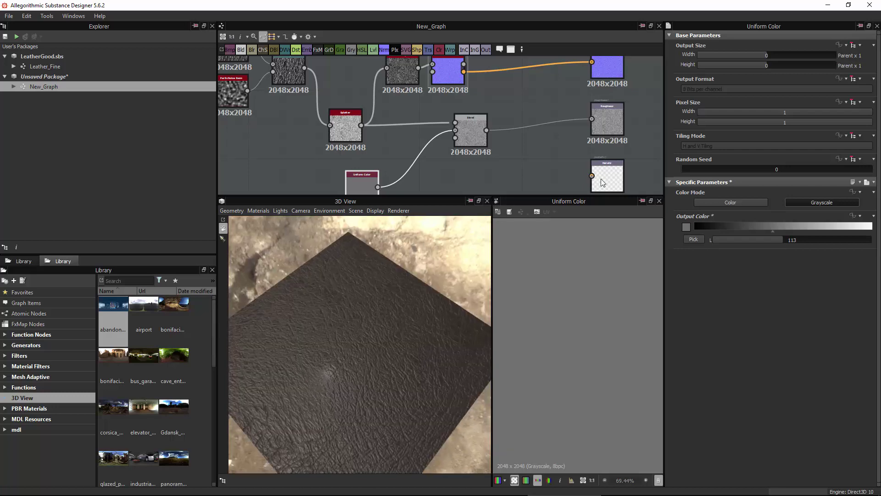
Step: Raise the Blend node's opacity to 0.78 and check the roughness on the leather plane
left_click(470, 133)
left_click_drag(789, 203, 828, 203)
left_click_drag(378, 328, 371, 243)
Step: Connect a second Uniform Color node to the Metallic output node and make it grayscale with an output color of 75
middle_click_drag(553, 191, 537, 161)
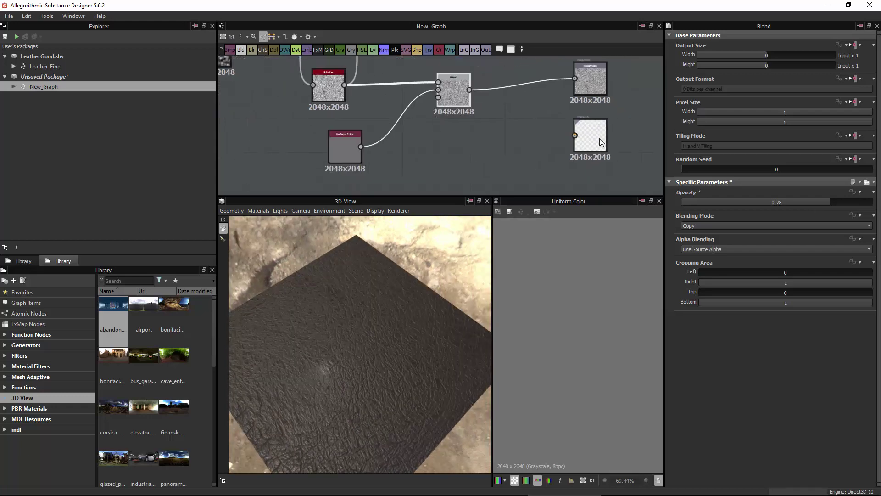
key("space")
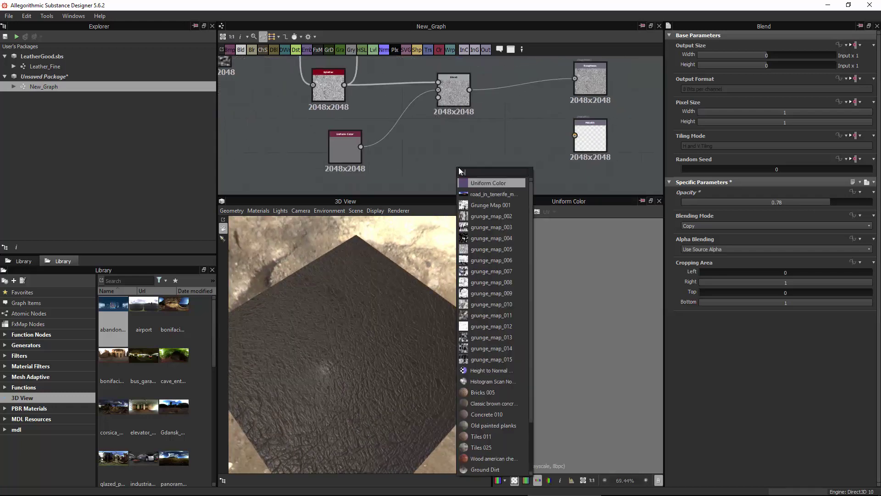
left_click(494, 183)
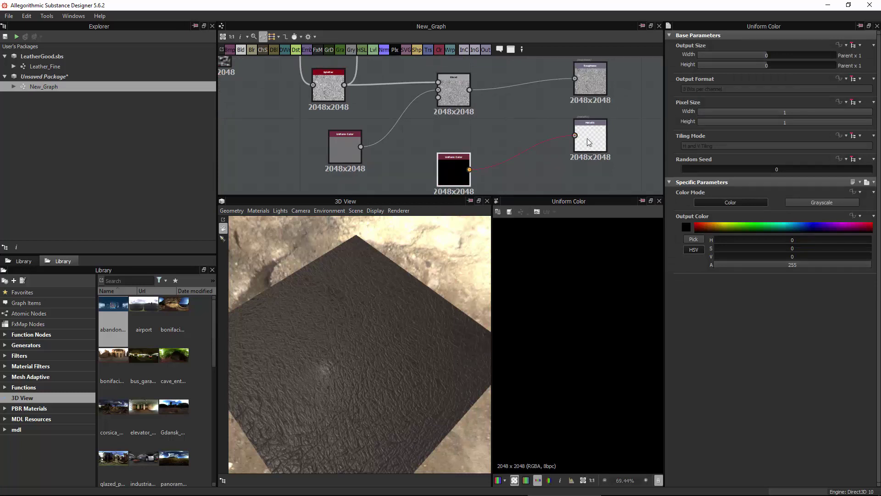
left_click_drag(588, 139, 587, 137)
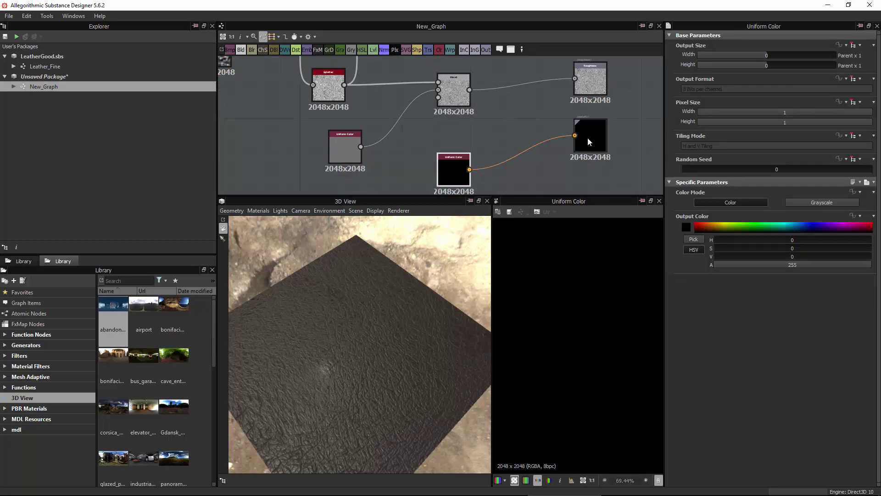
left_click(818, 204)
left_click(745, 227)
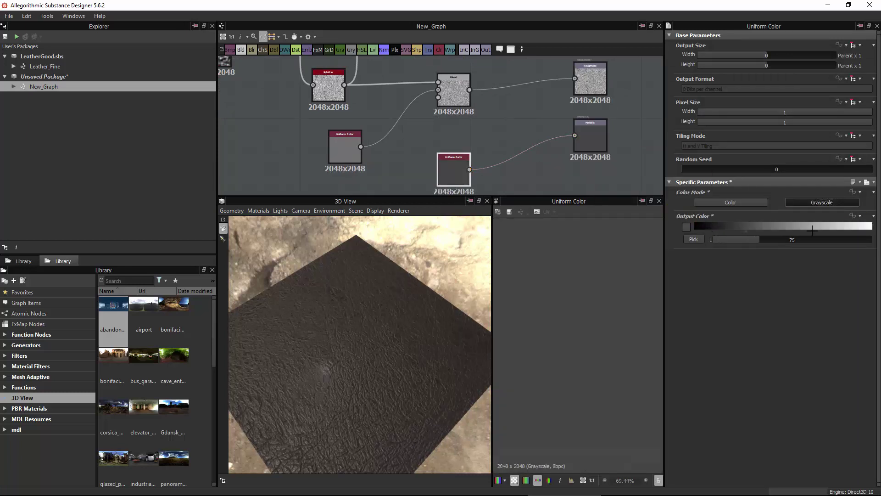
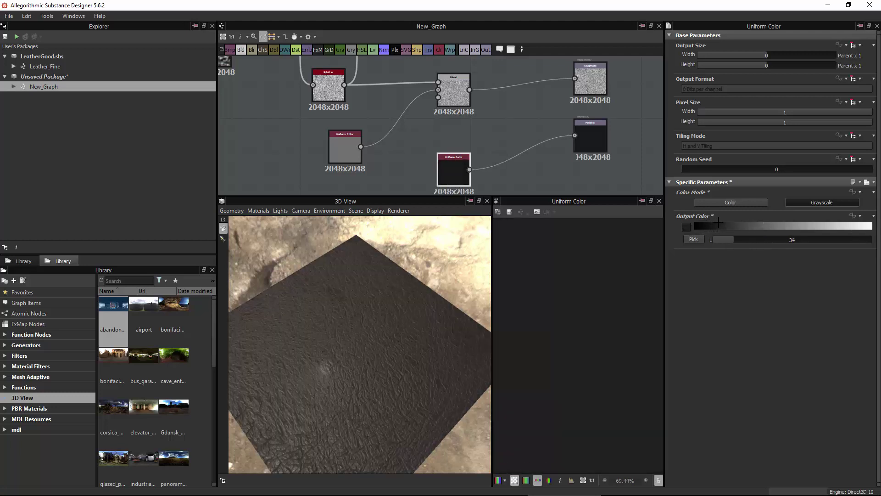
Step: Add a Gradient Map node above the existing node chain in New_Graph
left_click_drag(400, 324, 352, 339)
scroll(397, 155, "down", 4)
middle_click_drag(397, 154, 396, 176)
left_click_drag(350, 332, 317, 336)
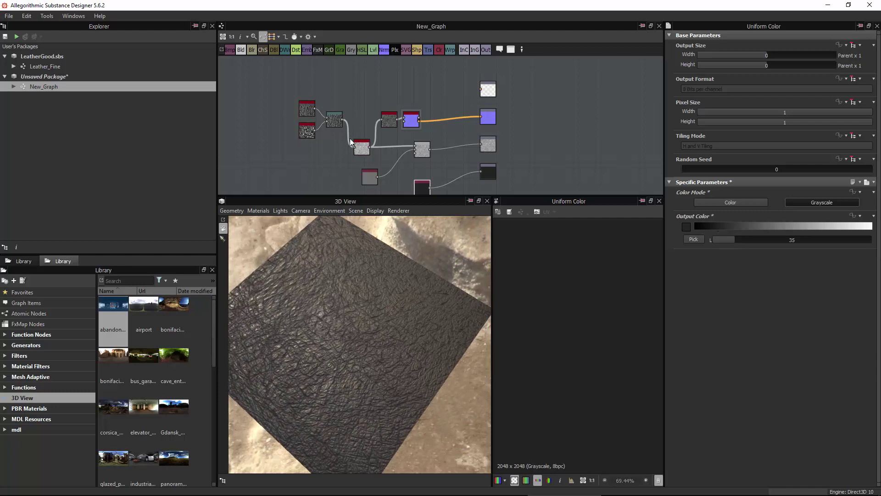
middle_click_drag(374, 95, 376, 143)
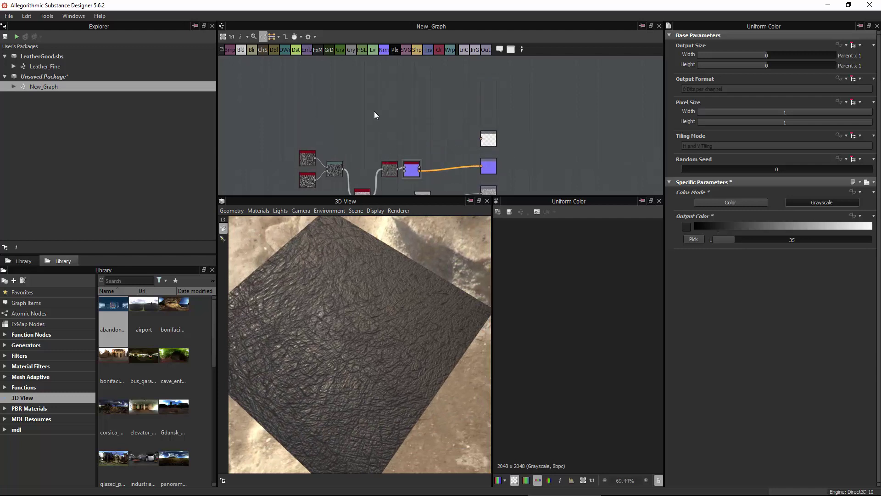
key("space")
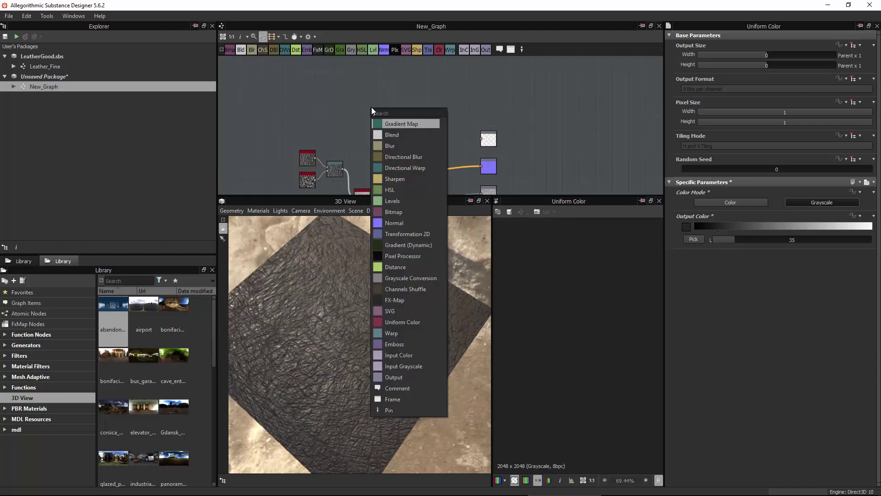
left_click(395, 123)
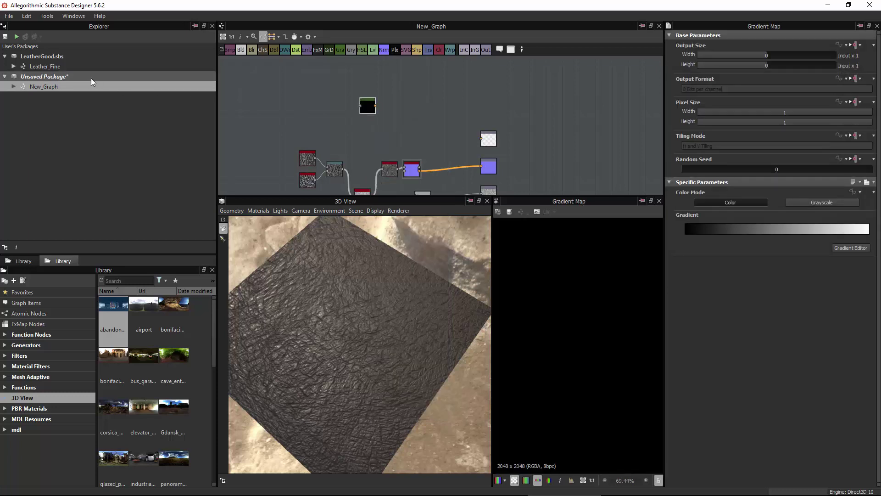
Step: Inspect the base color Blend node and its inputs in the Leather_Fine graph, and return to New_Graph
left_click(56, 66)
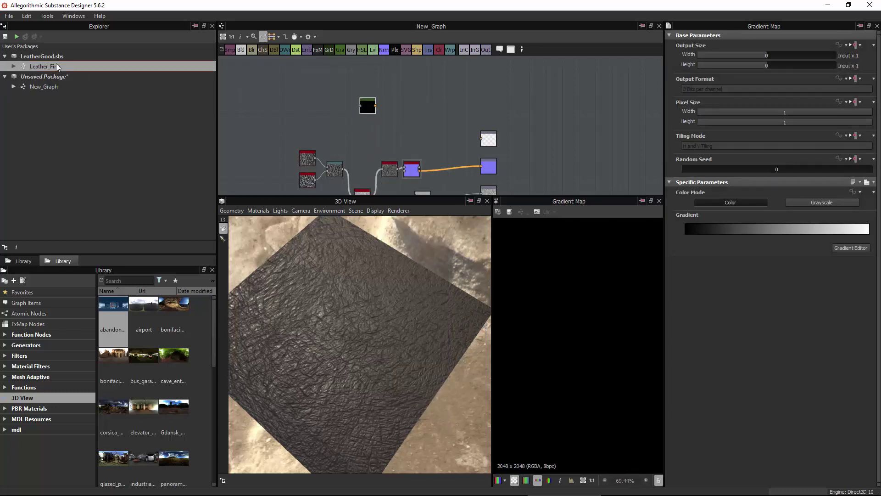
double_click(56, 65)
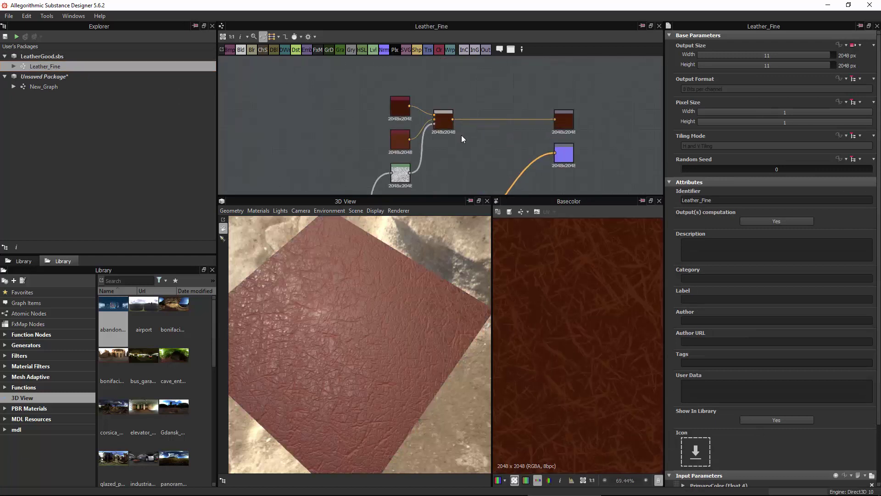
scroll(462, 135, "up", 4)
left_click(429, 112)
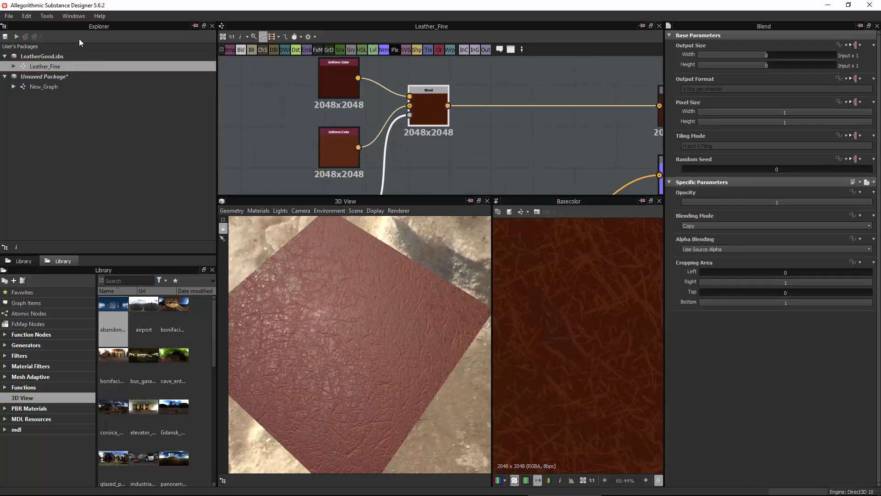
left_click(48, 86)
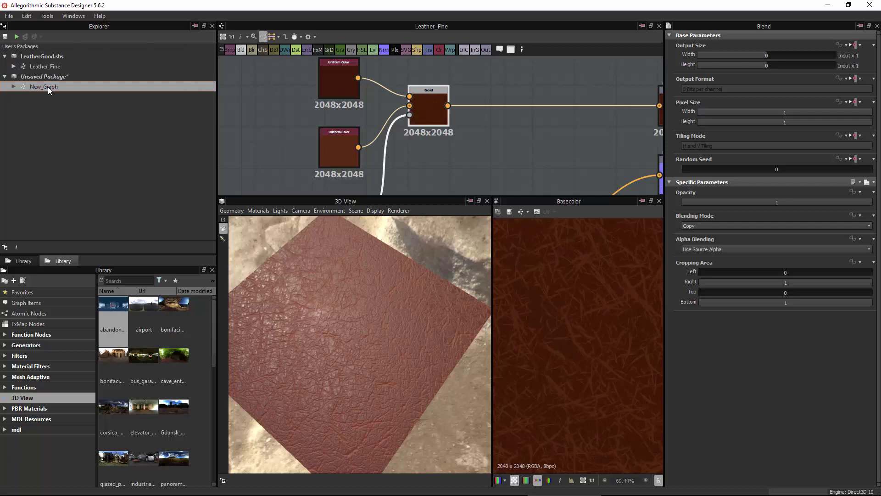
double_click(48, 87)
Step: Add a Blend node above the normal map chain and delete the unused Gradient Map node
key("space")
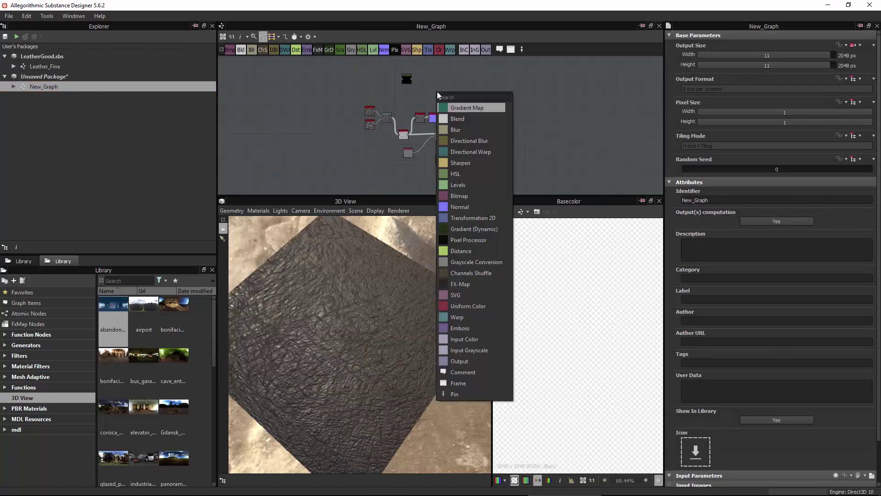
left_click(457, 118)
key("f")
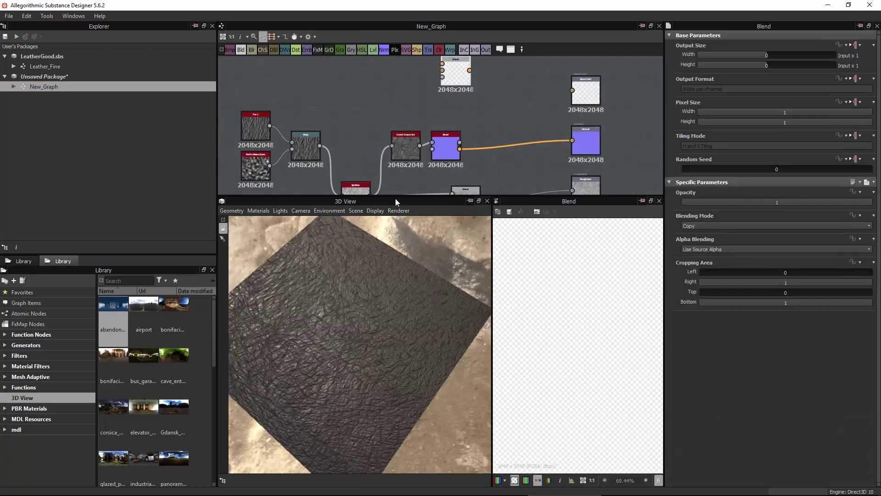
left_click_drag(409, 197, 409, 307)
middle_click_drag(392, 130, 406, 217)
left_click(379, 114)
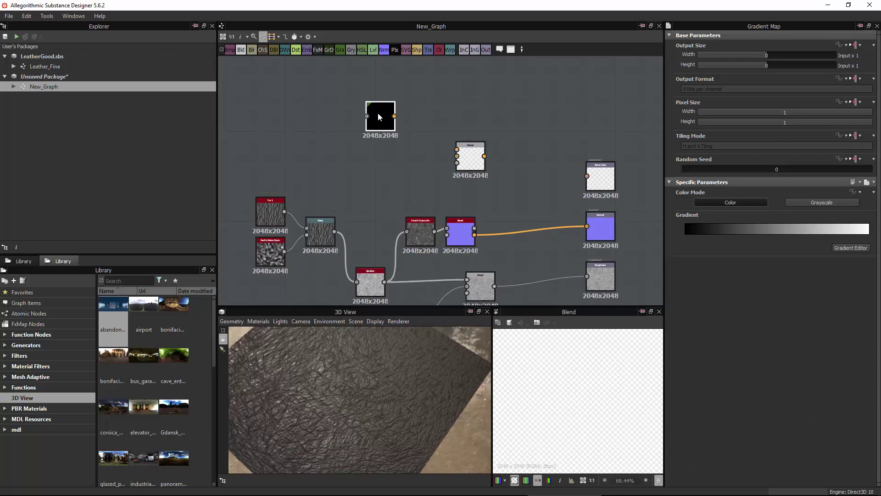
key("Delete")
Step: Add two Uniform Color nodes one above the other, beside the new Blend node
key("space")
type("u")
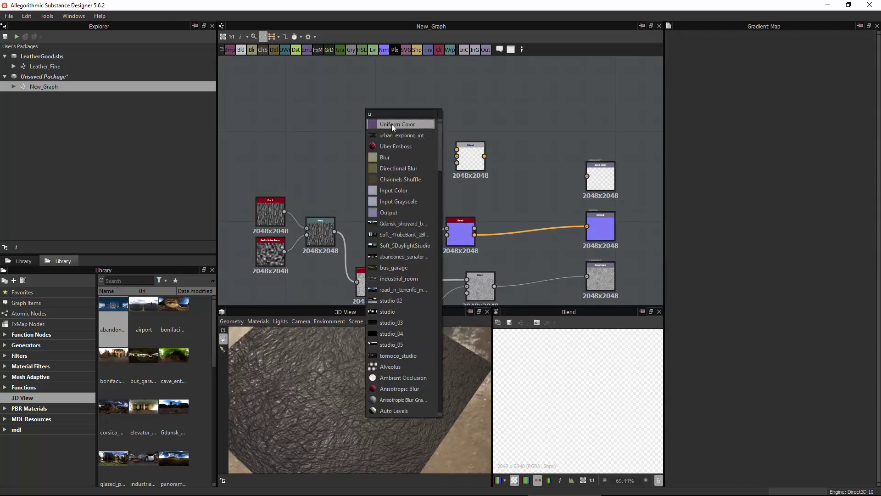
left_click(392, 124)
key("space")
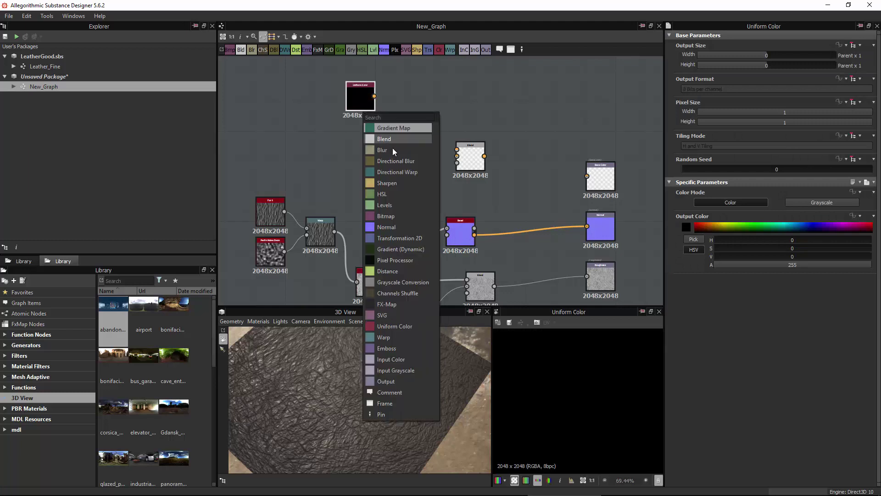
type("y")
key("BackSpace")
type("un")
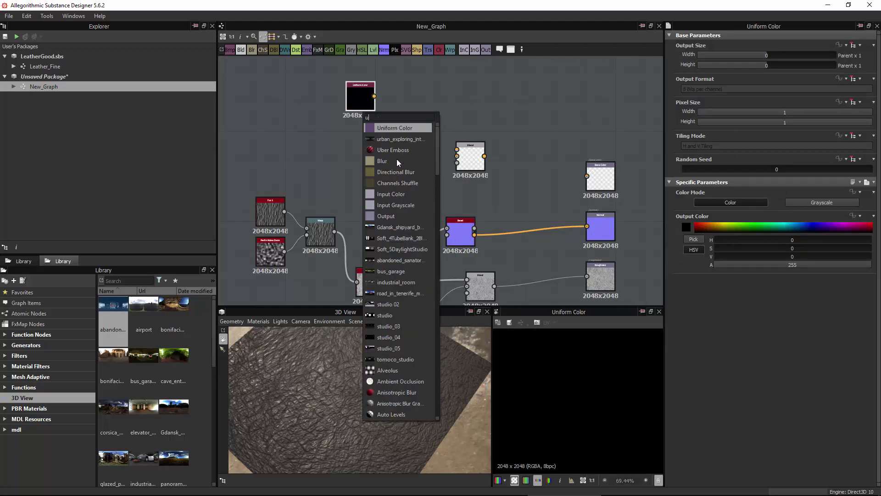
left_click(390, 127)
Step: Connect the upper Uniform Color to the Blend's foreground, the lower one to its background, and the Splatter output to its opacity input
left_click_drag(370, 137, 457, 156)
left_click_drag(374, 96, 457, 149)
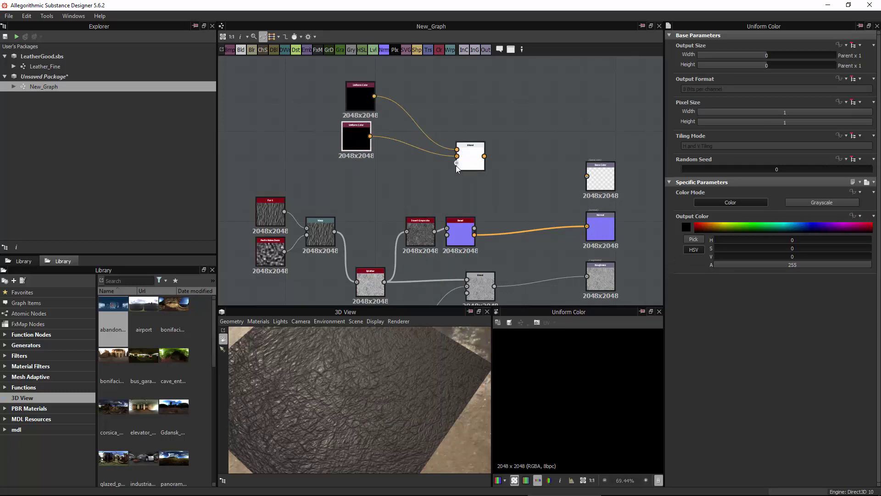
left_click_drag(445, 219, 457, 164)
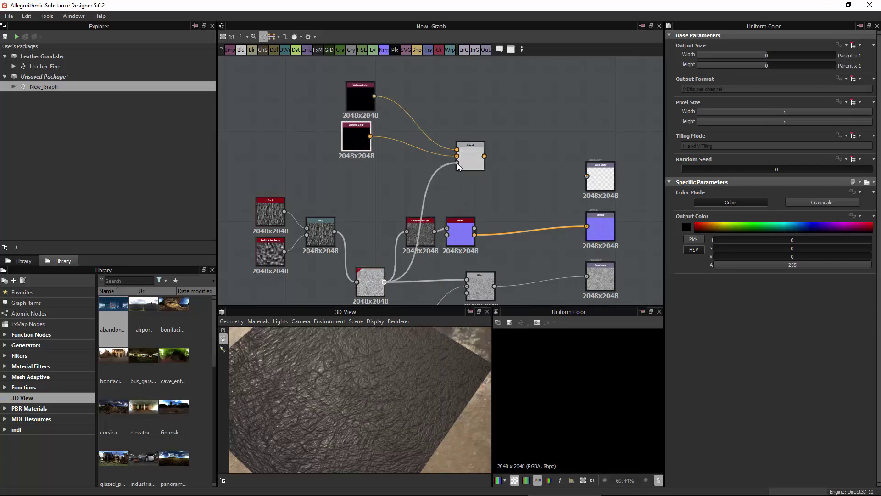
left_click(471, 151)
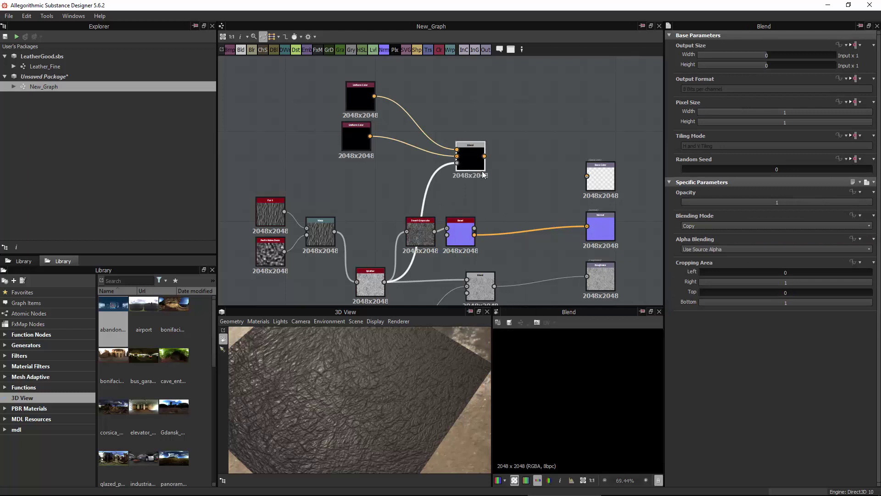
Step: Set the lower Uniform Color to orange (H 29, S 255, V 180) and the upper to brown (H 42, S 255, V 84), and preview the Blend
left_click(359, 146)
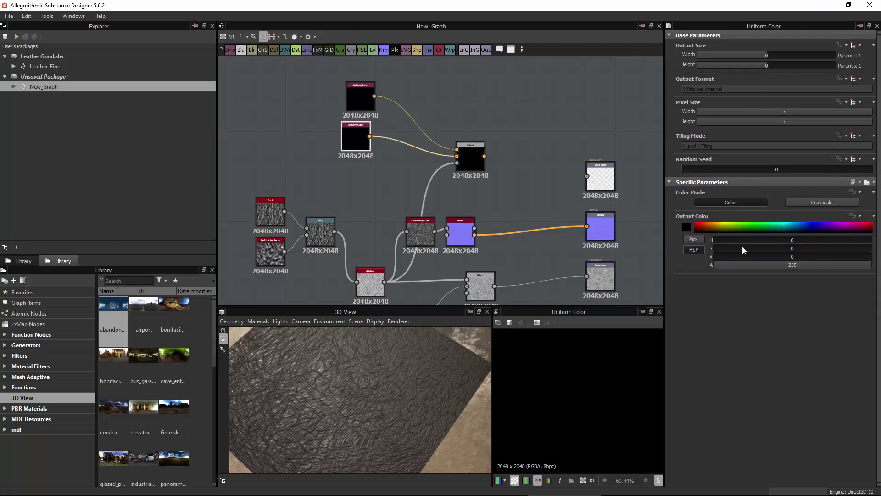
left_click(722, 226)
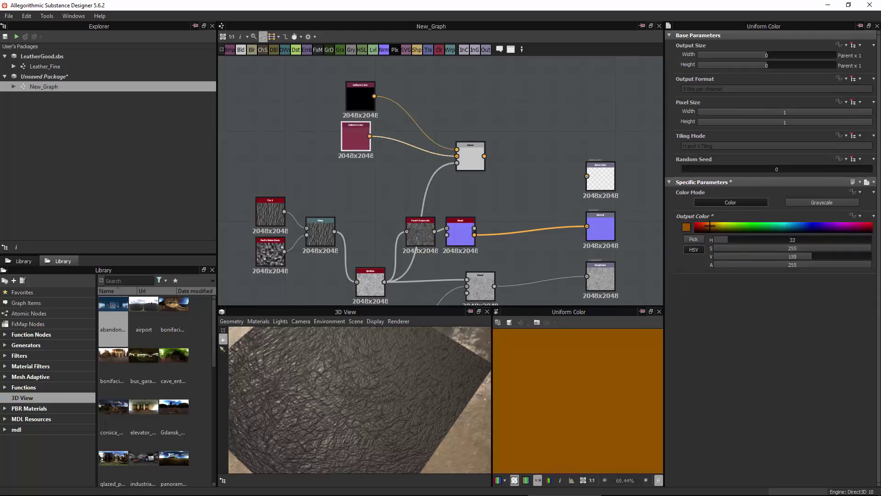
left_click(362, 99)
left_click_drag(714, 225, 714, 228)
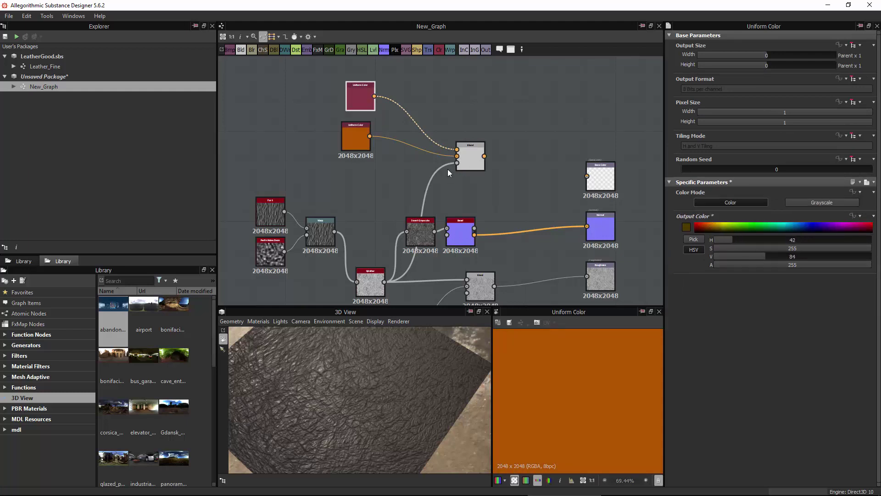
left_click(467, 159)
scroll(587, 361, "up", 1)
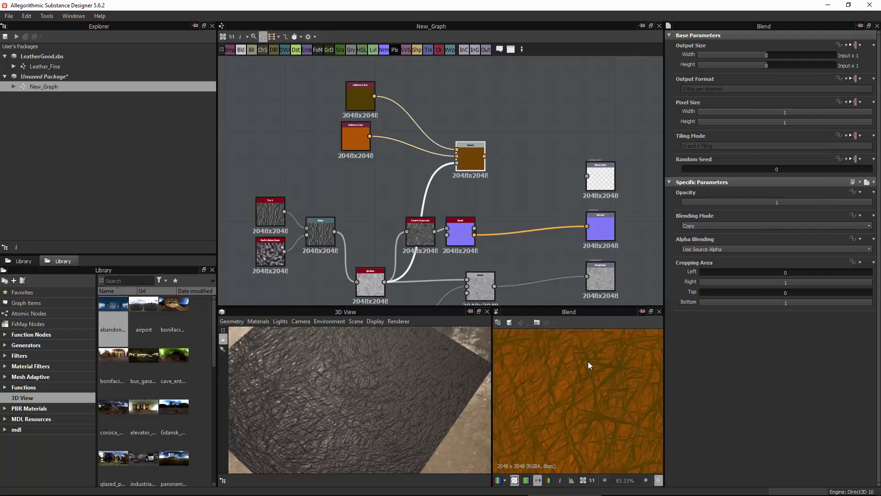
scroll(580, 365, "down", 2)
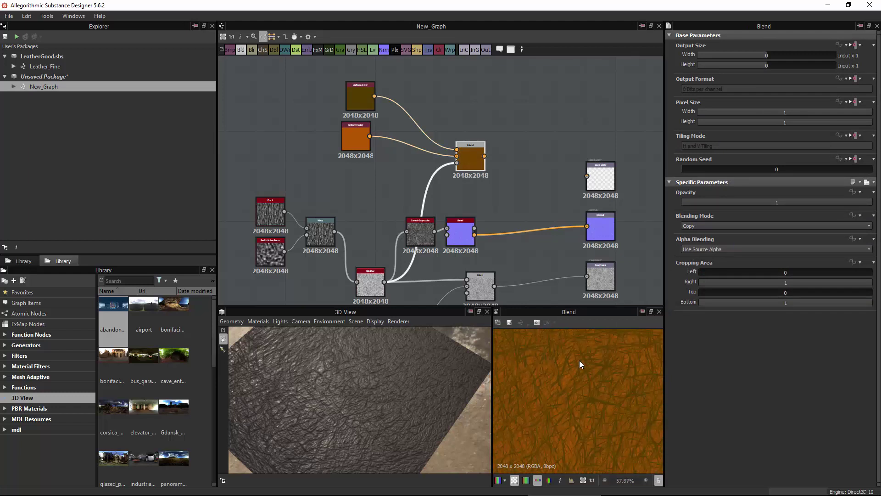
Step: Move the dark brown Uniform Color node below the orange one and darken the orange to H 25, S 255, V 127
left_click_drag(363, 98, 359, 185)
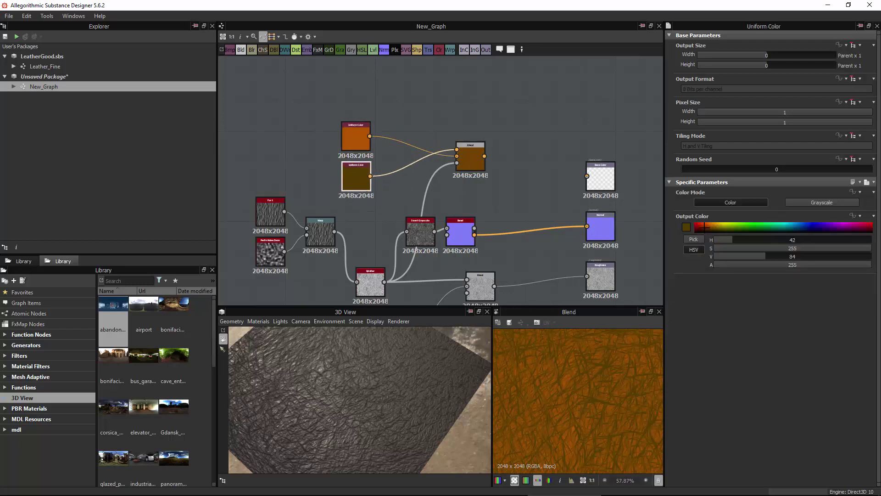
left_click(364, 138)
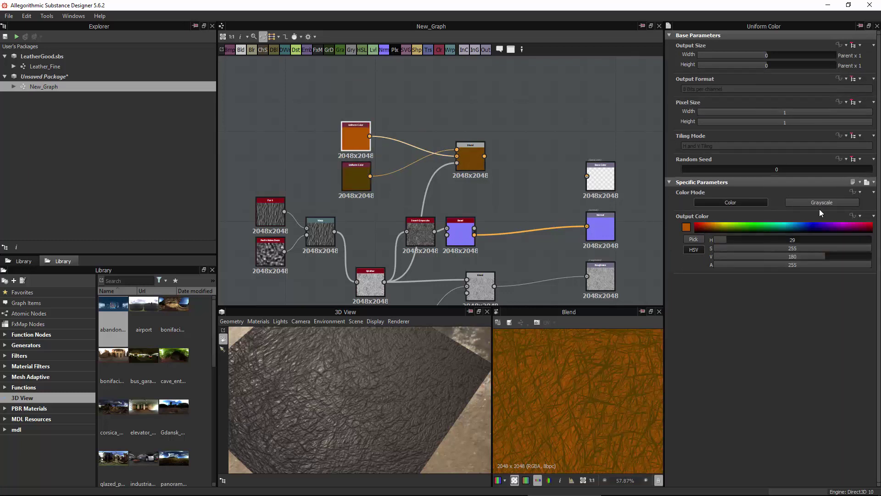
left_click_drag(715, 226, 706, 227)
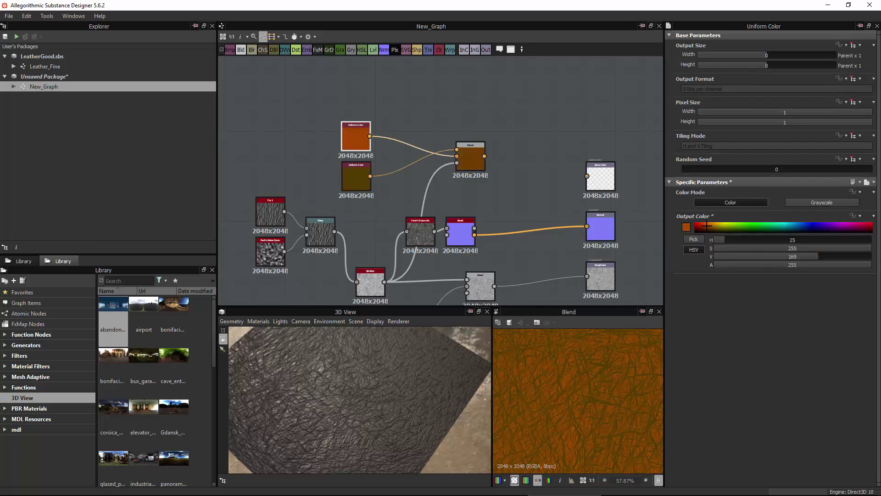
Step: Replace the dark brown Uniform Color node with a duplicate of the orange-brown one, connected to the Blend's foreground input
left_click(358, 175)
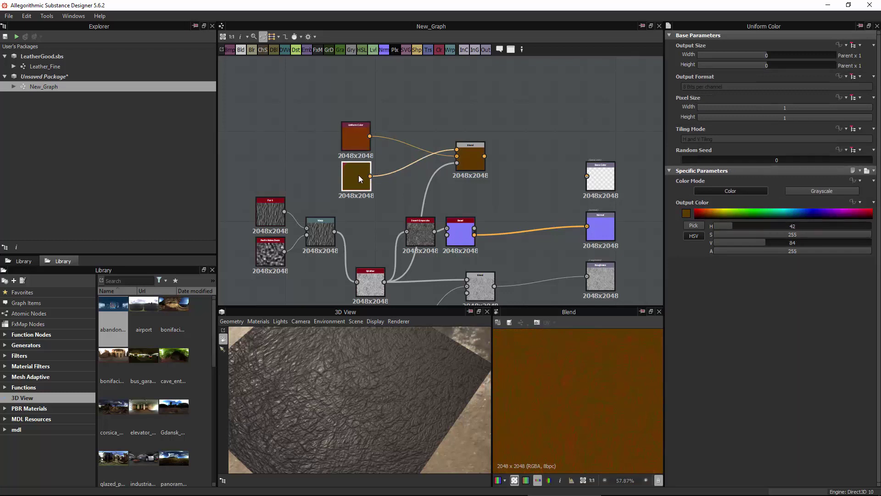
key("Delete")
left_click(357, 139)
key("ctrl+d")
left_click_drag(453, 175, 364, 180)
left_click_drag(461, 169, 457, 150)
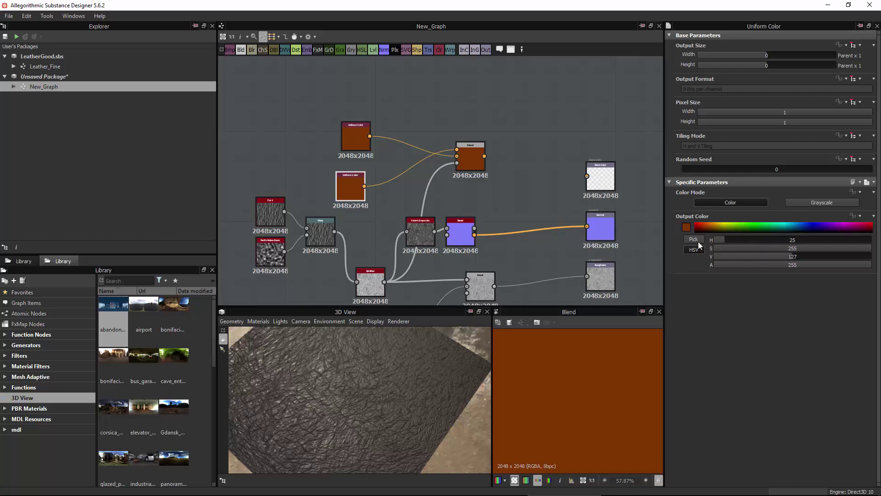
Step: Set the duplicated Uniform Color to H 30, S 255, V 95 and connect the Blend to the Base Color output node
left_click(763, 256)
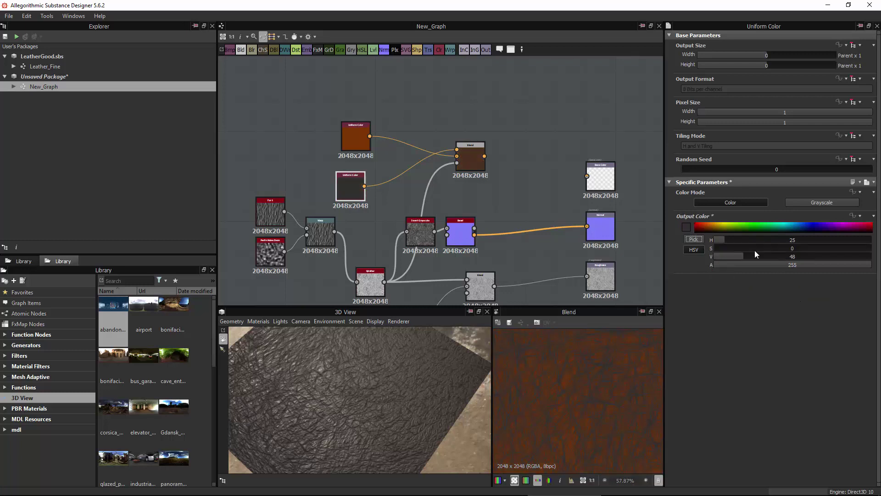
left_click(707, 226)
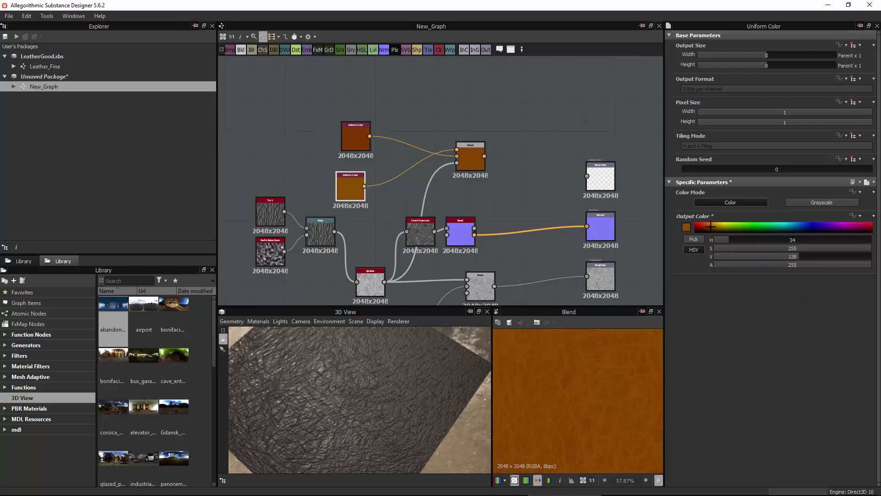
left_click_drag(709, 228, 709, 227)
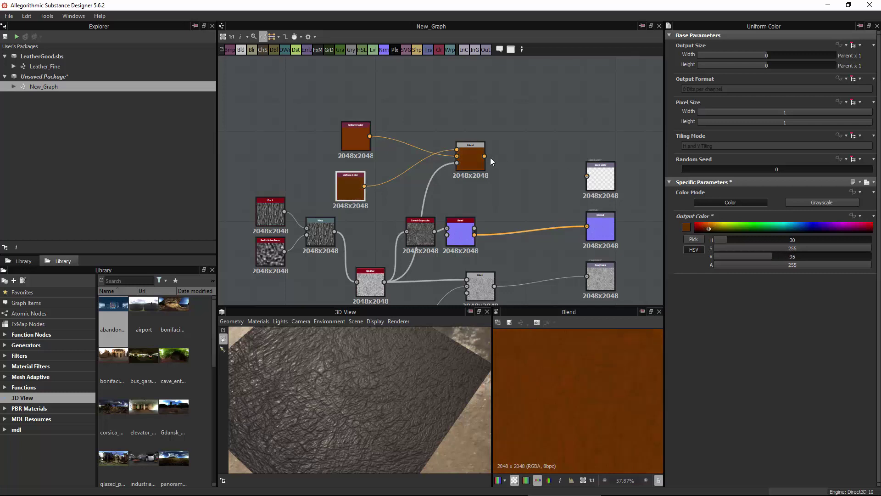
left_click_drag(576, 175, 587, 176)
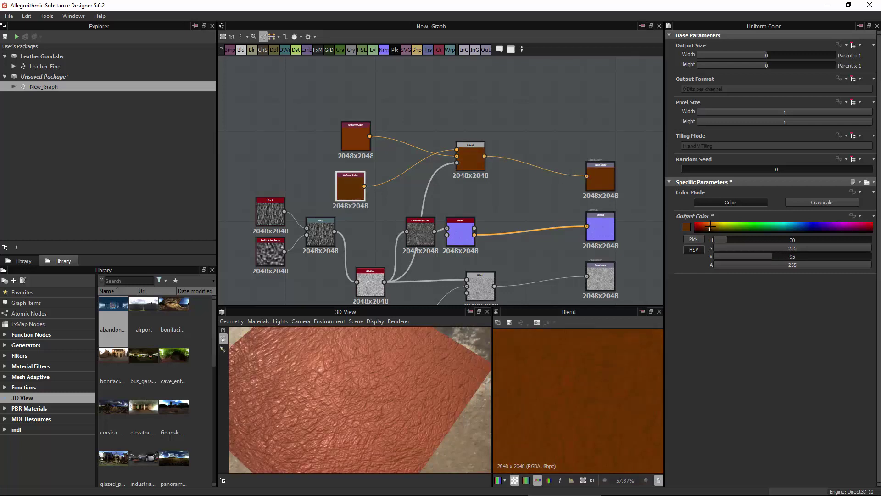
Step: Brighten the lower Uniform Color to H 31, S 255, V 148 and check the leather surface in the 3D view
left_click(709, 226)
left_click_drag(349, 409, 487, 387)
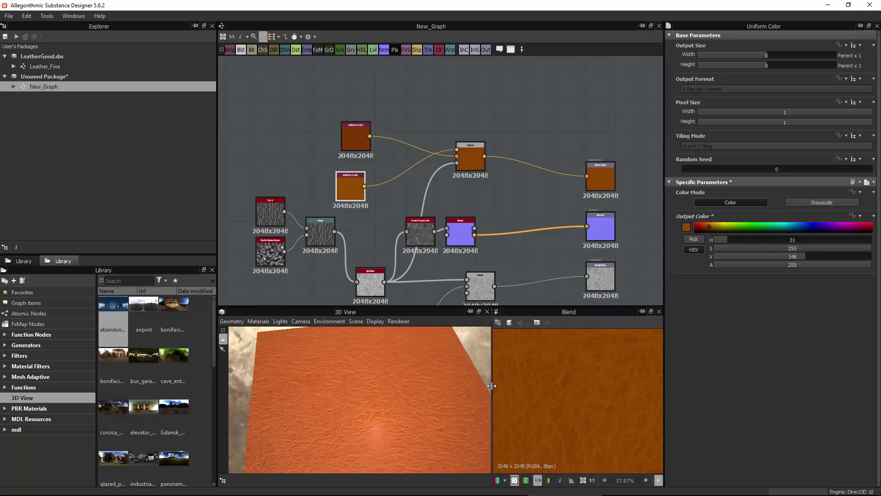
middle_click_drag(408, 441, 393, 386)
left_click_drag(393, 386, 461, 392)
Step: Darken the upper Uniform Color feeding the Blend to H 32, S 255, V 63
left_click(354, 141)
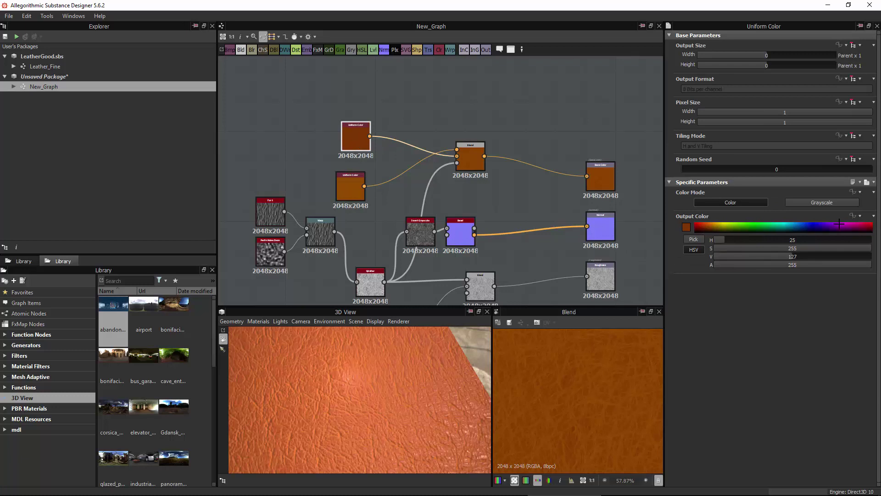
left_click(709, 226)
left_click_drag(709, 226, 711, 228)
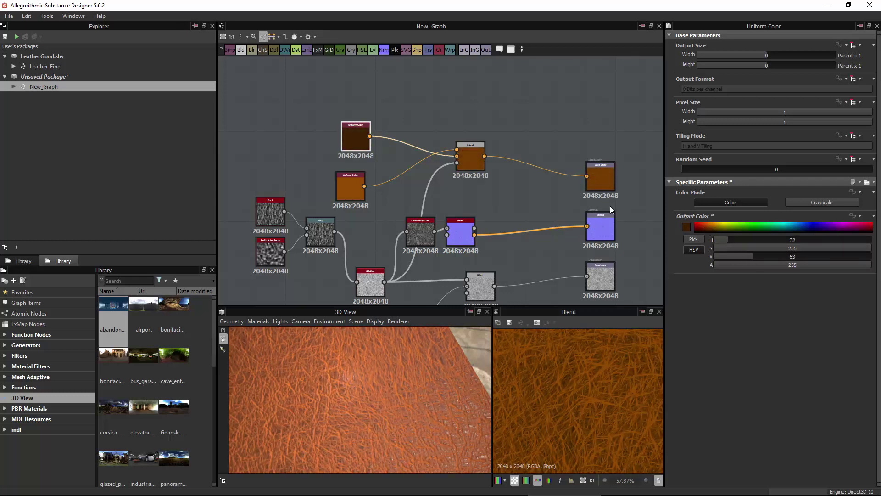
Step: Set the lower Uniform Color to a dark brown of H 39, S 255, V 84 and check the leather in the 3D view
double_click(346, 181)
left_click_drag(713, 225, 713, 227)
left_click_drag(326, 356, 379, 391)
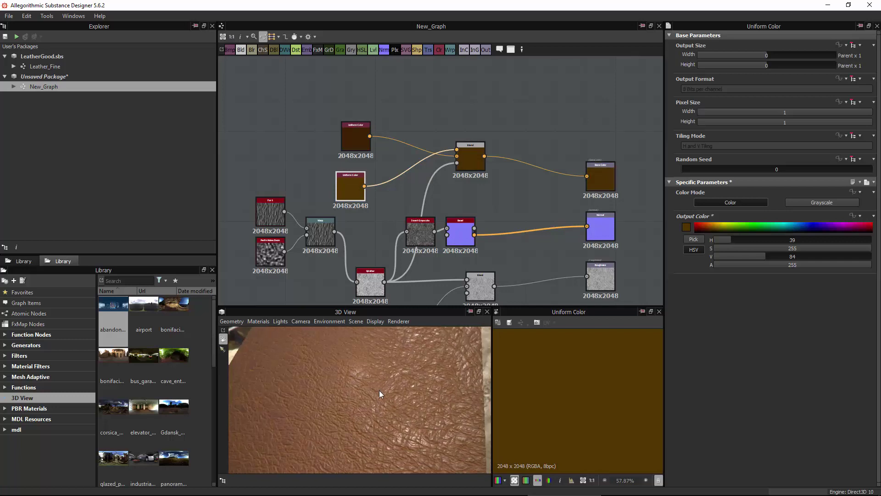
Step: Brighten the lower Uniform Color to H 38, S 255, V 116 and check the leather in the 3D view
left_click_drag(714, 227, 714, 228)
left_click_drag(329, 387, 376, 244)
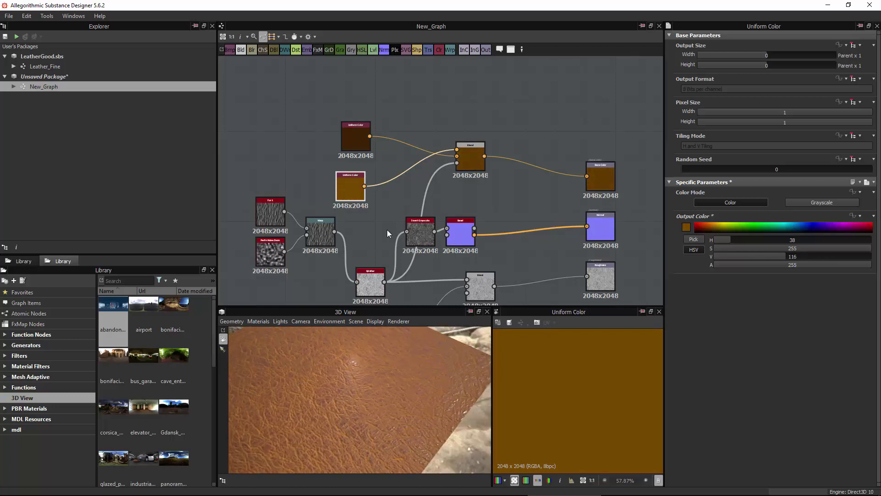
Step: Insert a Levels node between the Splatter and the Blend's mask input, moving the Invert Grayscale and Bevel nodes aside to make room
left_click(376, 286)
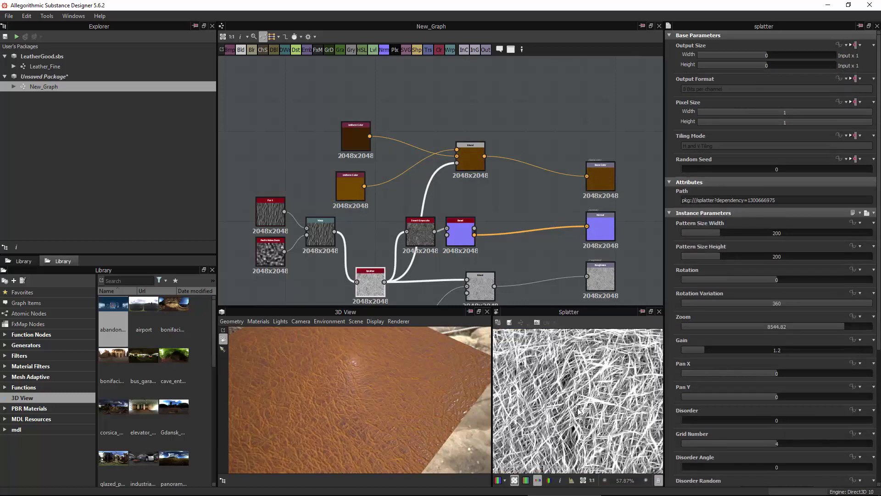
left_click_drag(413, 212, 521, 251)
left_click(473, 202)
key("space")
type("leb")
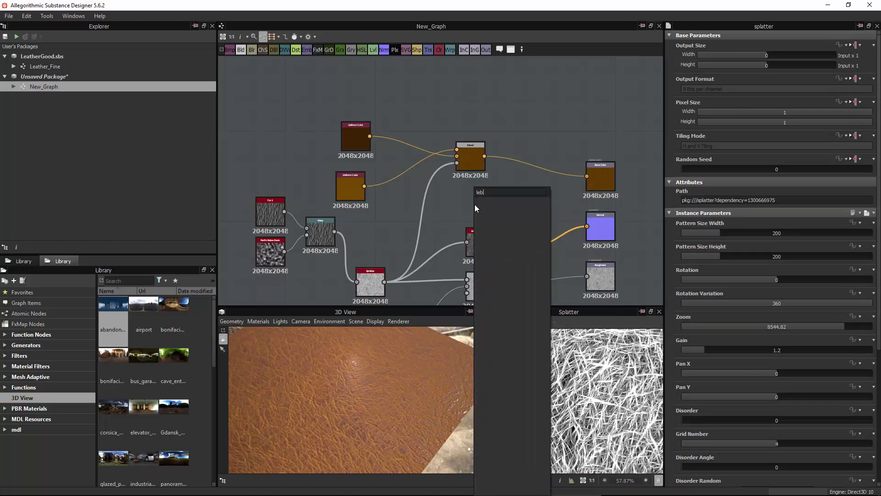
key("BackSpace")
type("v")
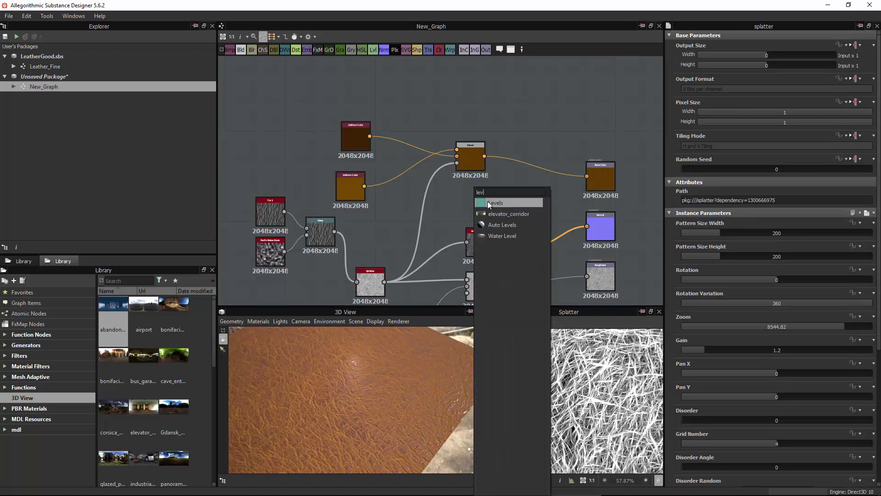
left_click(507, 203)
left_click_drag(450, 211, 457, 163)
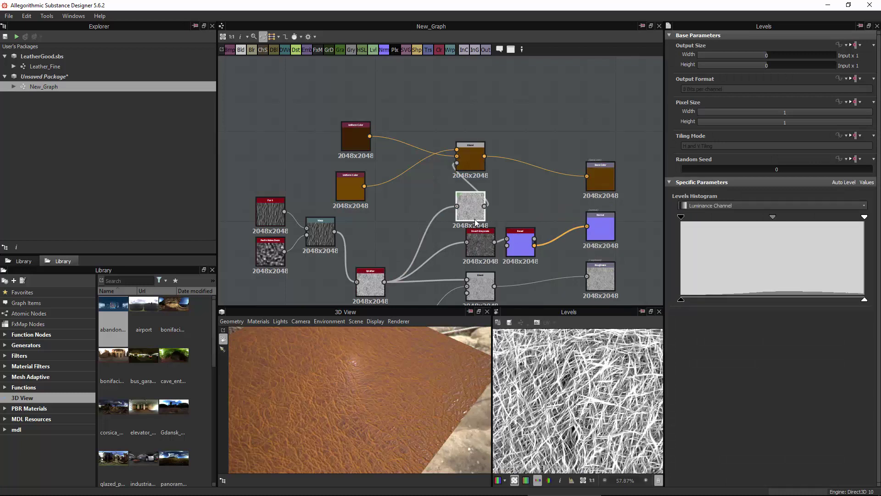
Step: Set the Levels black input to about a third of the range, shift the midtone towards white, and check the leather pattern in 3D
left_click_drag(682, 219, 774, 224)
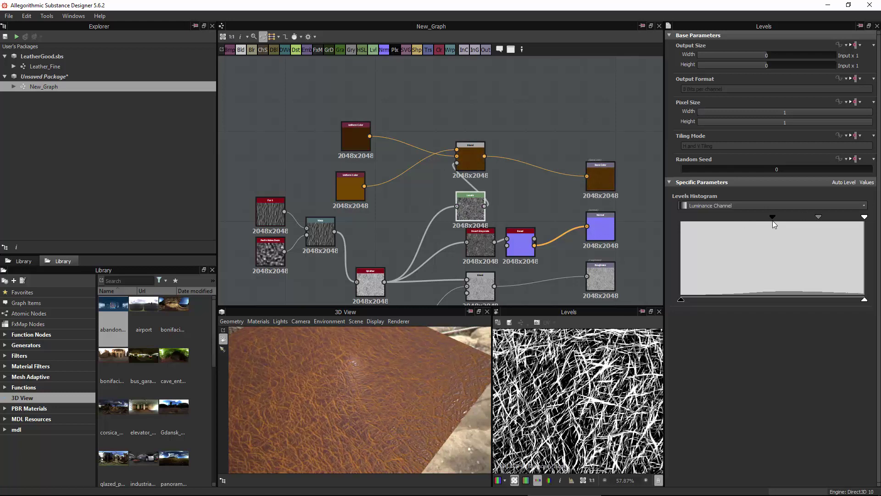
left_click_drag(367, 360, 467, 340)
left_click_drag(773, 216, 745, 217)
left_click_drag(805, 217, 832, 218)
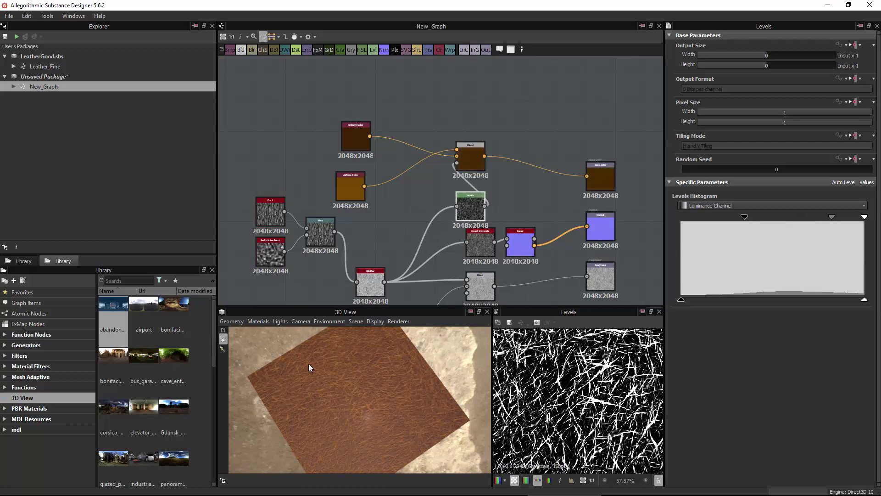
right_click_drag(308, 352, 370, 311)
left_click_drag(376, 305, 379, 120)
scroll(386, 303, "down", 3)
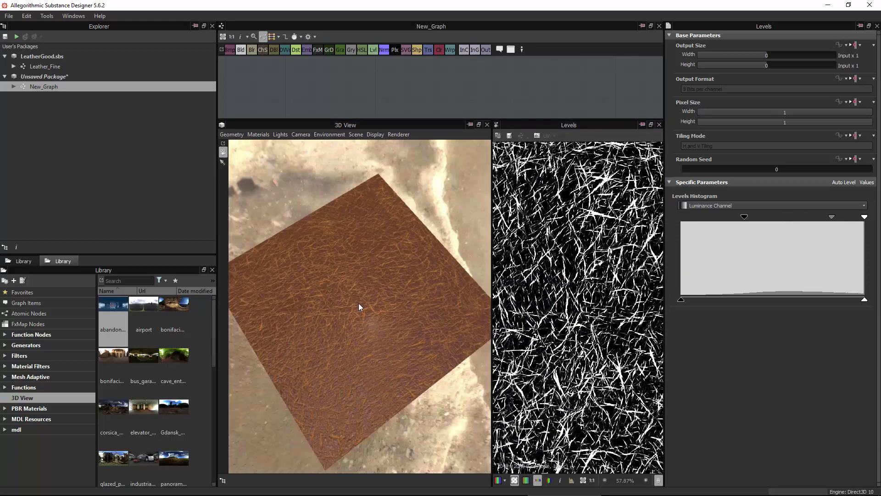
left_click_drag(417, 121, 415, 289)
scroll(370, 154, "up", 5)
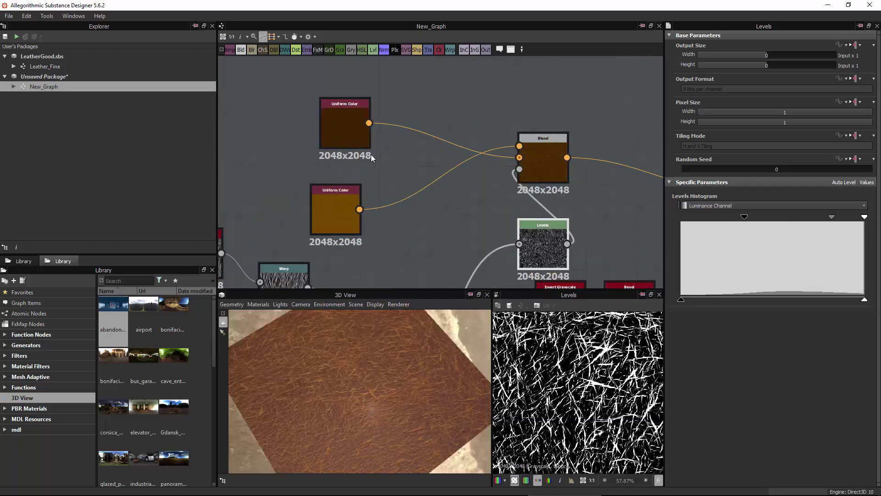
Step: Darken the upper Uniform Color to H 22, S 255, V 42
left_click(352, 127)
left_click_drag(710, 226, 704, 229)
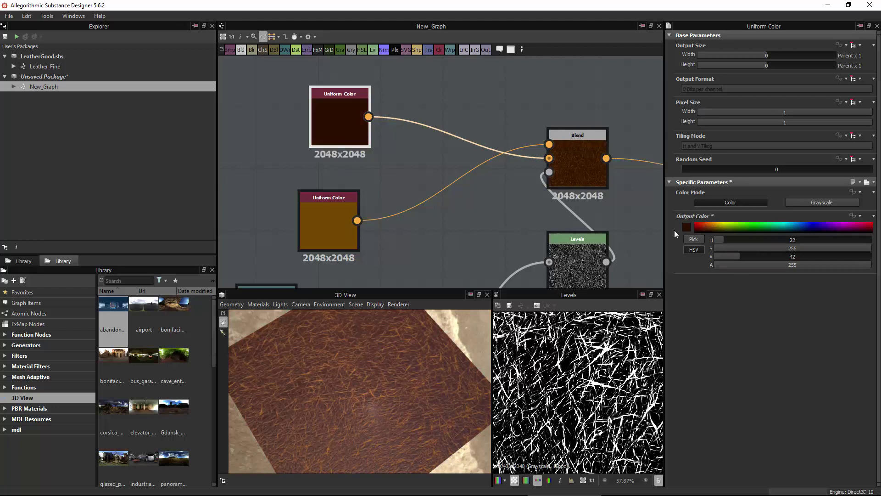
Step: Sample the upper node's dark brown into the lower Uniform Color, adjust it to H 35, S 255, V 84, and inspect the surface
left_click(330, 229)
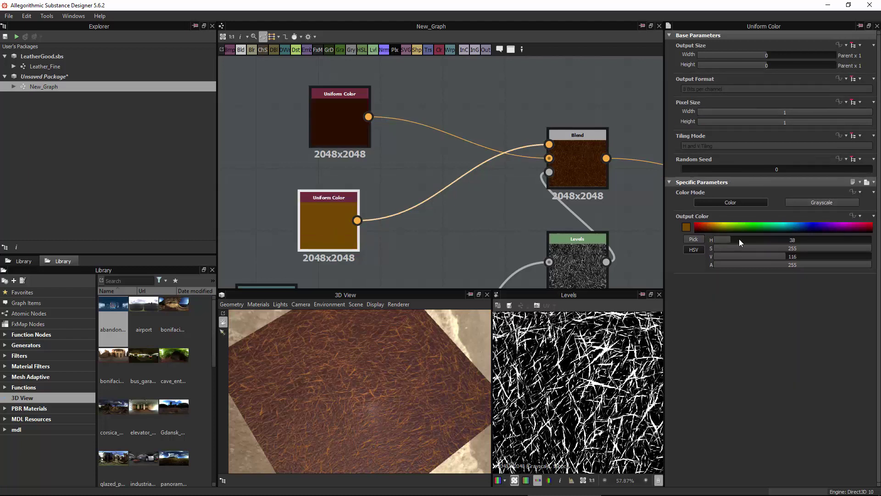
left_click(340, 122)
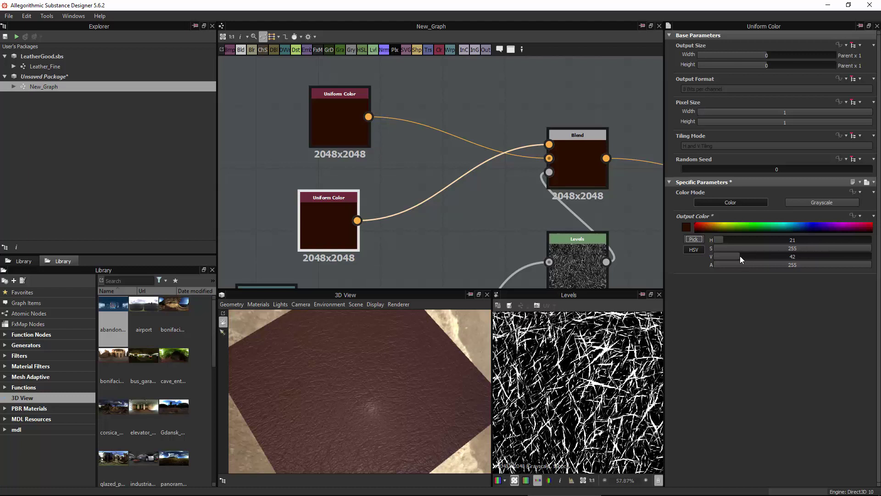
left_click_drag(738, 256, 743, 257)
left_click_drag(703, 229, 711, 228)
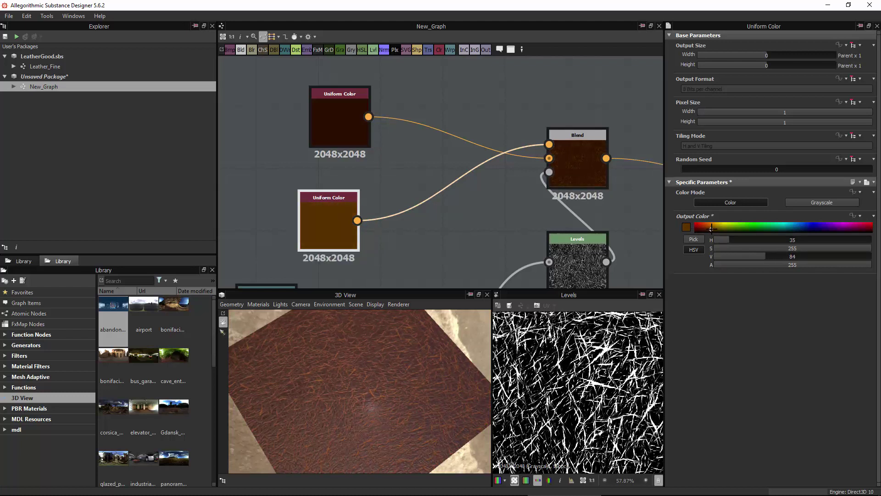
left_click(858, 216)
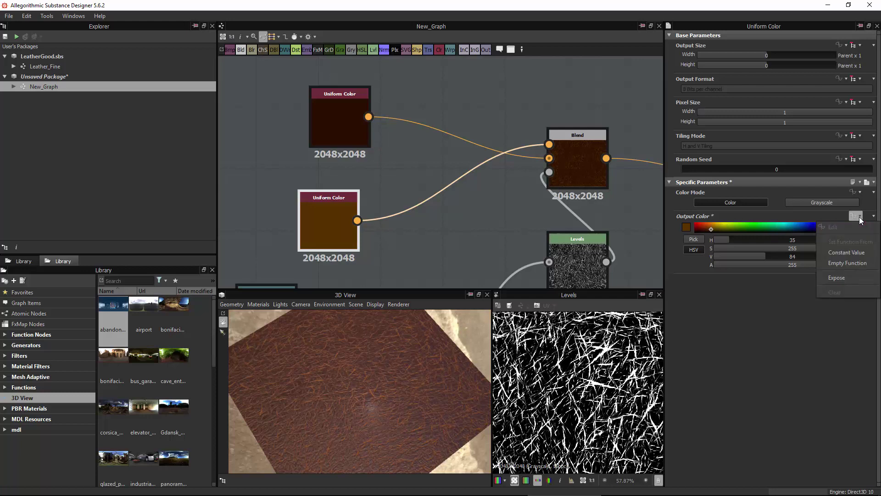
left_click(872, 219)
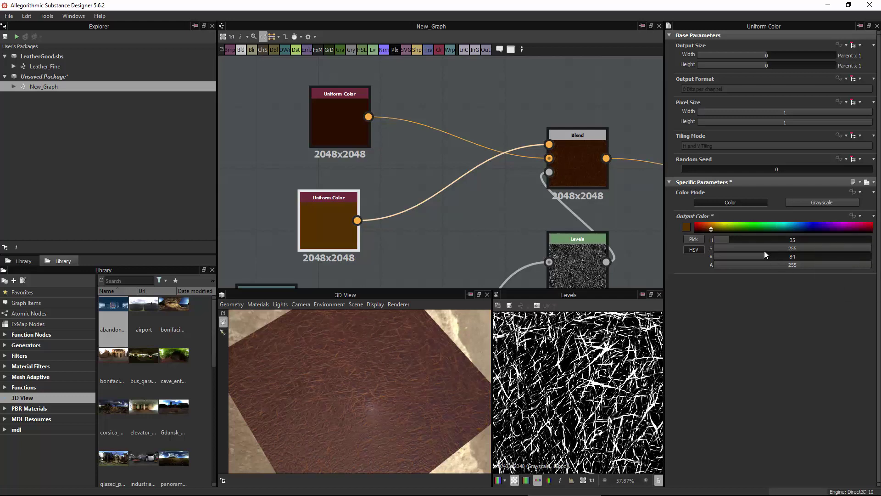
left_click_drag(331, 381, 380, 349)
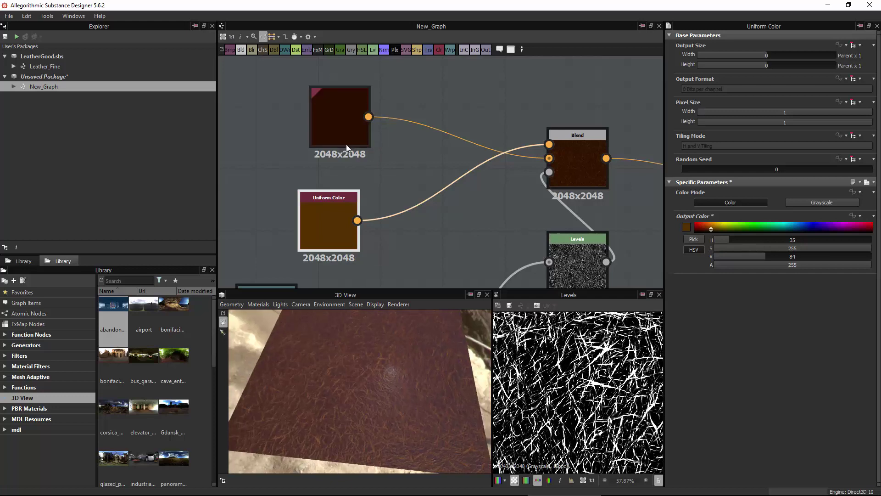
Step: Brighten the lower Uniform Color slightly, and lower the Levels black input to about a quarter of the range for more visible strands
mouse_move(711, 228)
left_mouse_down()
mouse_move(702, 225)
mouse_move(713, 228)
left_mouse_up()
scroll(461, 210, "down", 2)
left_click_drag(534, 236, 497, 242)
left_click_drag(751, 215, 730, 219)
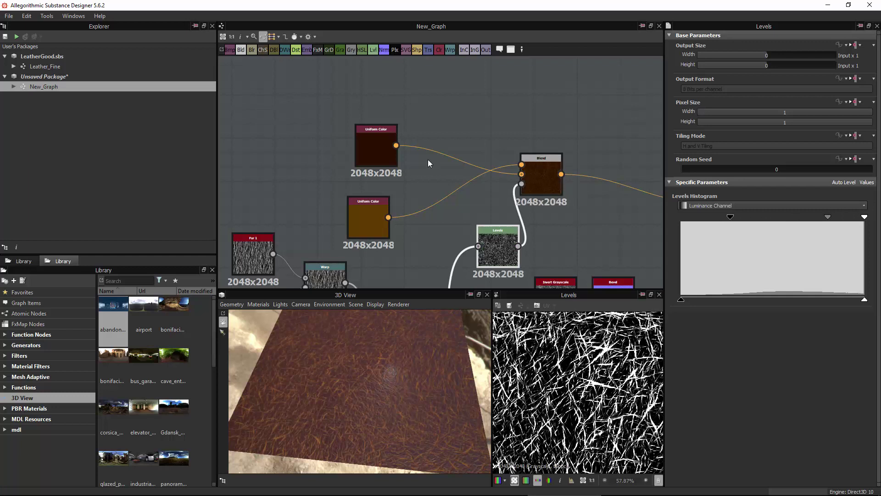
left_click(52, 76)
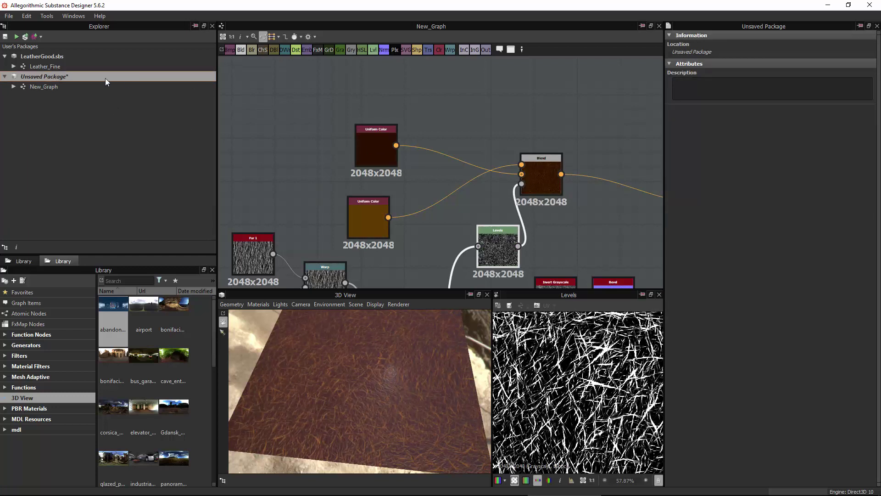
right_click(61, 77)
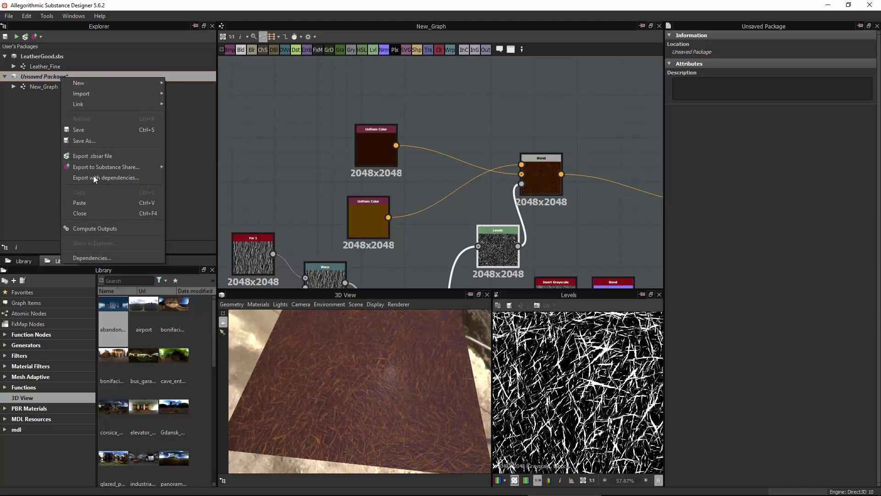
right_click(31, 78)
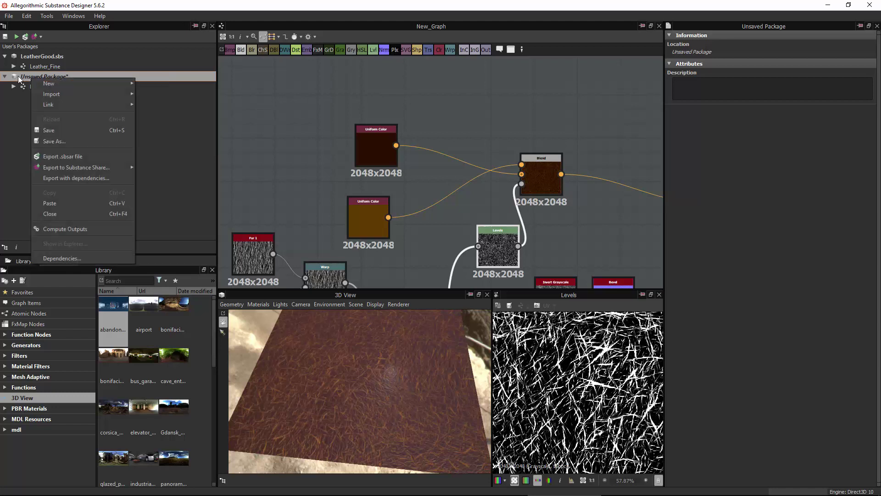
left_click(21, 77)
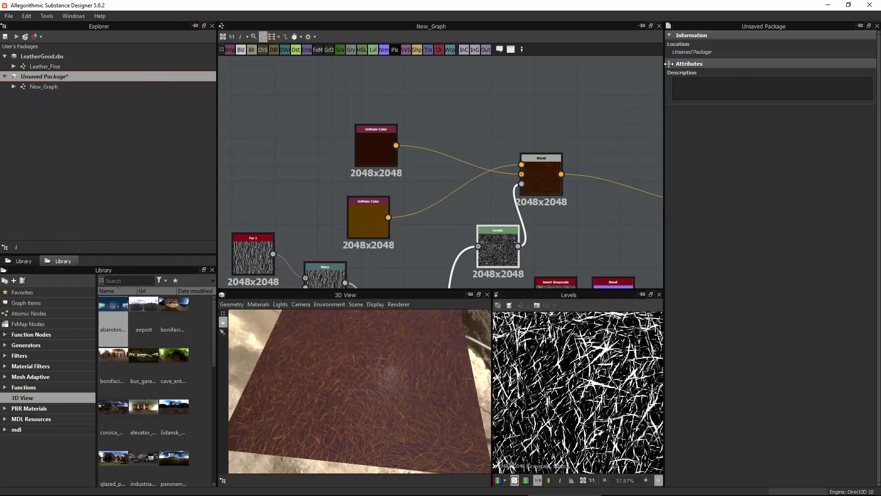
Step: Rename the New_Graph graph in the unsaved package to LeatherRough
left_click(48, 87)
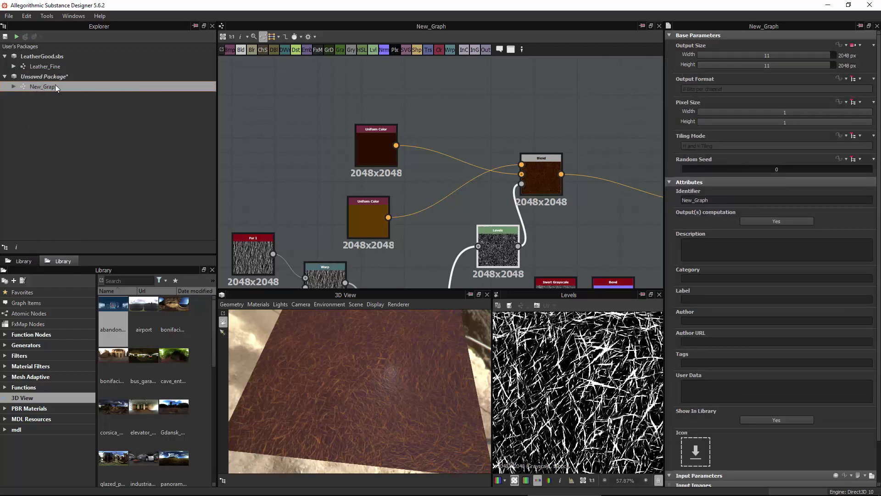
right_click(55, 85)
left_click(87, 137)
type("LeatherRough")
key("Return")
Step: Save the unsaved package as the Substance file LeatherRough in the ResourcesSubstance Designer folder
left_click(61, 76)
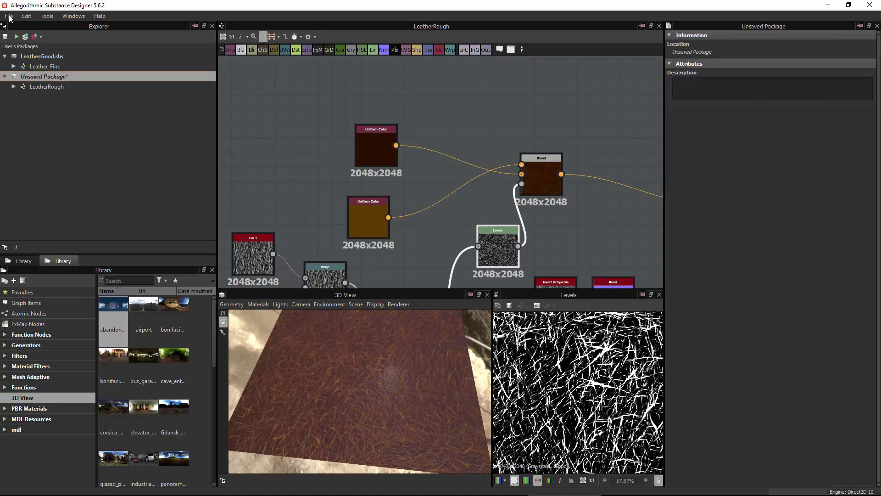
left_click(8, 16)
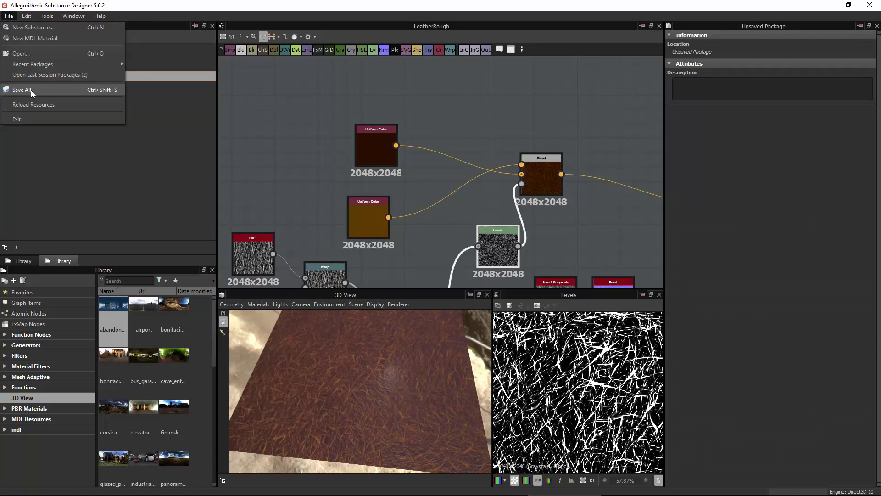
left_click(54, 132)
right_click(26, 75)
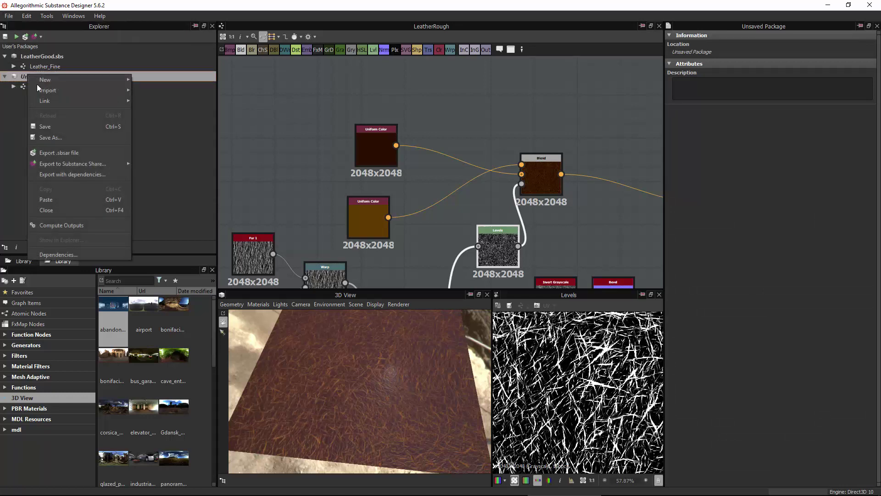
left_click(56, 135)
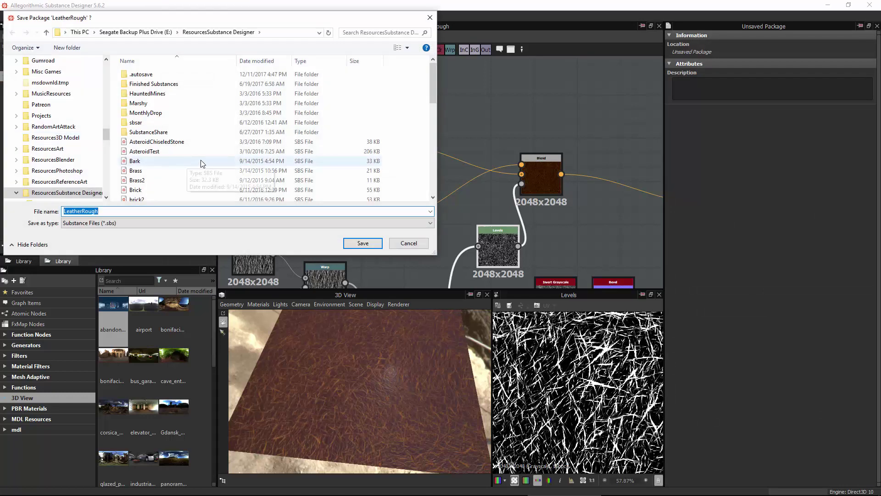
left_click(363, 243)
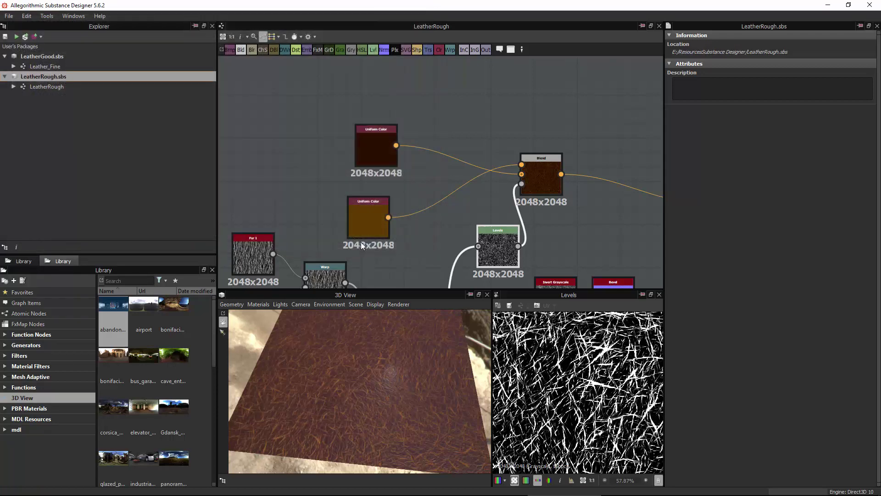
Step: Start exporting the LeatherRough package as an .sbsar file in the SBSAR Leather folder
right_click(63, 76)
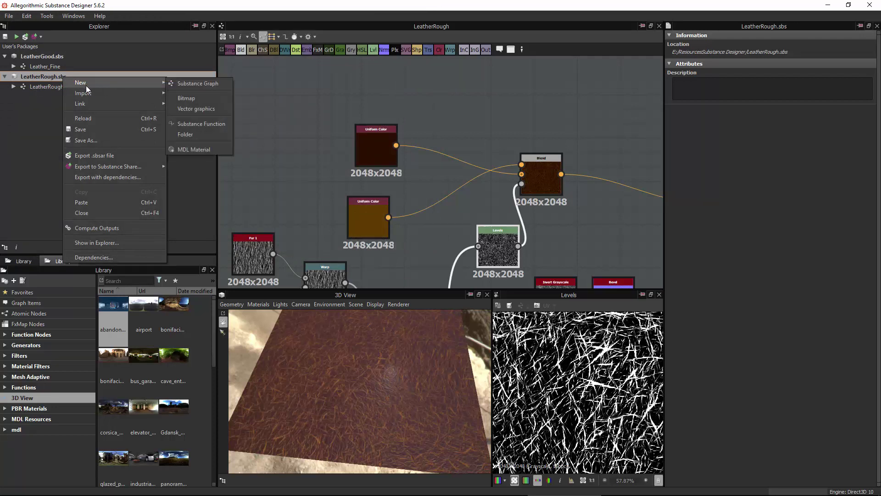
left_click(103, 156)
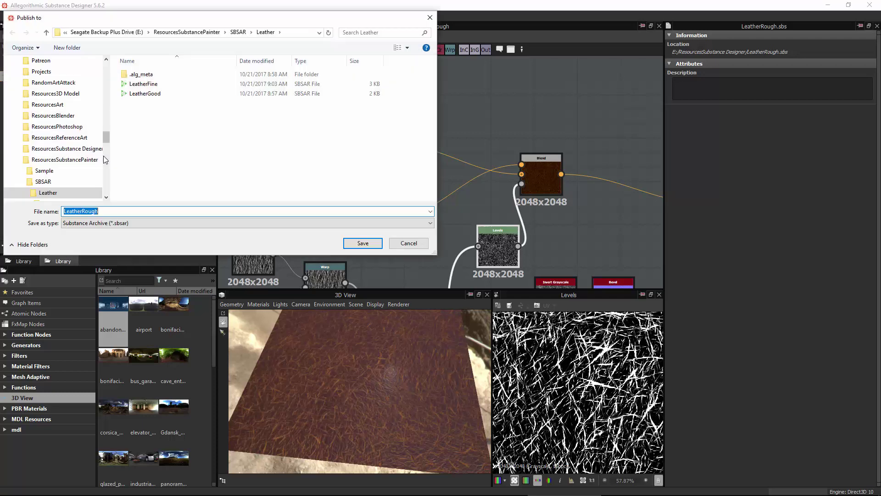
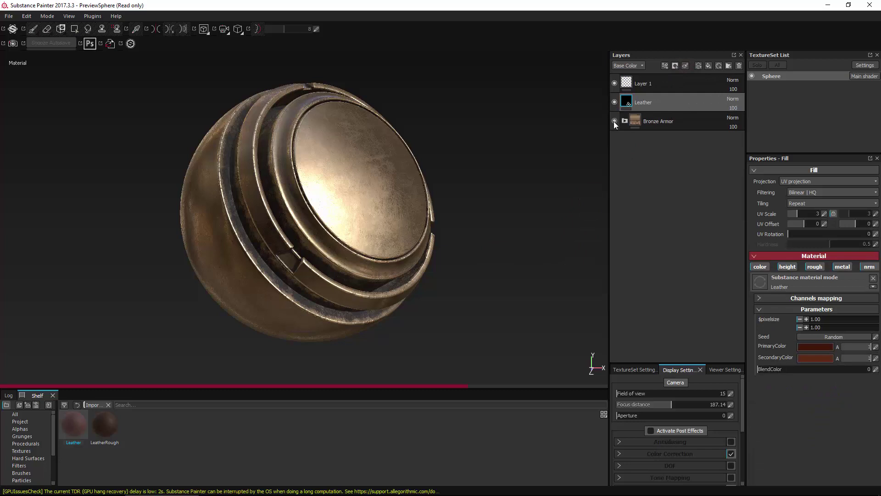
Step: Hide the Bronze Armor layer group to examine the Leather material on the preview sphere
left_click(614, 121)
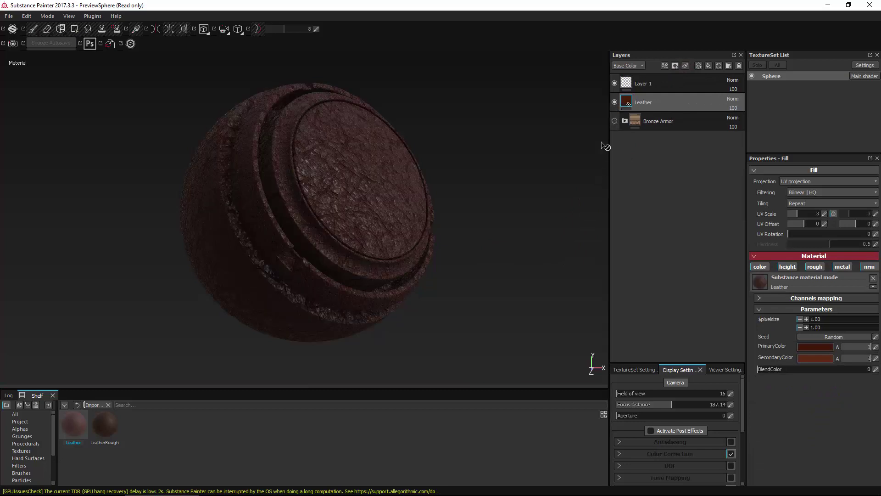
mouse_move(458, 195)
left_mouse_down("alt")
mouse_move(370, 224)
mouse_move(326, 199)
mouse_move(459, 207)
left_mouse_up("alt")
scroll(332, 205, "up", 4)
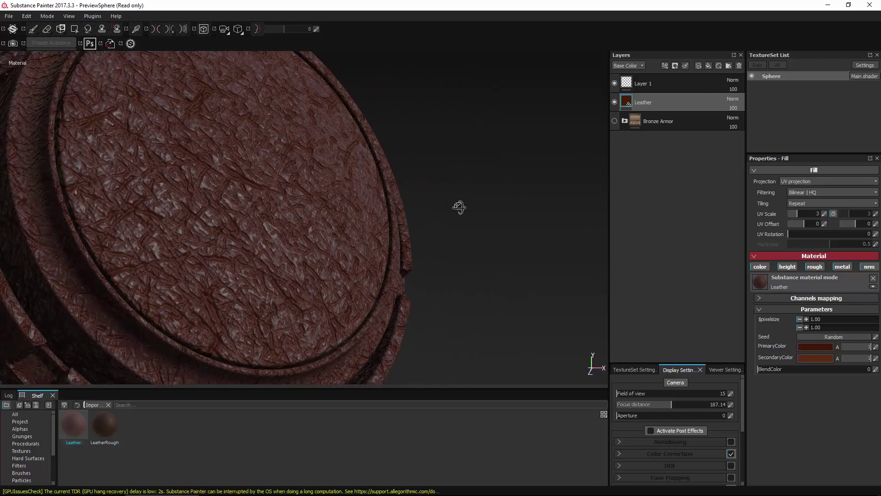
scroll(424, 208, "up", 3)
scroll(428, 212, "down", 10)
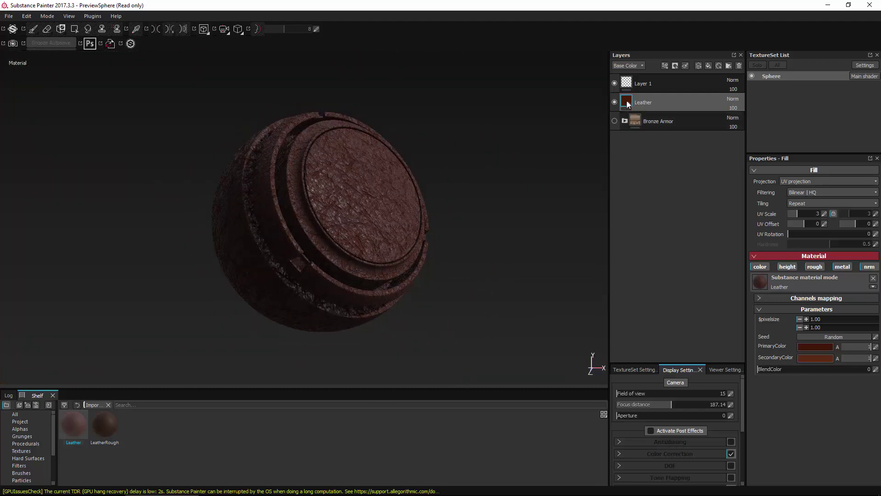
Step: Set the Leather layer's opacity to 0 in the Height channel and check the effect on the sphere
left_click(633, 65)
left_click(632, 79)
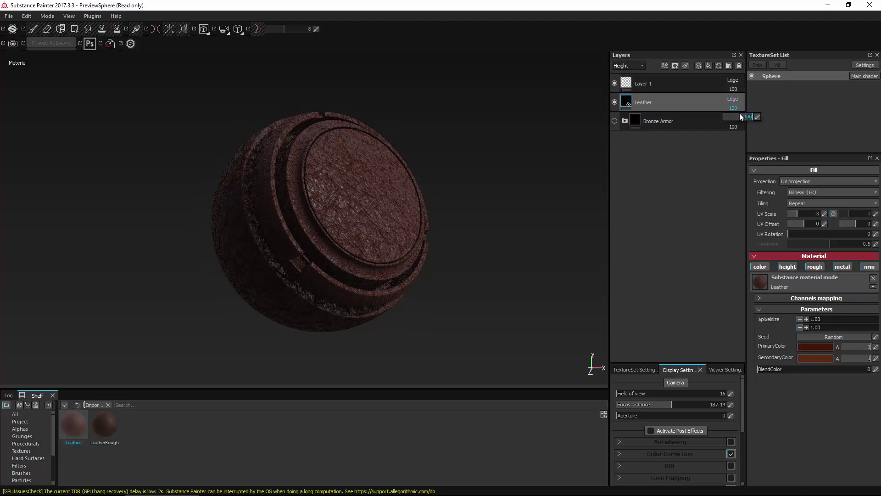
left_click_drag(739, 116, 710, 120)
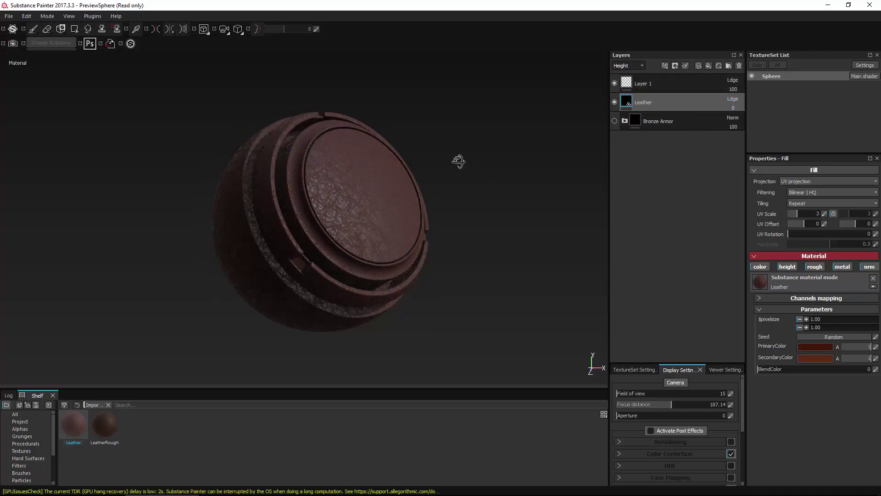
left_click_drag(459, 161, 413, 185, "alt")
scroll(427, 222, "down", 2)
scroll(424, 223, "up", 5)
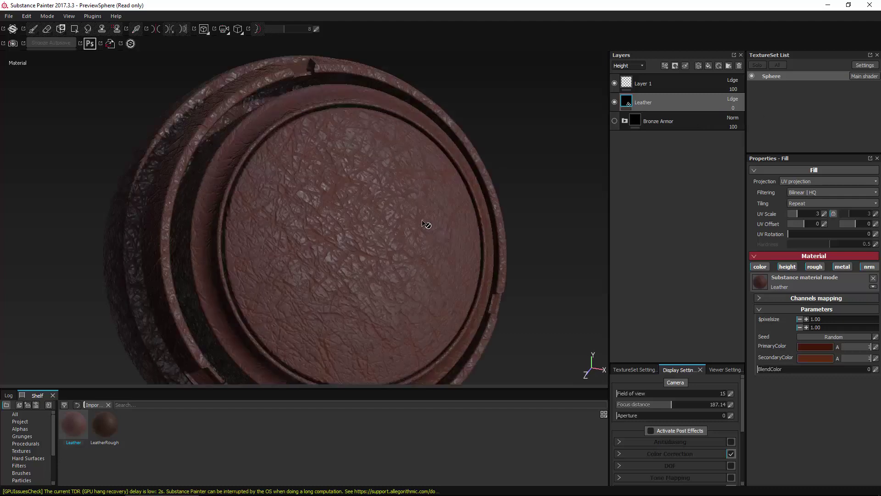
left_click_drag(426, 224, 527, 145, "alt")
scroll(337, 208, "up", 2)
scroll(340, 208, "down", 5)
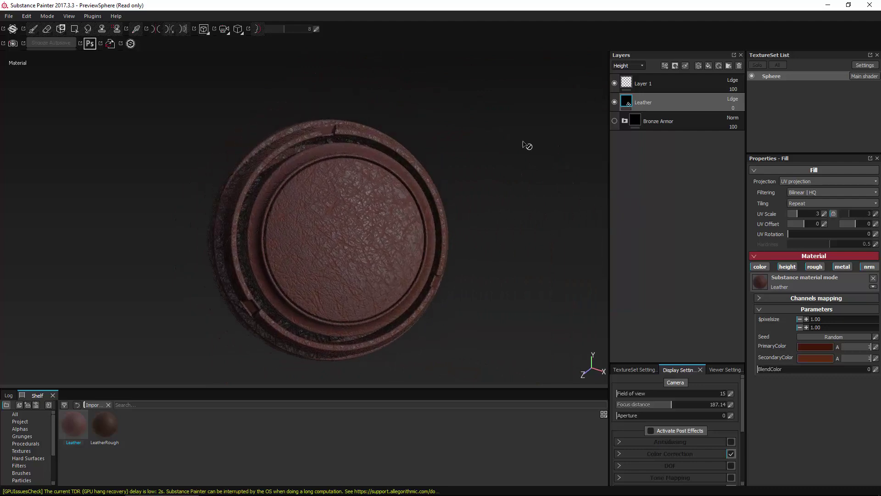
Step: Add the imported LeatherRough material as a fill layer above Leather, and hide the Leather layer
left_click_drag(104, 425, 447, 279)
left_click_drag(657, 92, 660, 92)
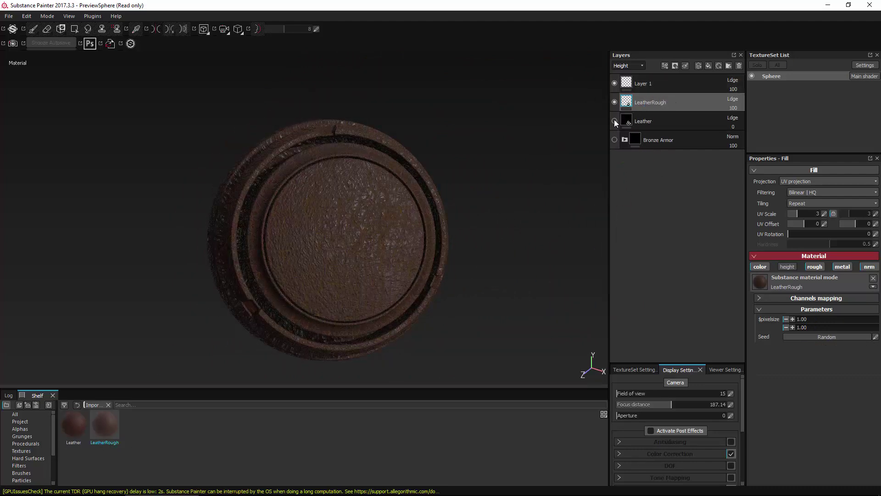
left_click_drag(376, 183, 505, 271, "alt")
scroll(326, 244, "up", 3)
mouse_move(326, 244)
left_mouse_down("alt")
mouse_move(348, 241)
mouse_move(204, 256)
mouse_move(422, 235)
mouse_move(207, 242)
left_mouse_up("alt")
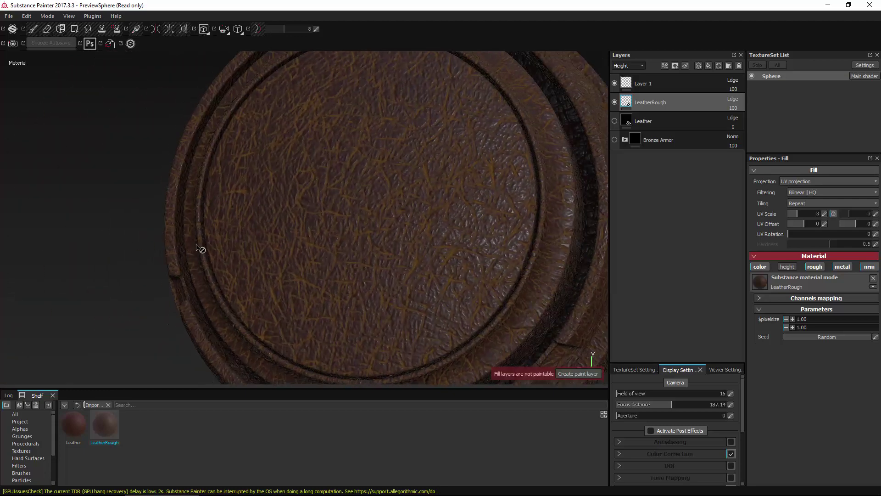
left_click_drag(119, 231, 334, 244, "alt")
scroll(331, 243, "down", 5)
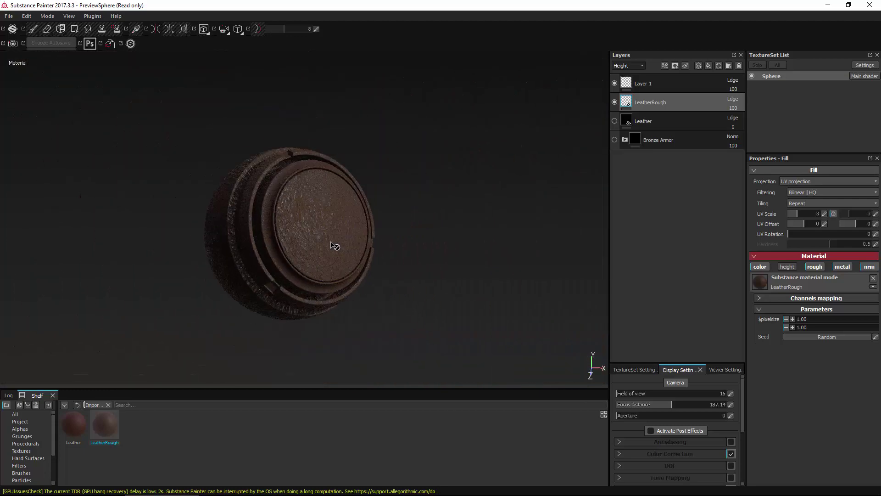
left_click_drag(425, 261, 350, 256, "alt")
scroll(361, 261, "up", 5)
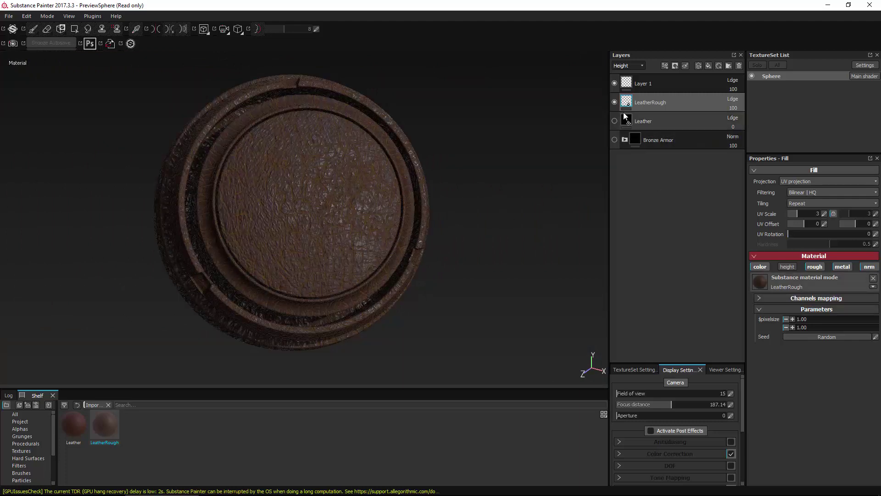
Step: Hide the LeatherRough layer, then show and select the Leather layer for editing
left_click(614, 102)
left_click(614, 121)
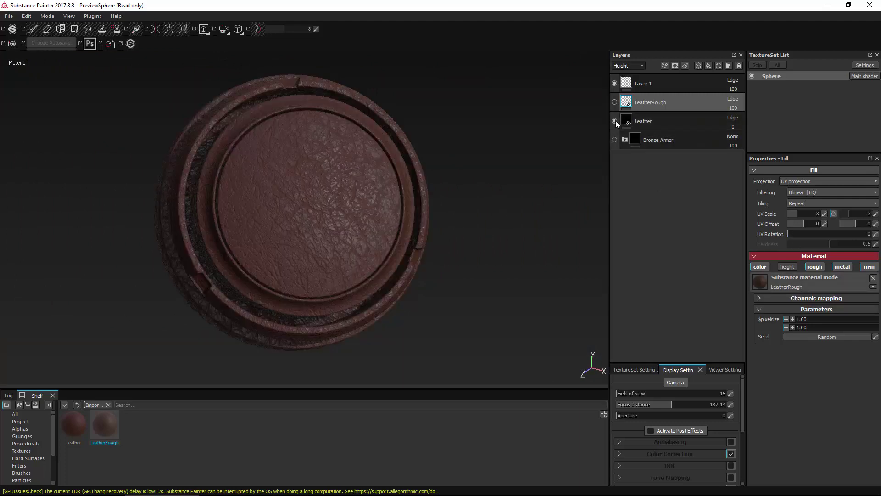
left_click(651, 119)
Step: Try white, orange-red and finally bright yellow-green as the Leather layer's PrimaryColor
left_click(822, 347)
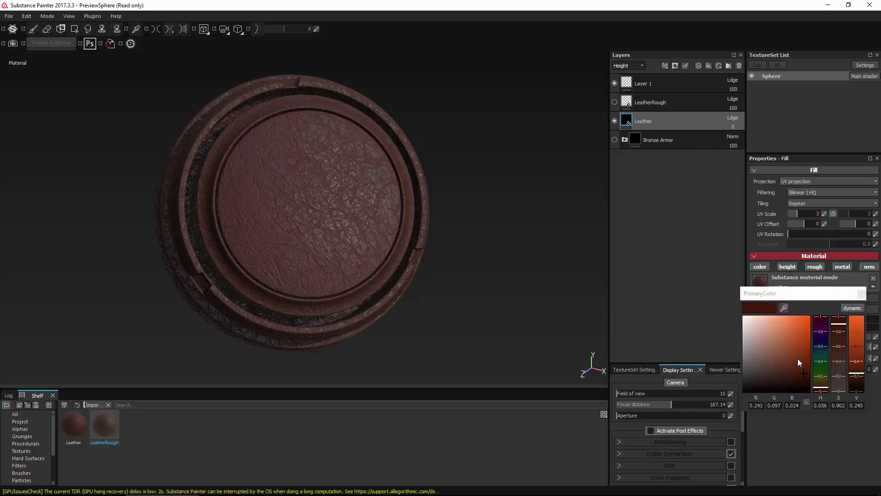
left_click_drag(798, 359, 745, 329)
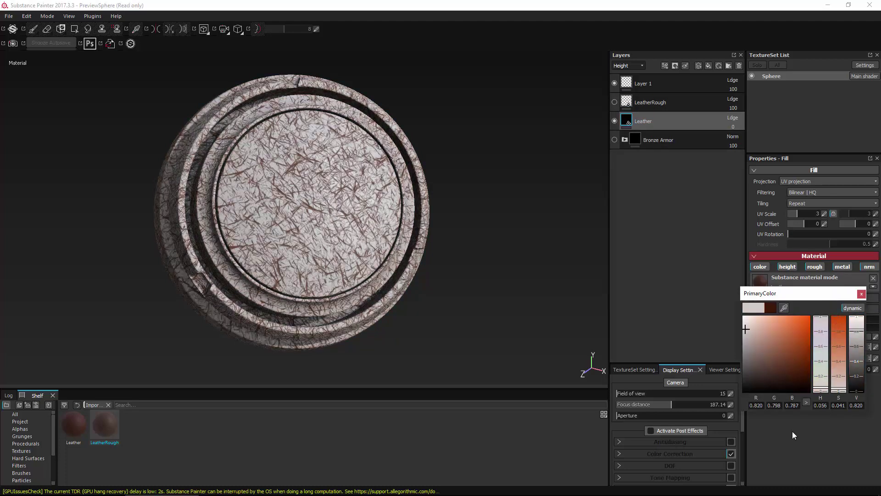
left_click(807, 322)
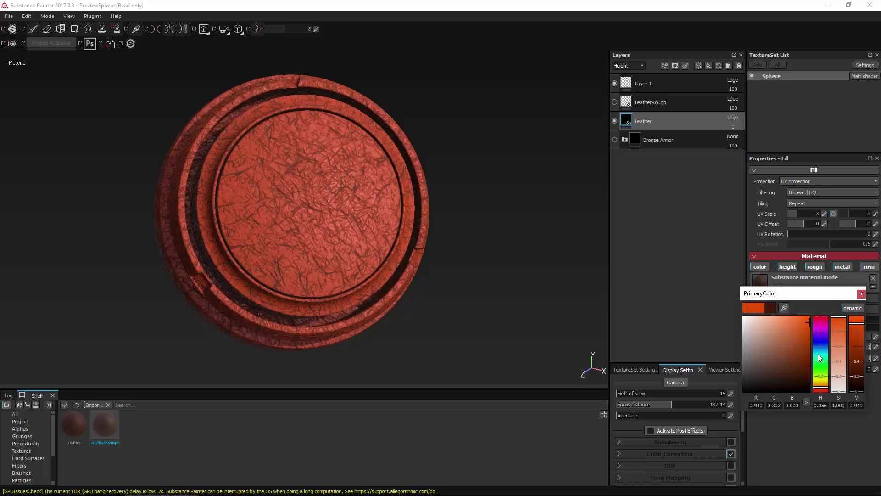
left_click(821, 374)
left_click(861, 294)
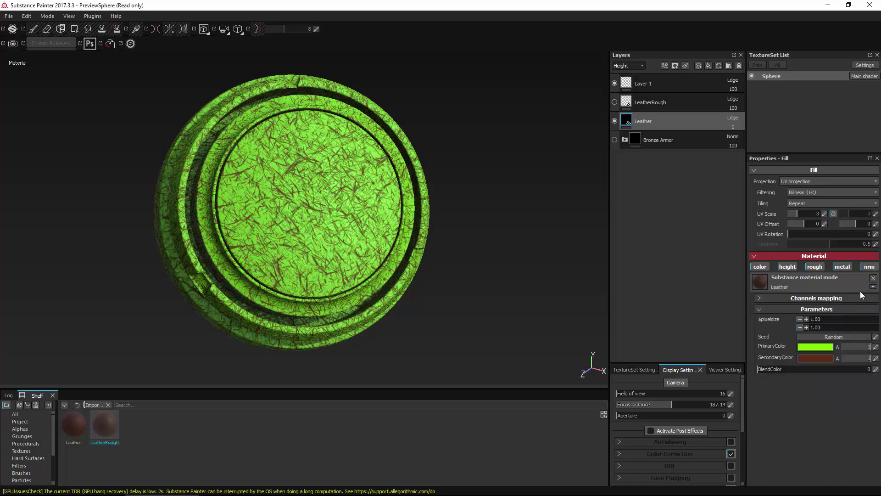
Step: Set the Leather layer's SecondaryColor to a very pale yellow-green (0.954, 1.000, 0.857)
left_click(808, 357)
left_click(820, 387)
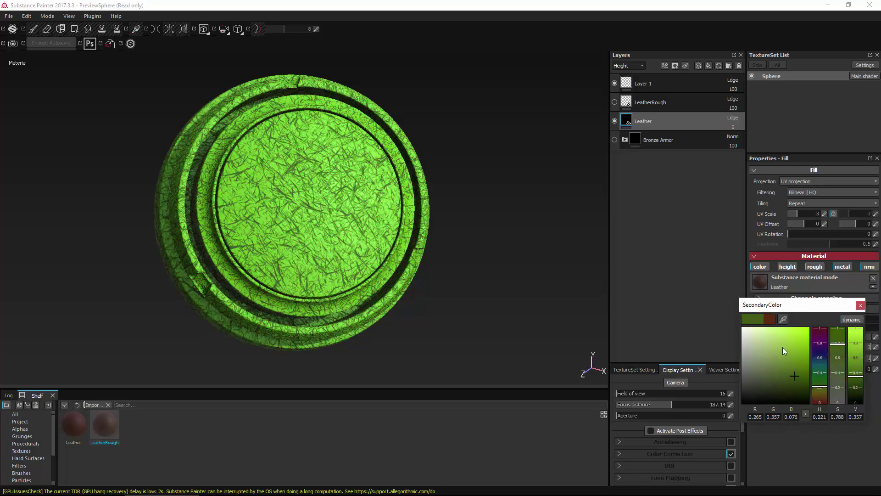
left_click_drag(783, 347, 751, 327)
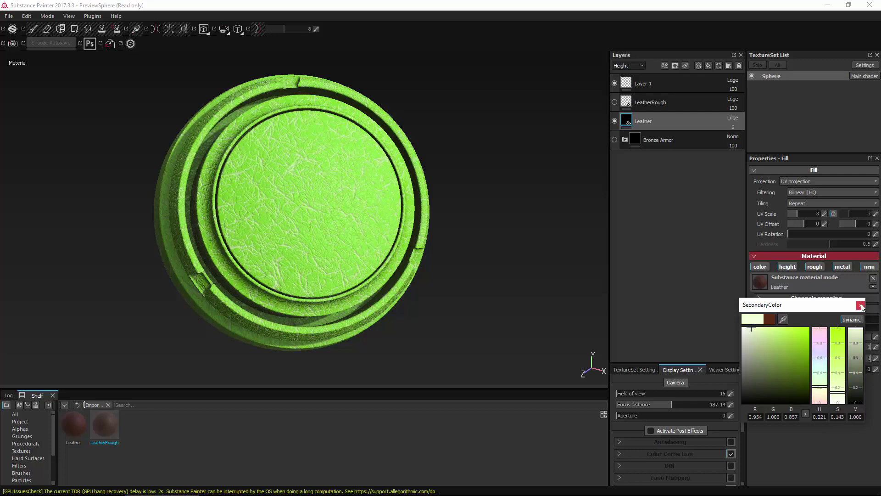
left_click(861, 306)
Step: Examine the green leather with its pale creases from several sides of the preview sphere
left_click_drag(477, 255, 184, 240, "alt")
middle_click_drag(350, 252, 318, 238, "alt")
right_click_drag(318, 239, 342, 251, "alt")
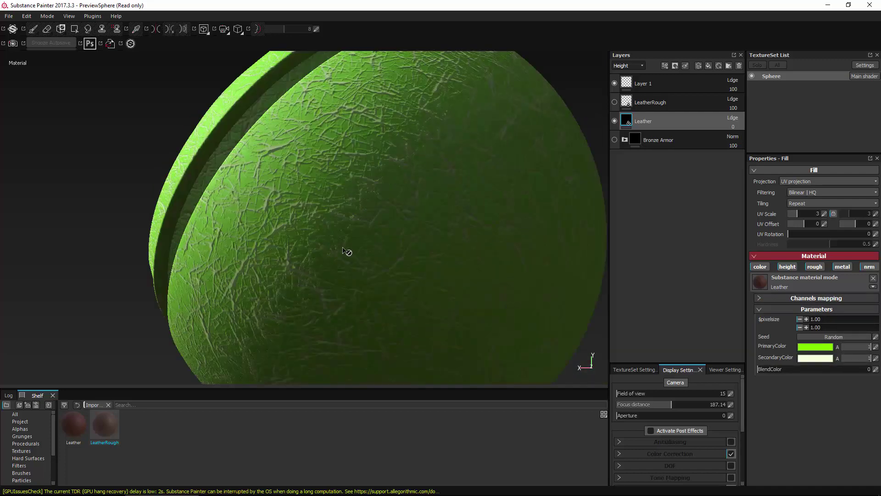
left_click_drag(347, 251, 332, 263, "alt")
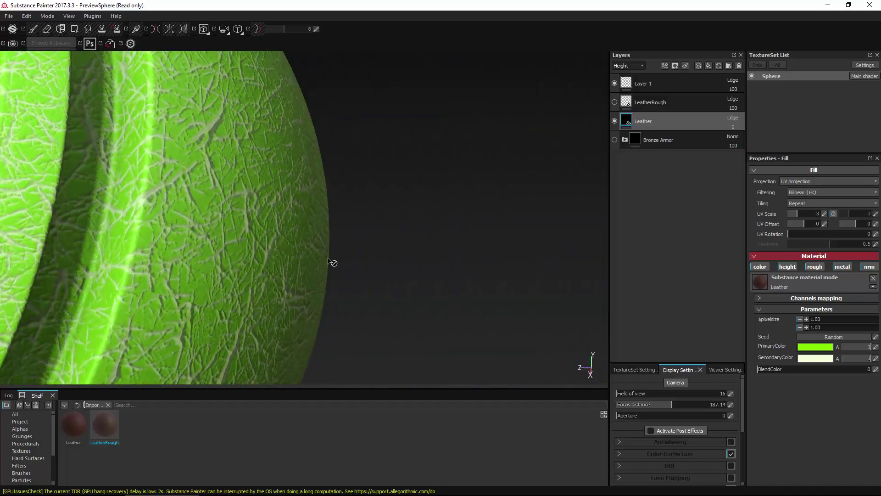
scroll(332, 262, "down", 3)
middle_click_drag(282, 261, 543, 256, "alt")
left_click_drag(346, 254, 371, 249, "alt")
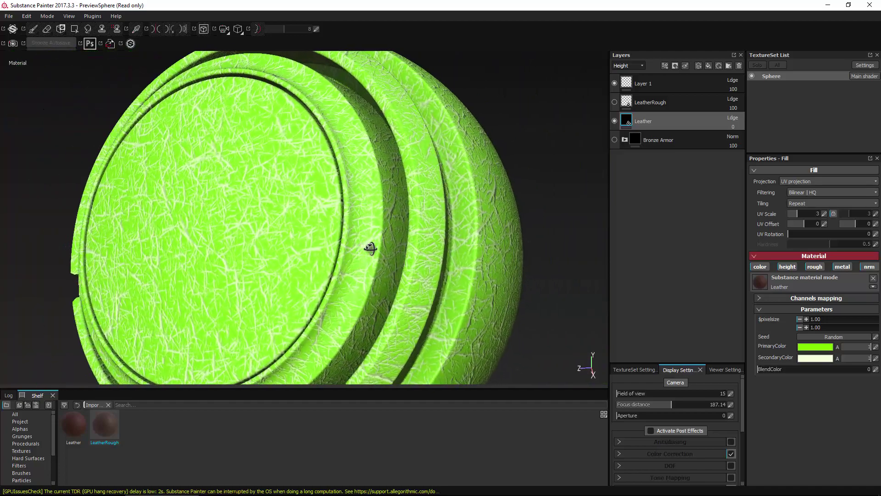
middle_click_drag(370, 248, 267, 252, "alt")
left_click_drag(268, 252, 367, 236, "alt")
middle_click_drag(368, 236, 468, 235, "alt")
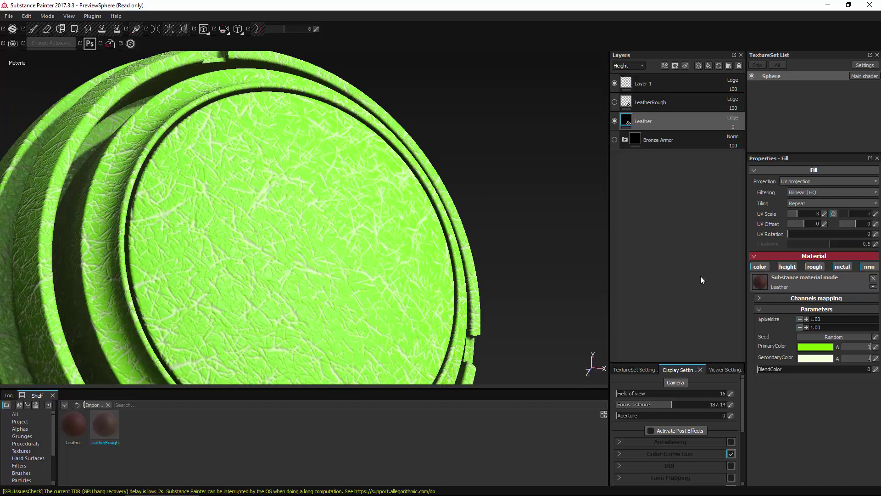
Step: Set the Leather layer's PrimaryColor to a near-black grey and its SecondaryColor to a neutral grey of 0.395
left_click(818, 346)
left_click_drag(804, 345, 731, 378)
left_click(858, 294)
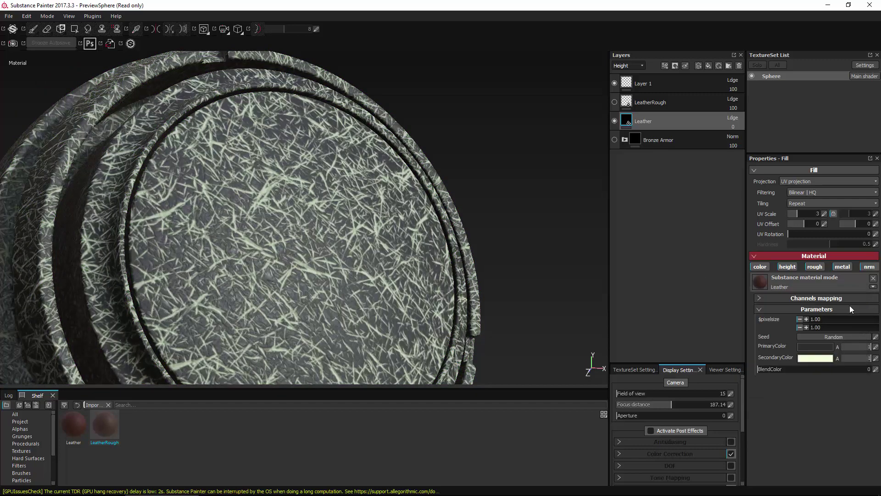
left_click(808, 359)
left_click_drag(779, 365, 725, 373)
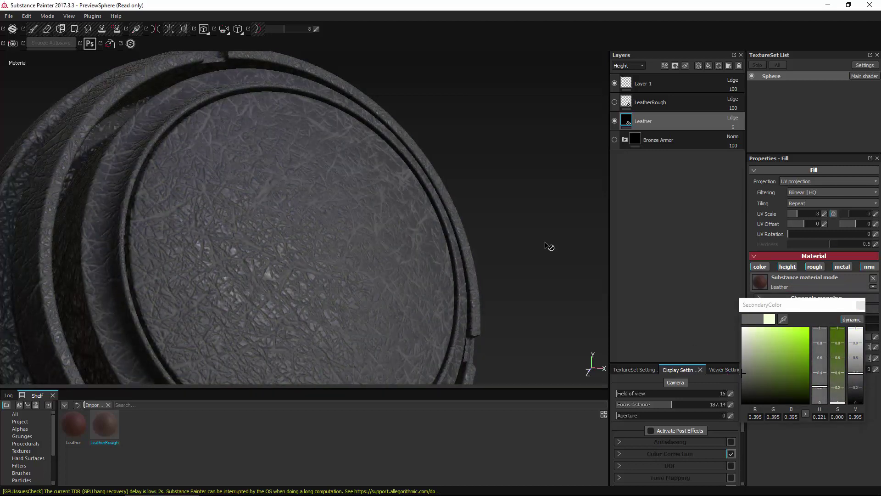
scroll(501, 211, "up", 5)
scroll(497, 208, "down", 6)
left_click_drag(441, 209, 385, 202, "alt")
Step: Show and select the LeatherRough layer, hide the Leather layer, and inspect the rough leather up close
left_click(656, 102)
left_click(615, 102)
left_click(615, 120)
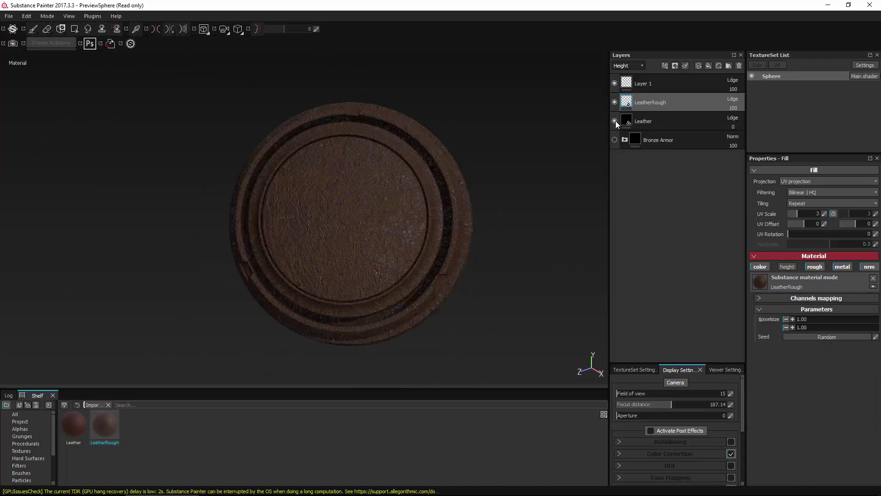
scroll(361, 230, "up", 5)
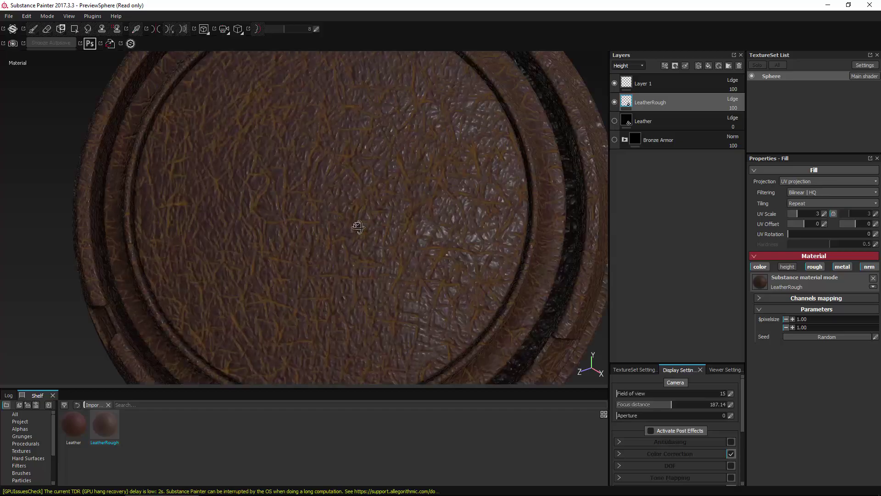
left_click_drag(358, 228, 481, 219, "alt")
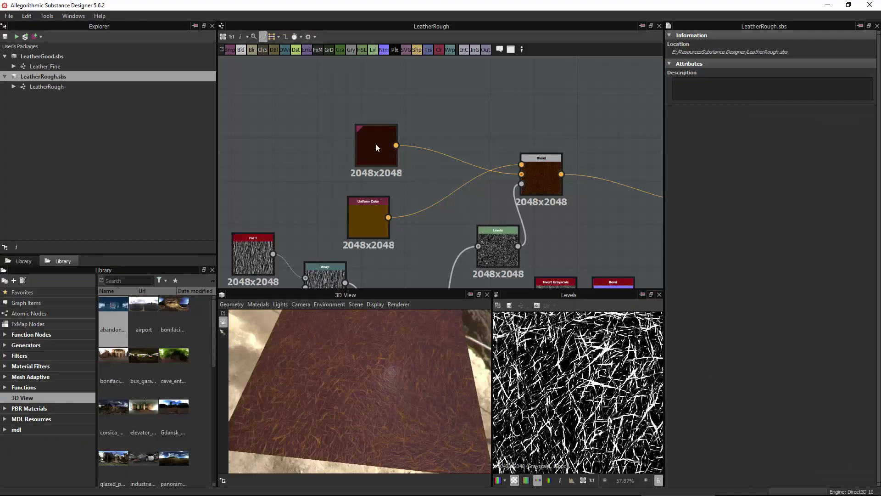
Step: Switch to Substance Designer and expose the dark brown upper Uniform Color node's Output Color as a new input named Main Color
right_click(376, 143)
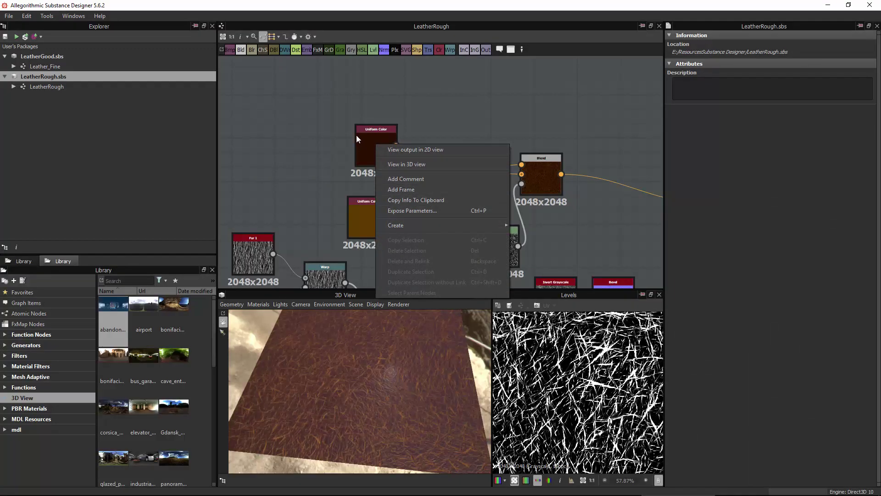
left_click(373, 142)
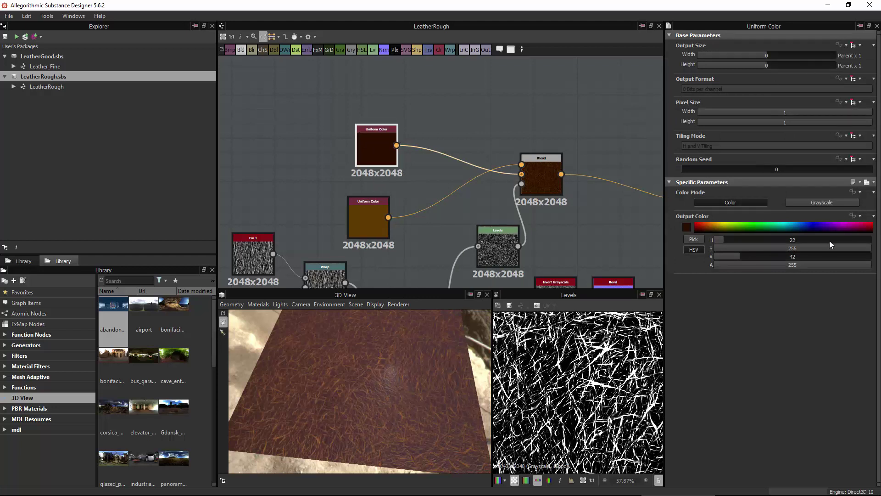
left_click(855, 216)
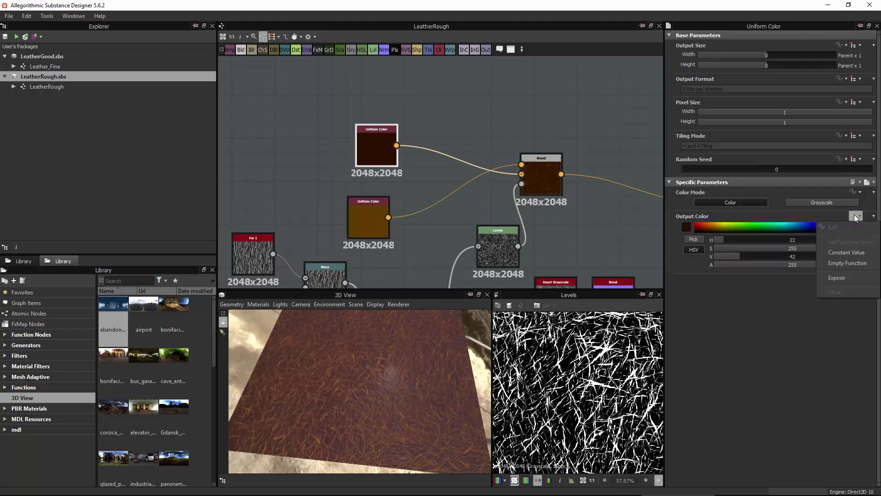
left_click(846, 276)
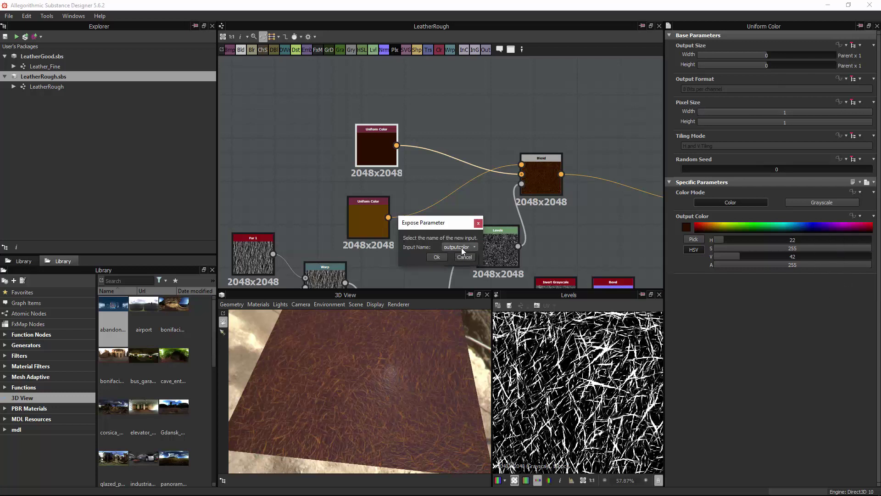
left_click(457, 261)
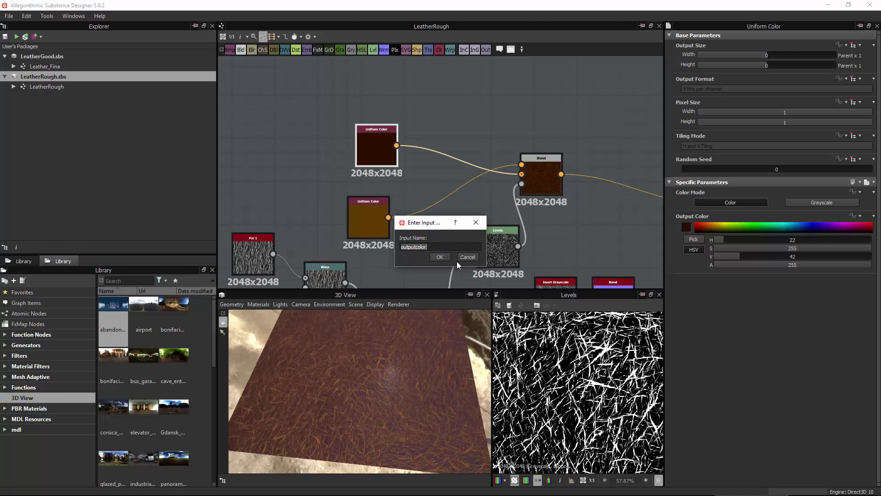
type("Main Color")
key("Return")
left_click(444, 256)
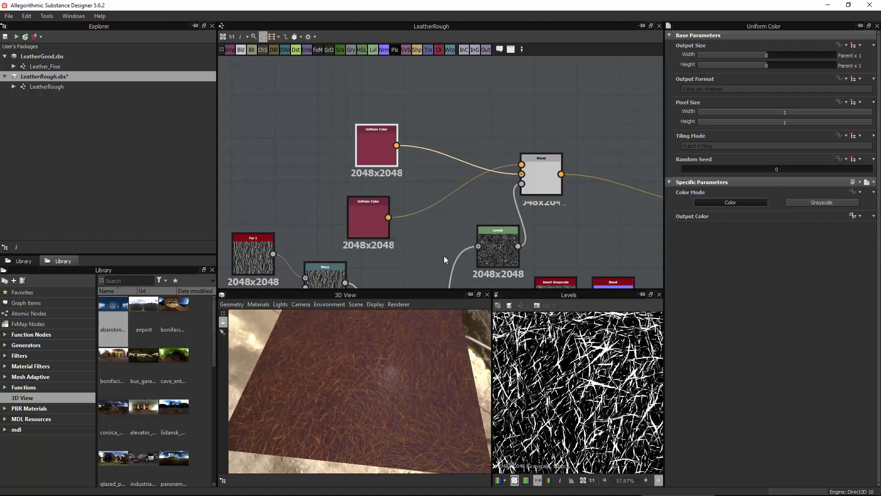
Step: Expose the lower ochre Uniform Color node's Output Color as a new graph input named Secondary_Color
right_click(370, 222)
left_click(369, 213)
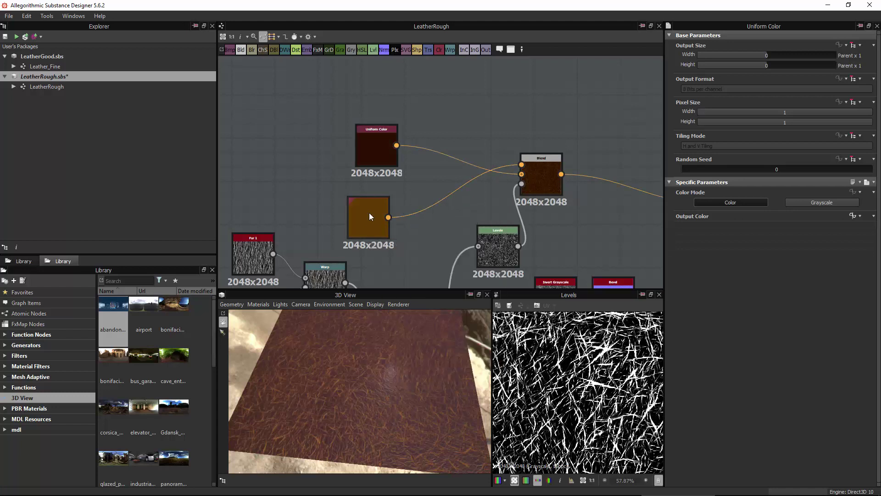
left_click(855, 216)
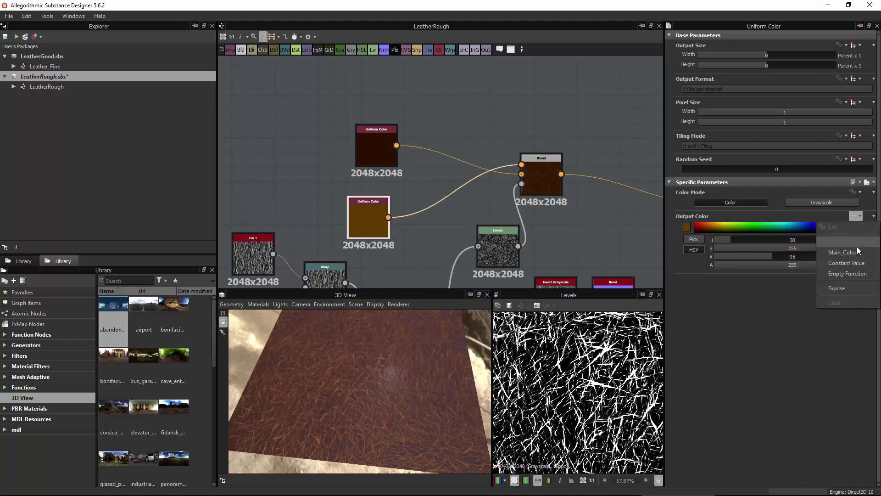
left_click(844, 288)
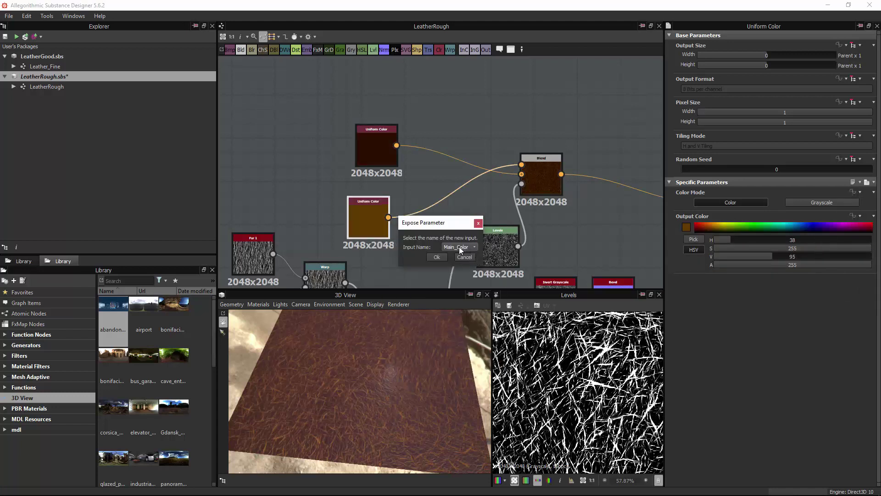
left_click(457, 267)
type("Secondary")
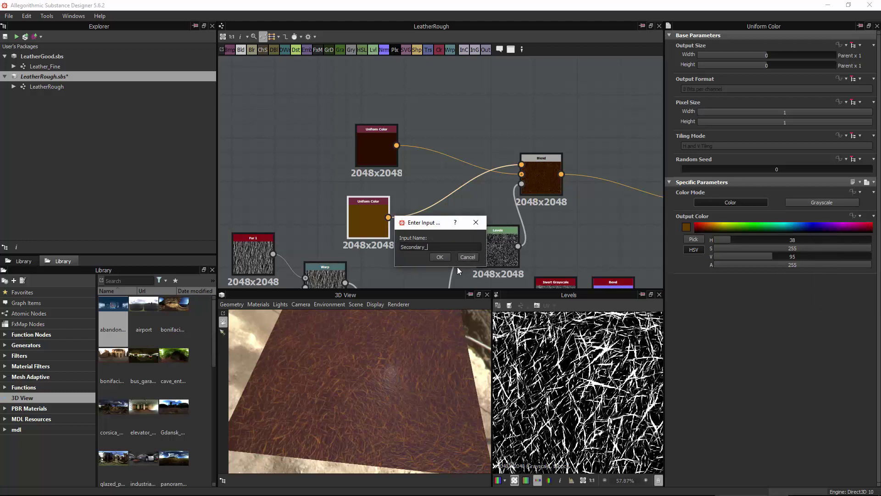
type("_Color")
key("Return")
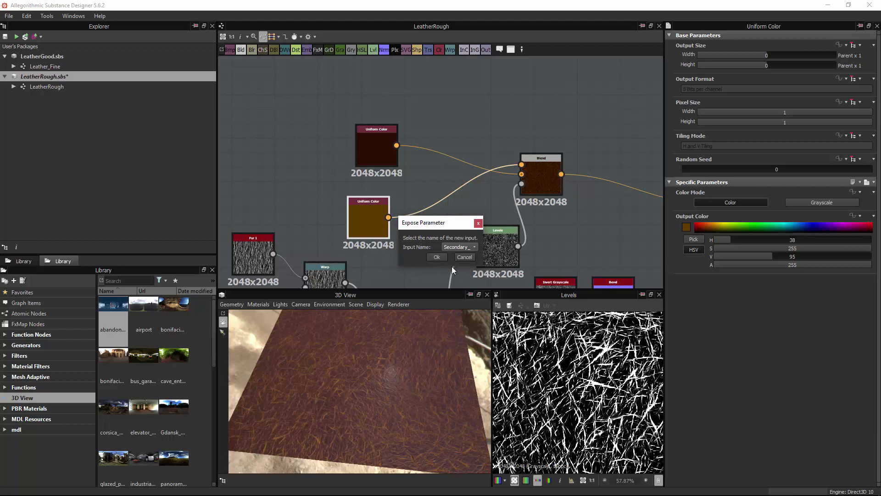
left_click(437, 259)
Step: Review the LeatherRough graph's input parameters, expanding the settings of Main_Color and Secondary_Color
left_click(49, 87)
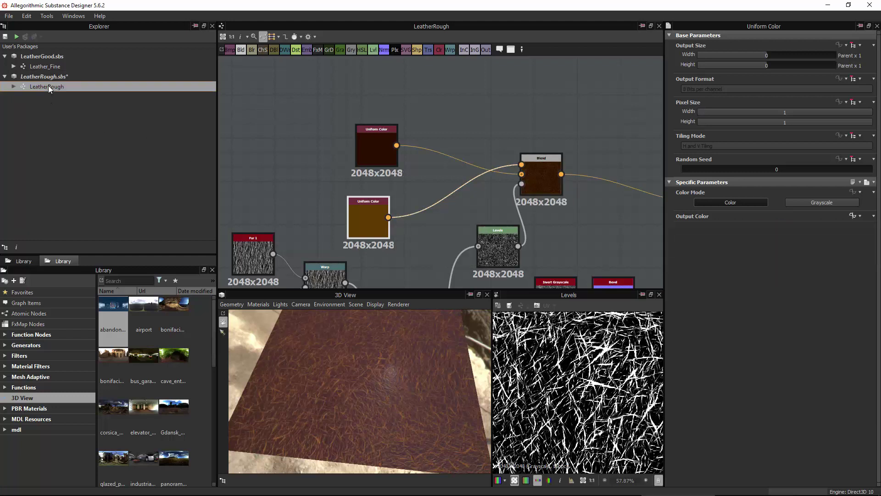
scroll(751, 324, "down", 2)
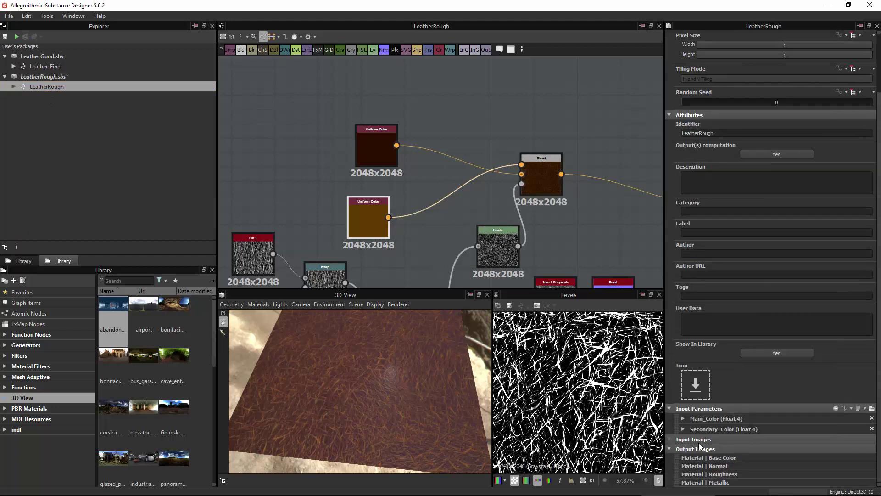
left_click(683, 419)
scroll(693, 413, "down", 3)
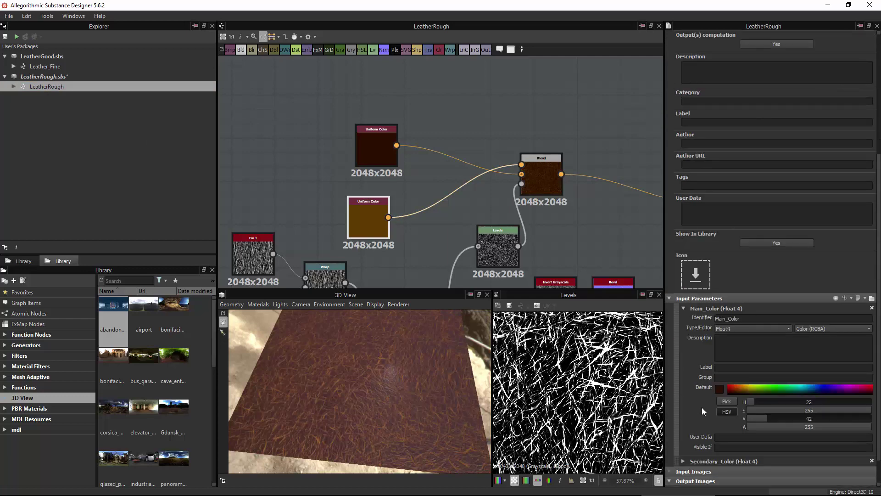
scroll(723, 425, "down", 1)
left_click(684, 427)
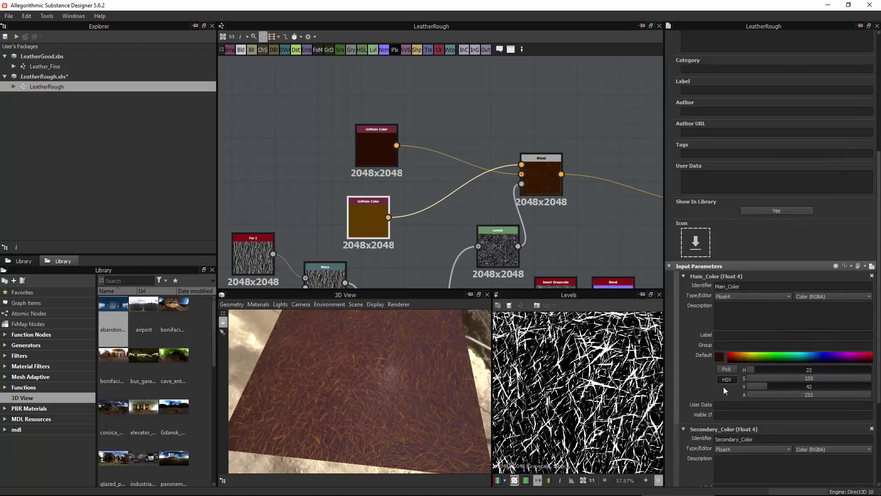
scroll(723, 386, "down", 3)
left_click(751, 345)
scroll(439, 241, "down", 4)
Step: Expose the Warp node's Intensity as a graph input named intensity
middle_click_drag(438, 241, 436, 169)
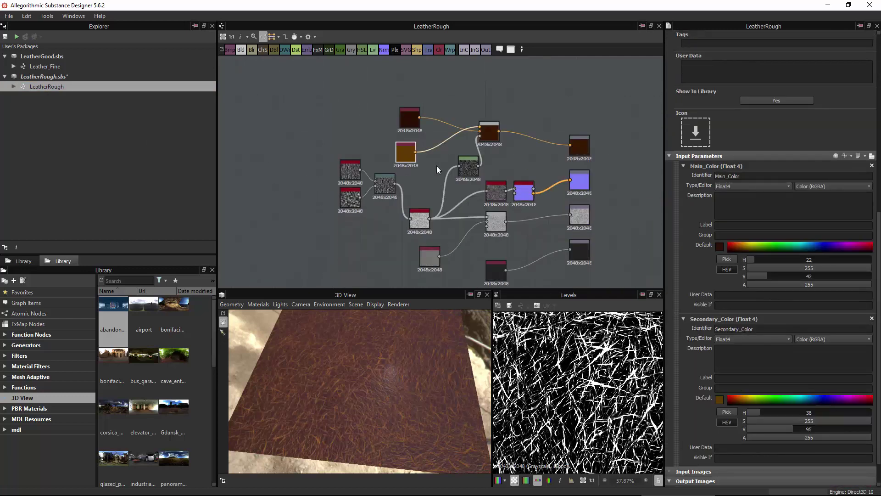
scroll(431, 208, "up", 4)
left_click(413, 225)
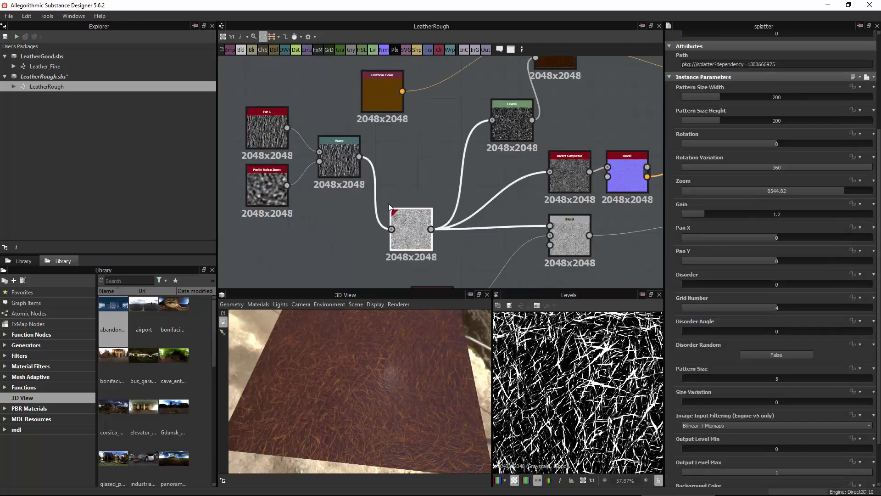
left_click(342, 166)
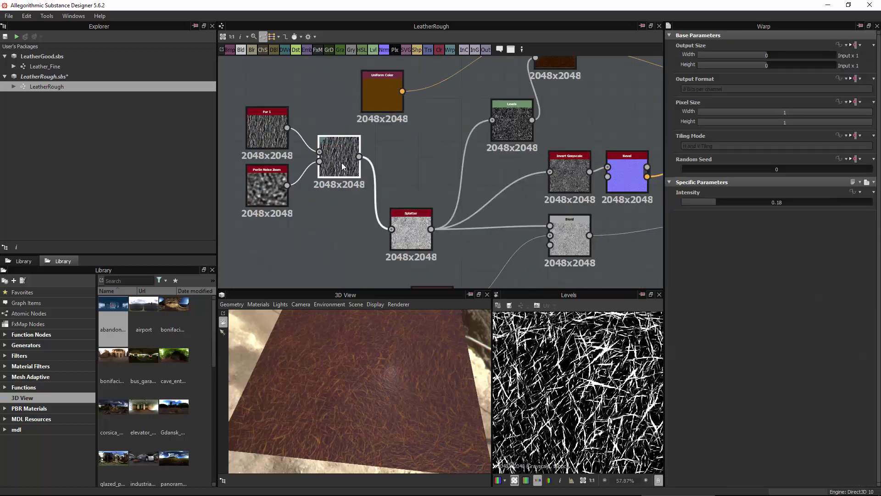
left_click(856, 192)
left_click(846, 264)
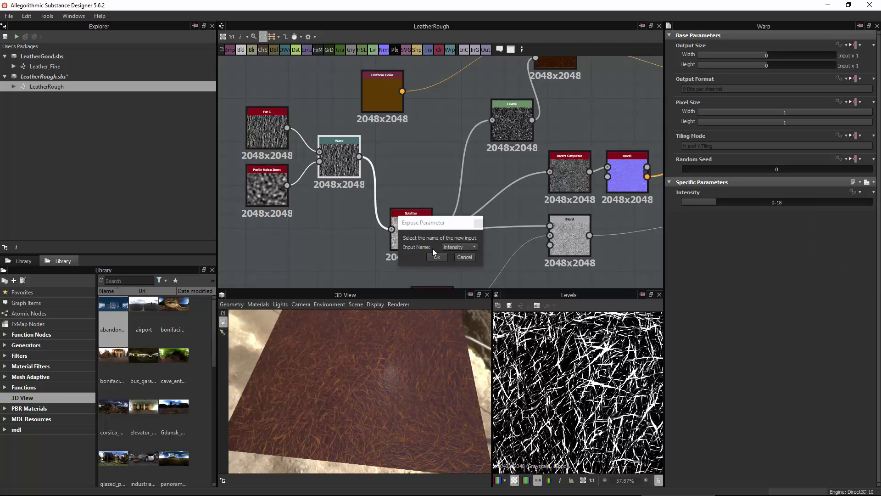
left_click(439, 257)
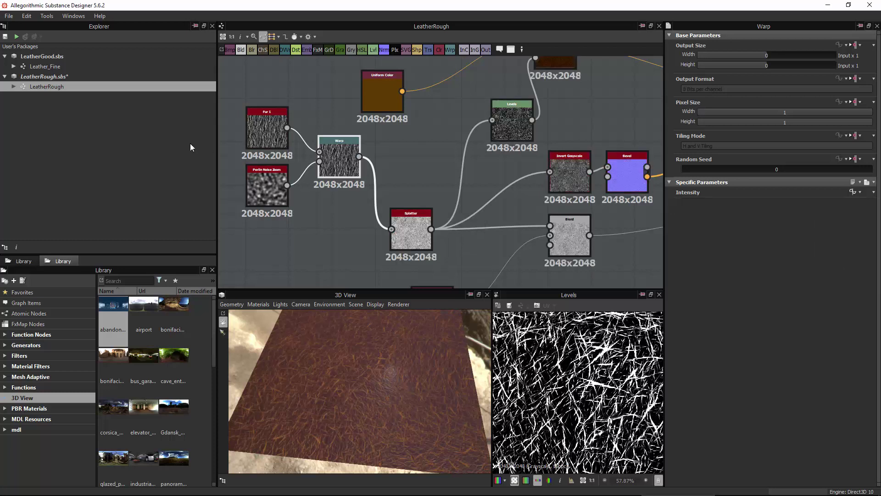
Step: Check the graph's input list and export the package as LeatherRough.sbsar in the Leather folder, replacing the existing file
left_click(78, 77)
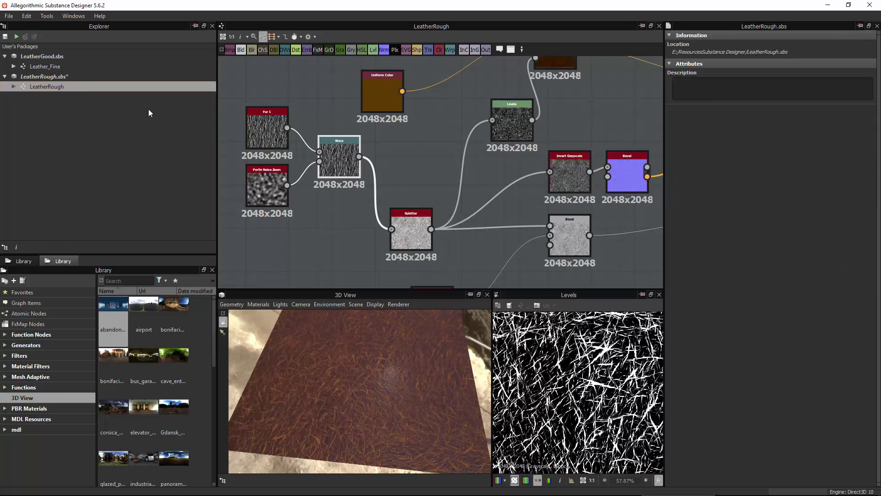
scroll(742, 294, "down", 3)
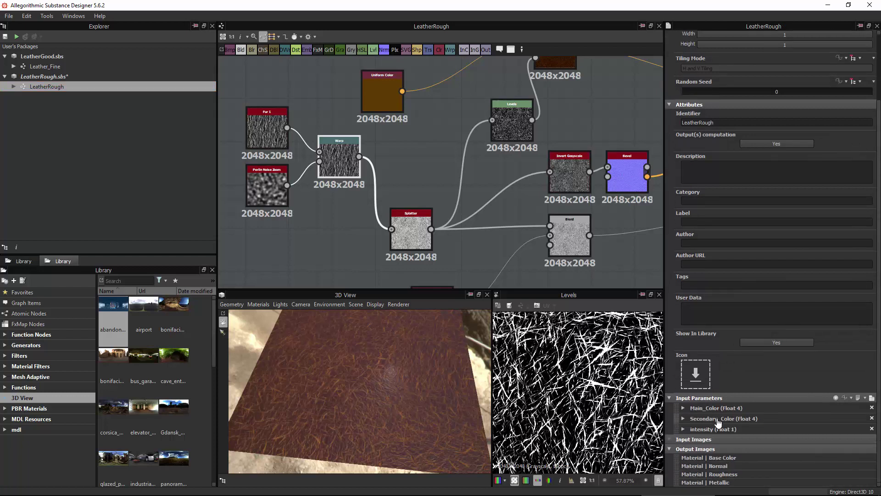
right_click(75, 76)
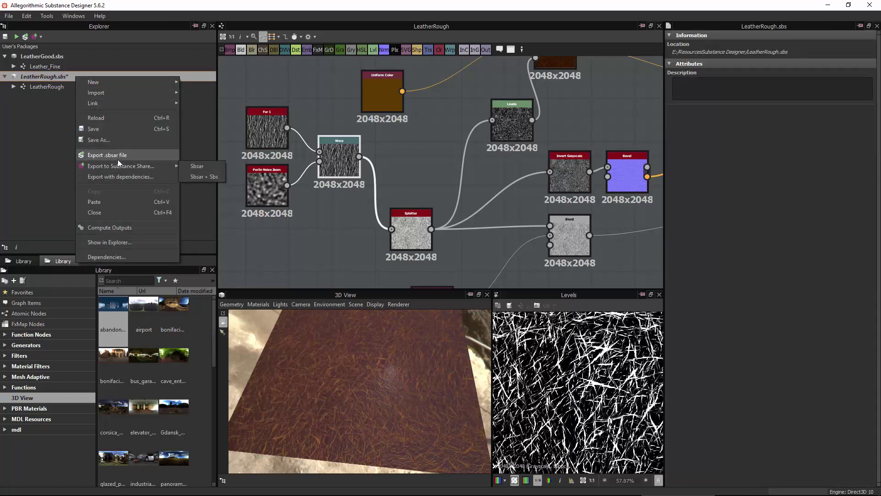
left_click(118, 158)
left_click(363, 243)
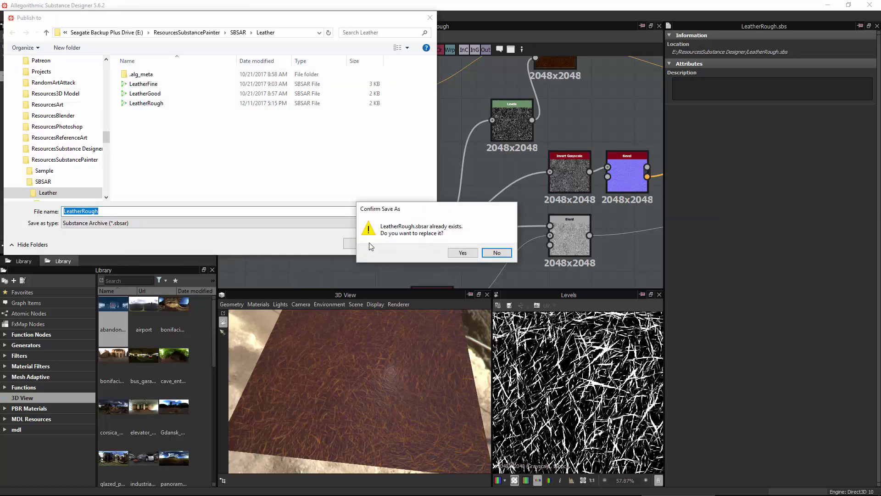
left_click(462, 253)
left_click(481, 293)
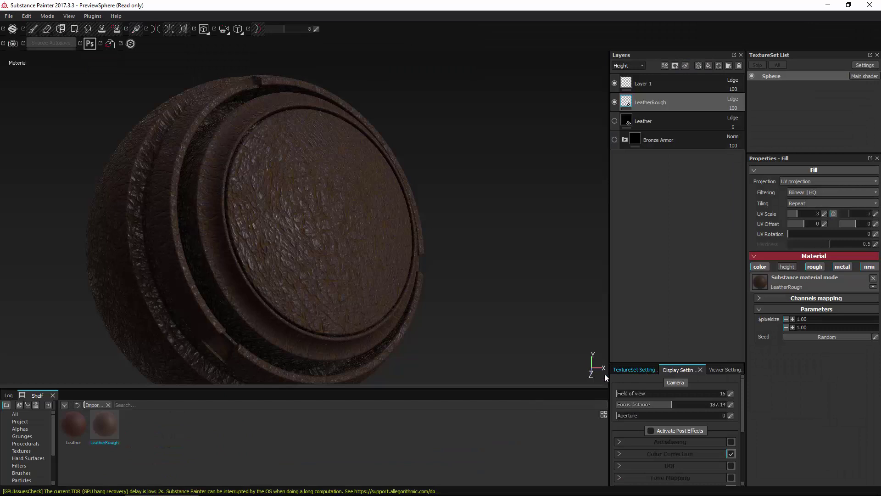
Step: In Substance Painter, import LeatherFine.sbsar and LeatherRough.sbsar into the current session, both with the basematerial usage
right_click(109, 418)
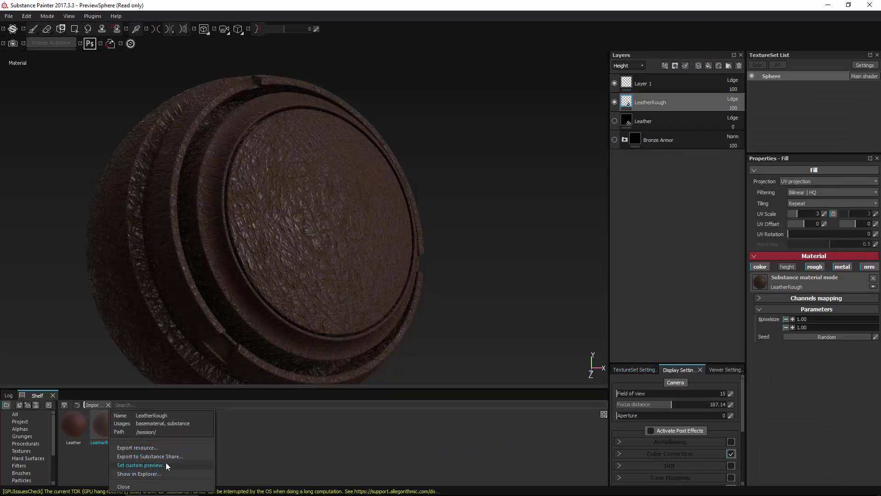
left_click(253, 442)
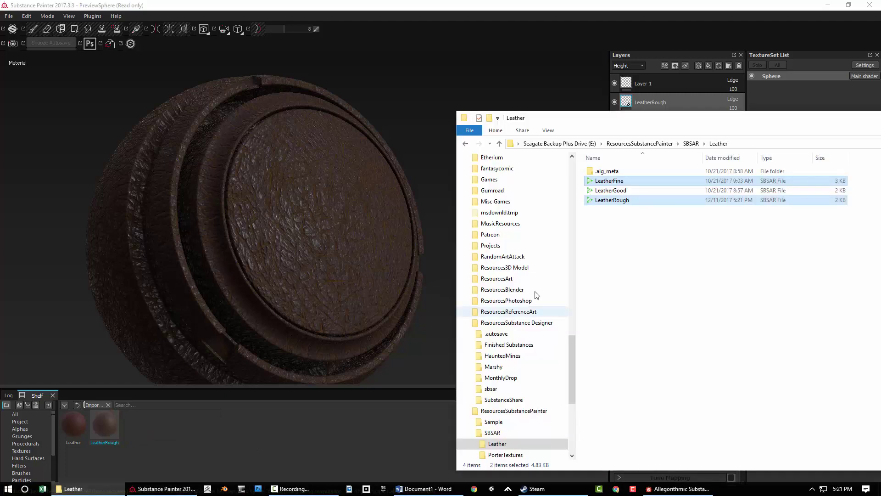
left_click_drag(609, 181, 220, 431)
left_click(387, 215)
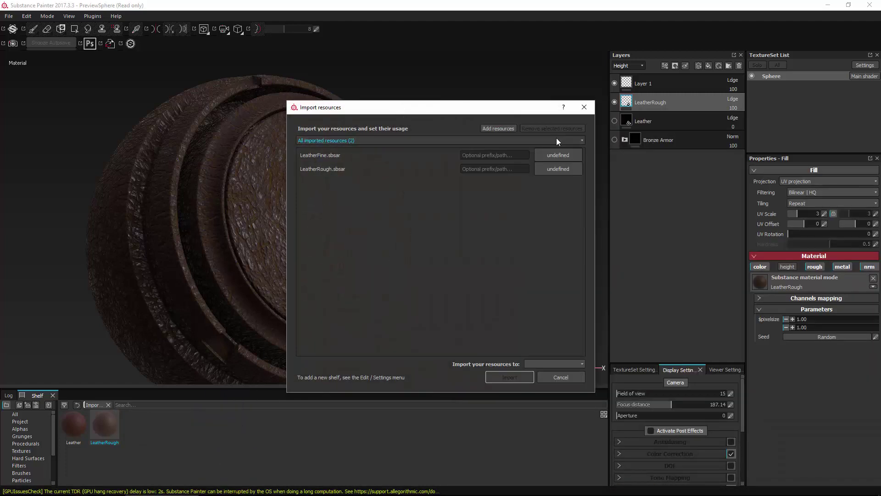
left_click(566, 156)
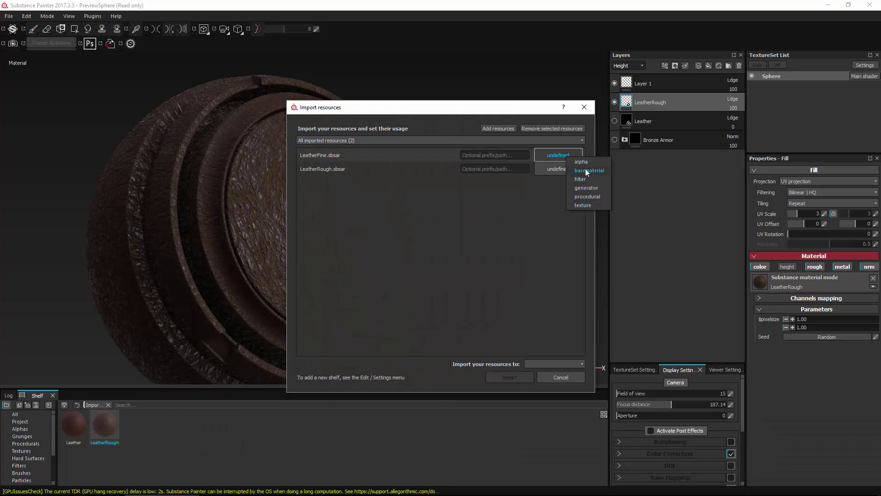
left_click(587, 171)
left_click(566, 169)
left_click(583, 184)
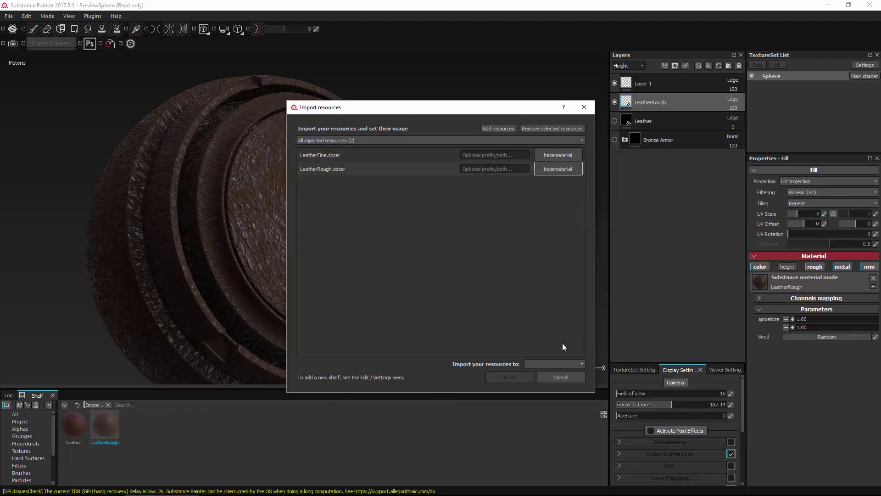
left_click(557, 362)
left_click(555, 371)
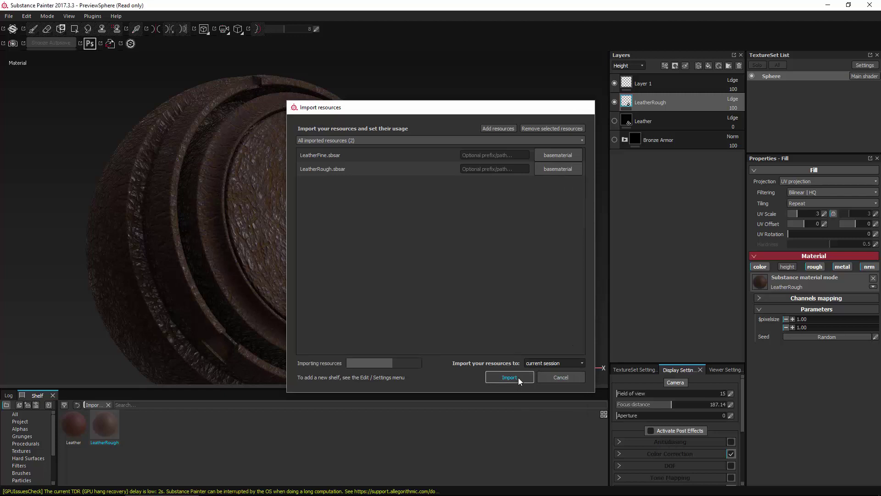
left_click(518, 378)
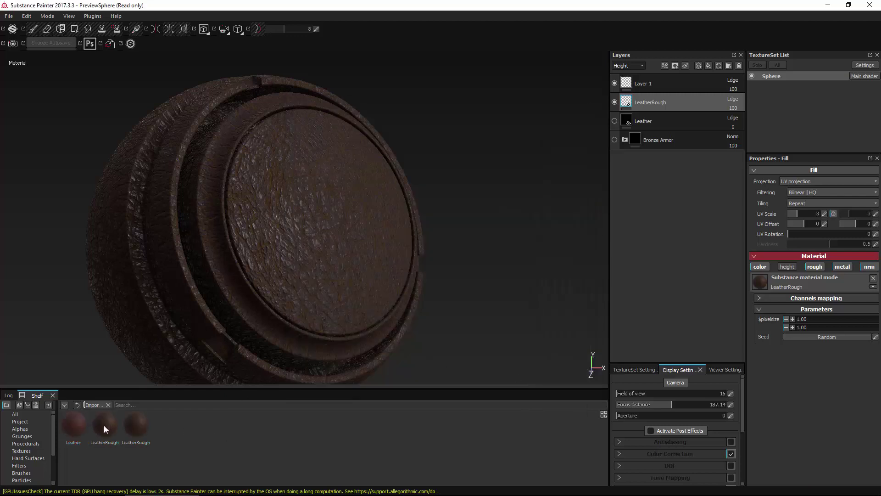
Step: Add the newly imported LeatherRough material as a fill layer below Layer 1 and hide the old LeatherRough layer
left_click_drag(104, 426, 328, 225)
left_click_drag(115, 422, 684, 93)
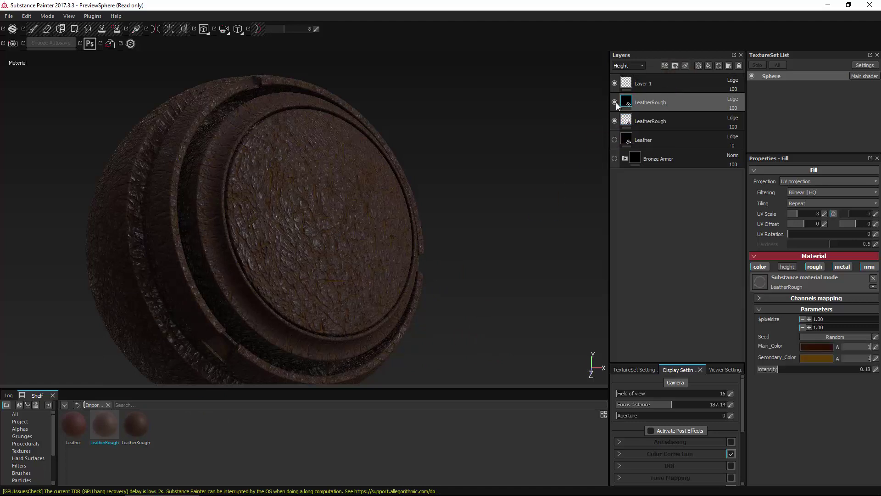
left_click(614, 121)
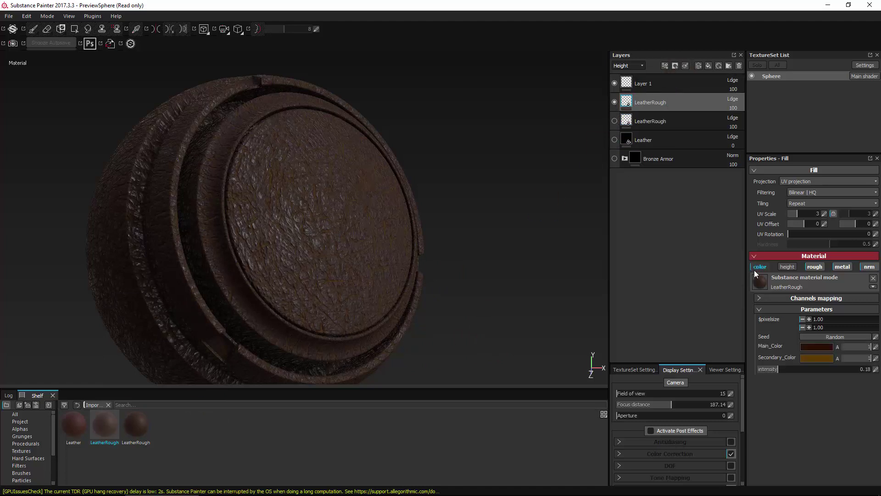
Step: Set the new LeatherRough layer's Secondary_Color to a light yellow-orange and its Main_Color to an orange-brown of RGB 0.569, 0.309, 0.159
left_click(814, 358)
mouse_move(781, 352)
left_mouse_down()
mouse_move(767, 340)
mouse_move(783, 335)
mouse_move(782, 353)
mouse_move(791, 350)
left_mouse_up()
left_click(862, 306)
left_click(812, 348)
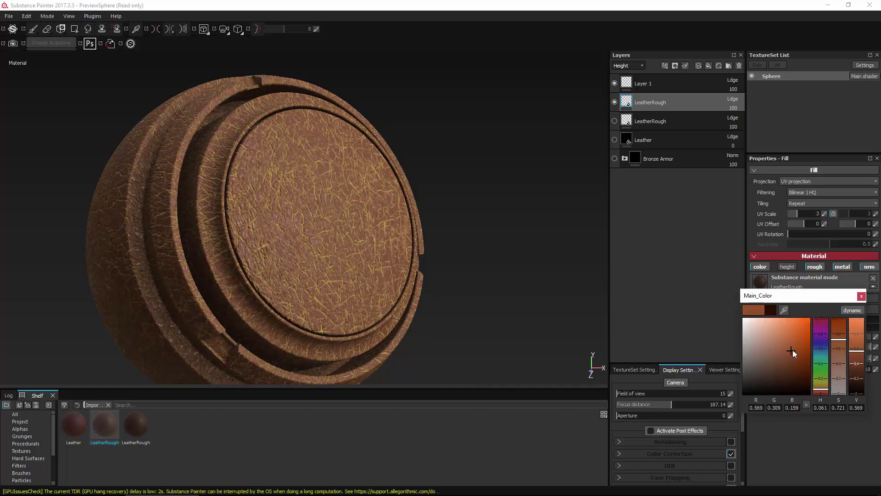
left_click(862, 297)
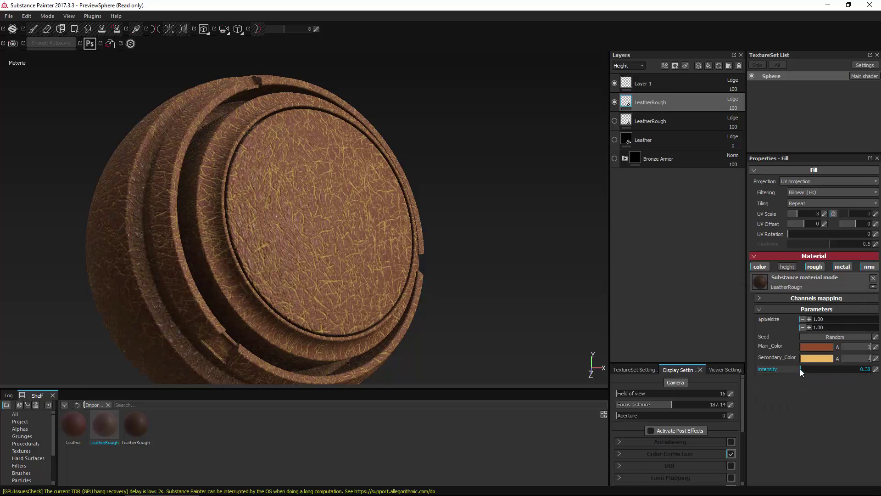
Step: Raise the new LeatherRough layer's intensity to the maximum and inspect the curled fibre pattern on the preview sphere
left_click_drag(800, 368, 880, 370)
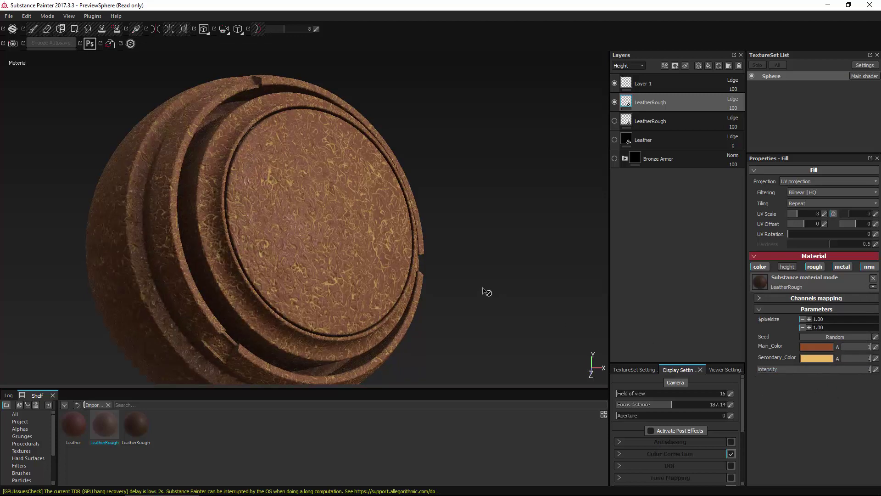
left_click_drag(487, 292, 346, 309, "alt")
scroll(372, 301, "up", 5)
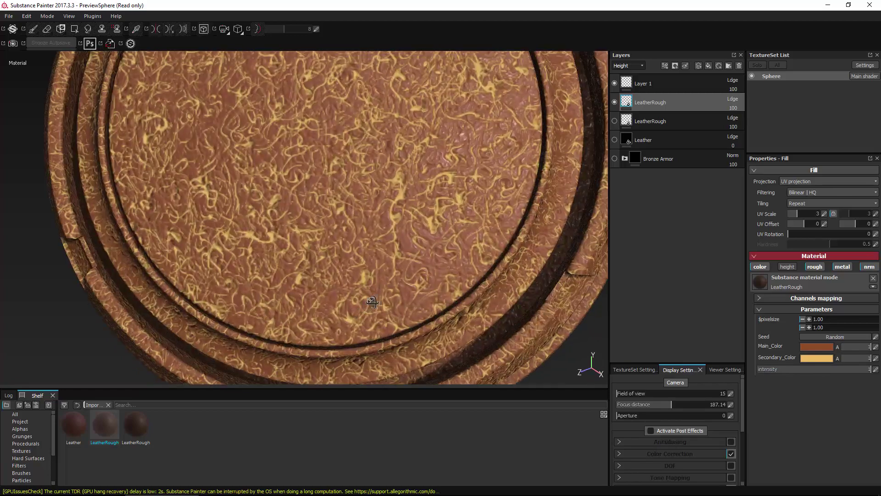
scroll(393, 350, "down", 5)
left_click_drag(390, 327, 473, 258, "alt")
scroll(474, 258, "down", 3)
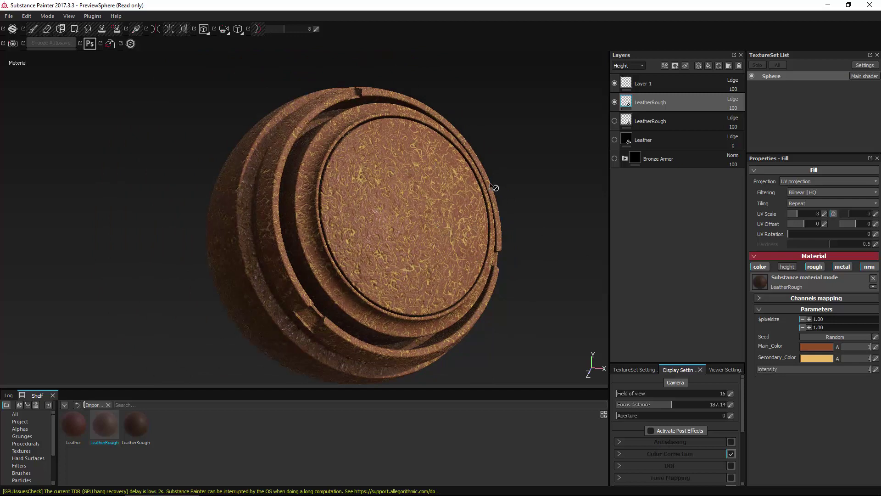
mouse_move(374, 478)
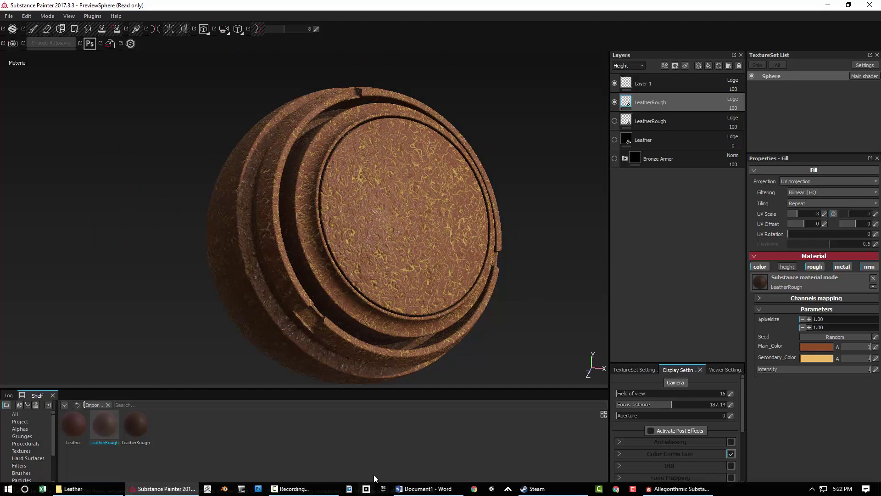